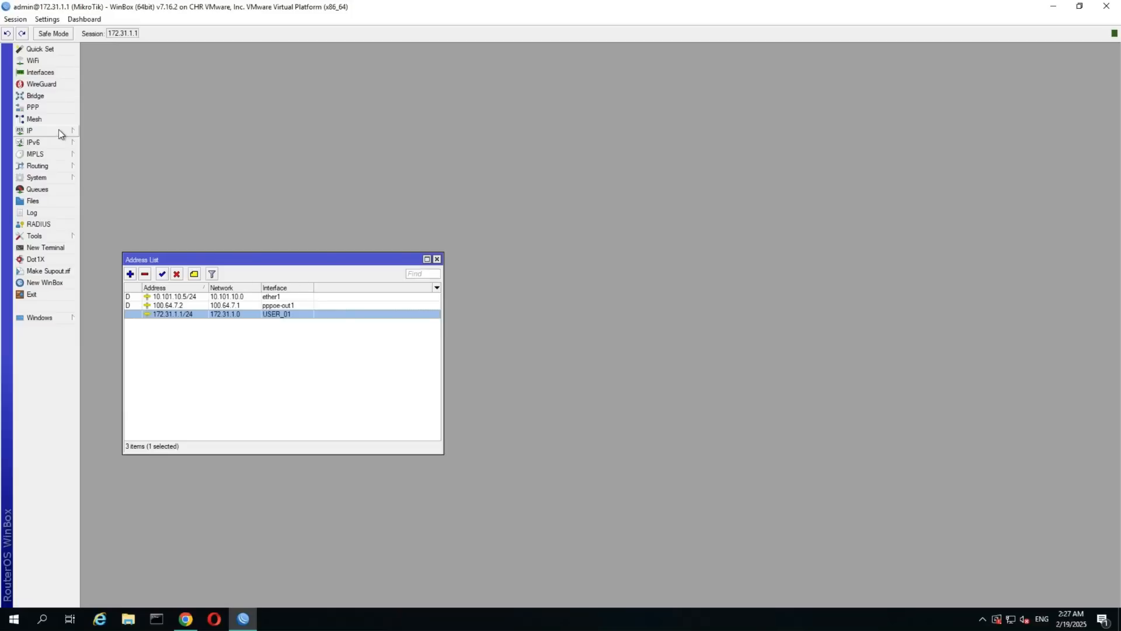
Open the routing tables list, then disable and remove the backup table
click(50, 167)
click(111, 317)
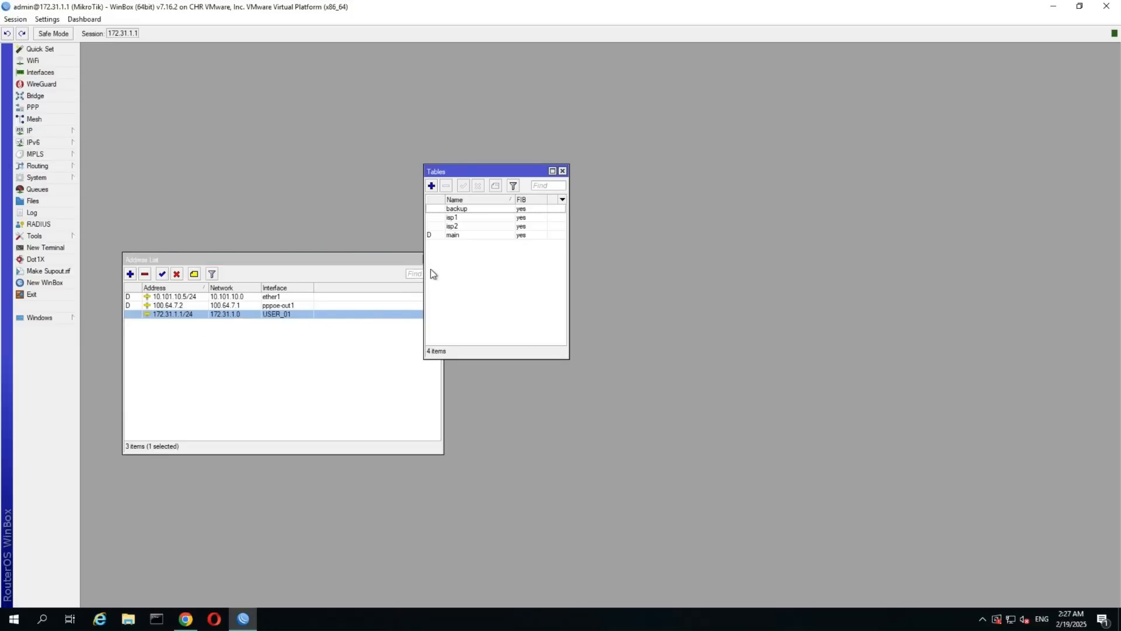
click(521, 218)
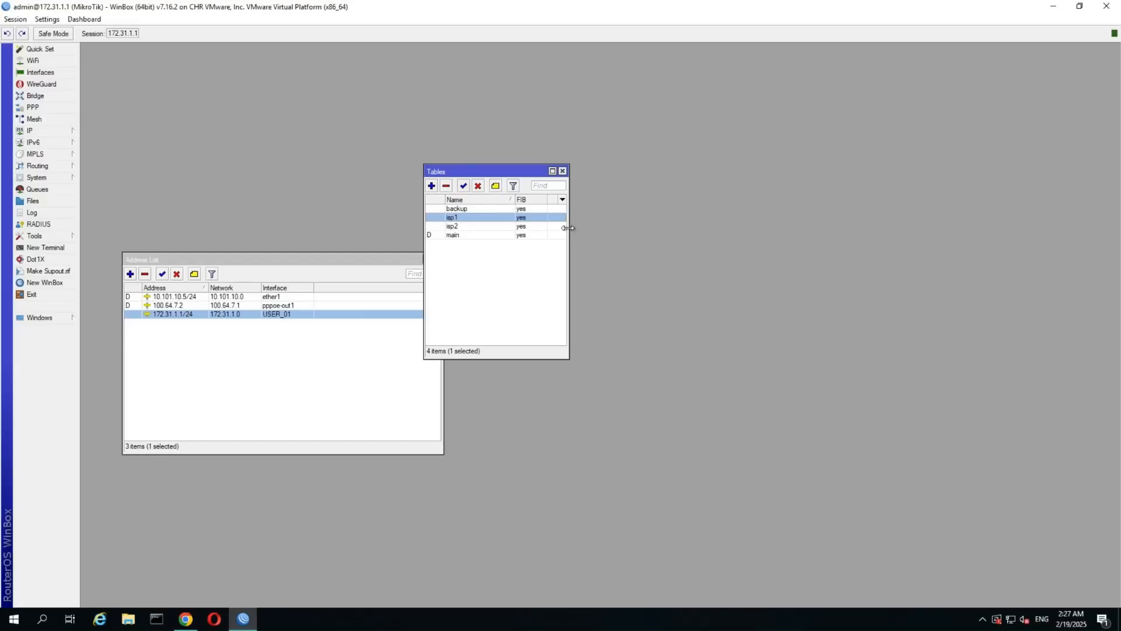
drag(570, 232, 646, 233)
click(472, 236)
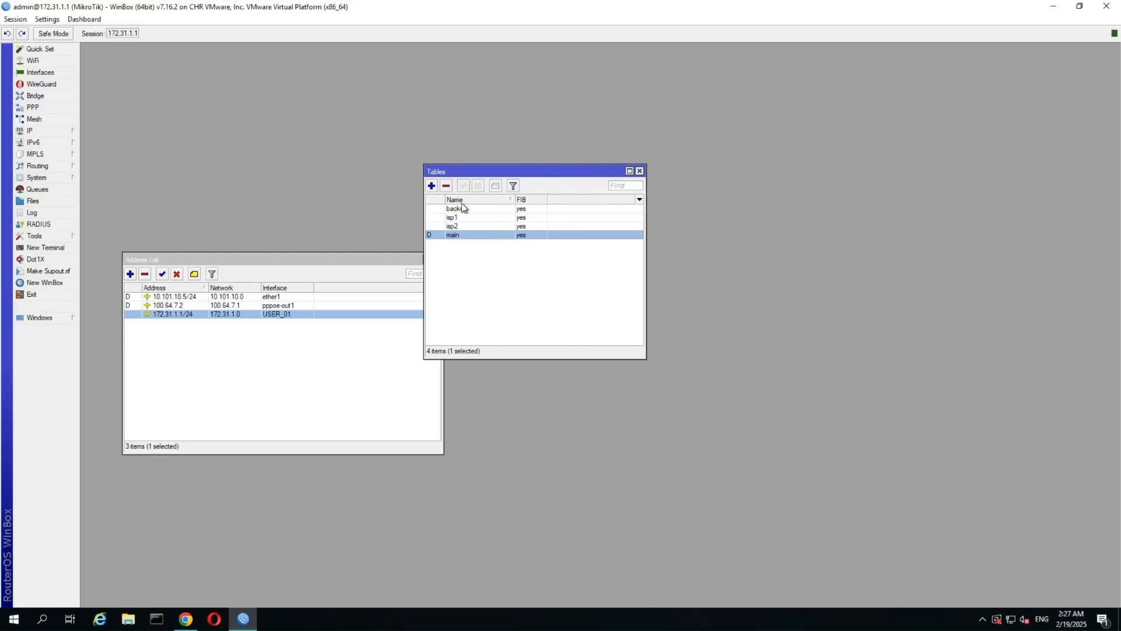
click(464, 209)
click(478, 187)
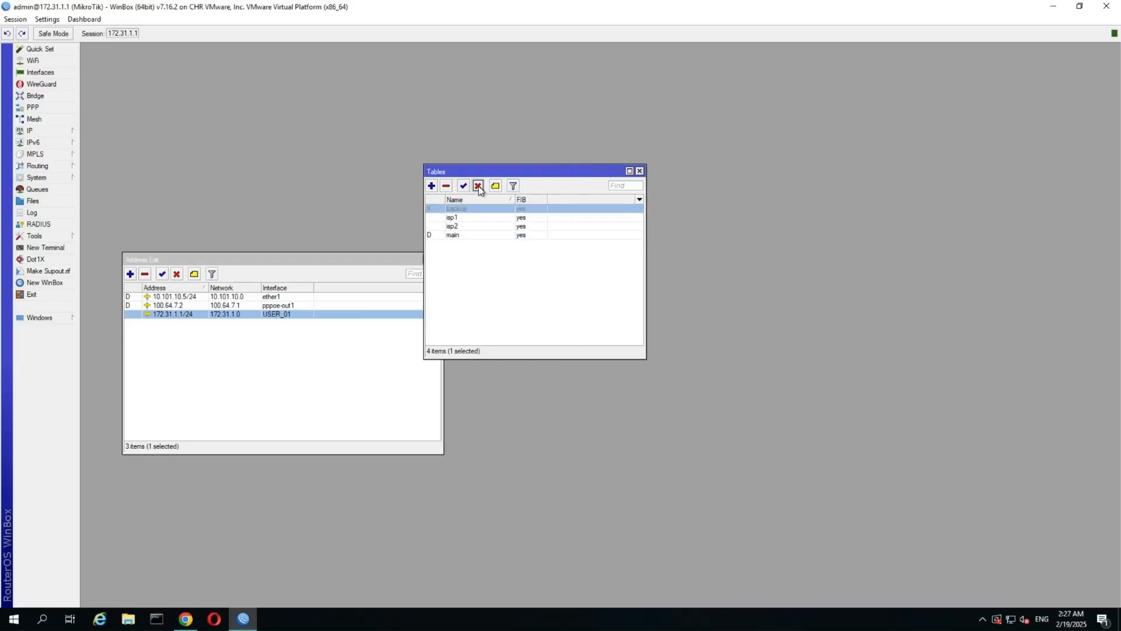
click(446, 186)
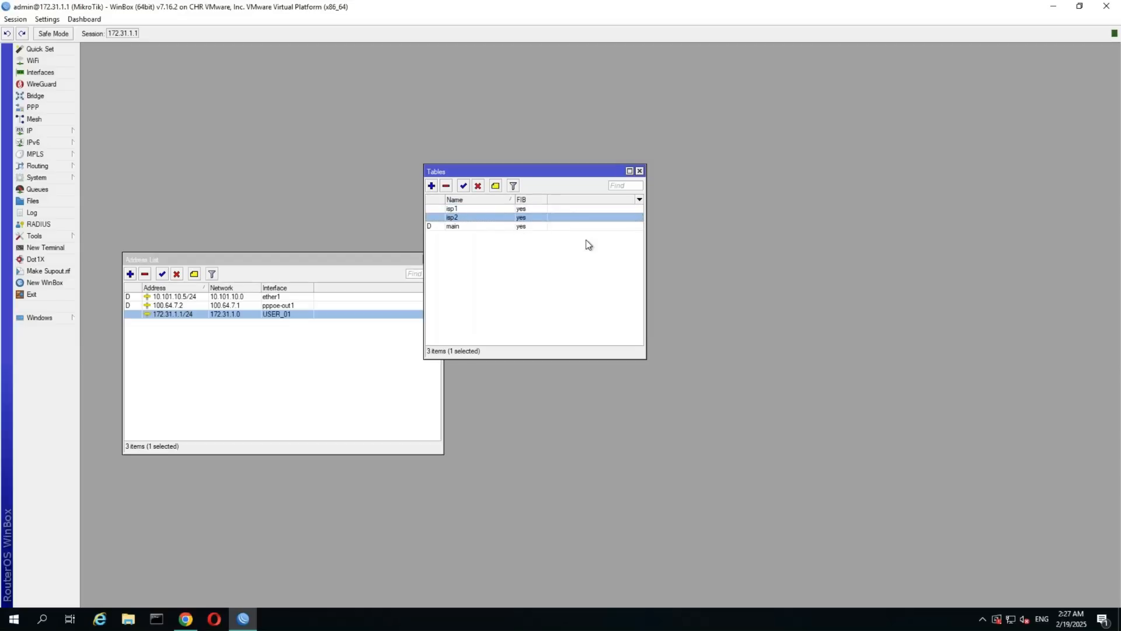
Check the settings of the isp1 routing table and close the routing tables list
double_click(527, 209)
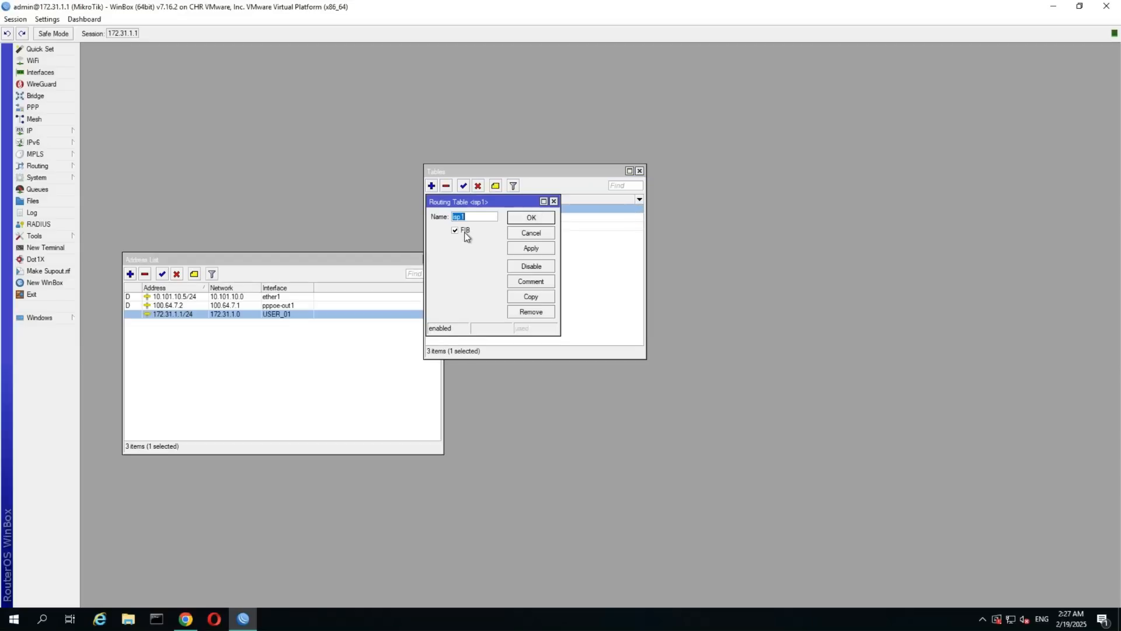
click(533, 218)
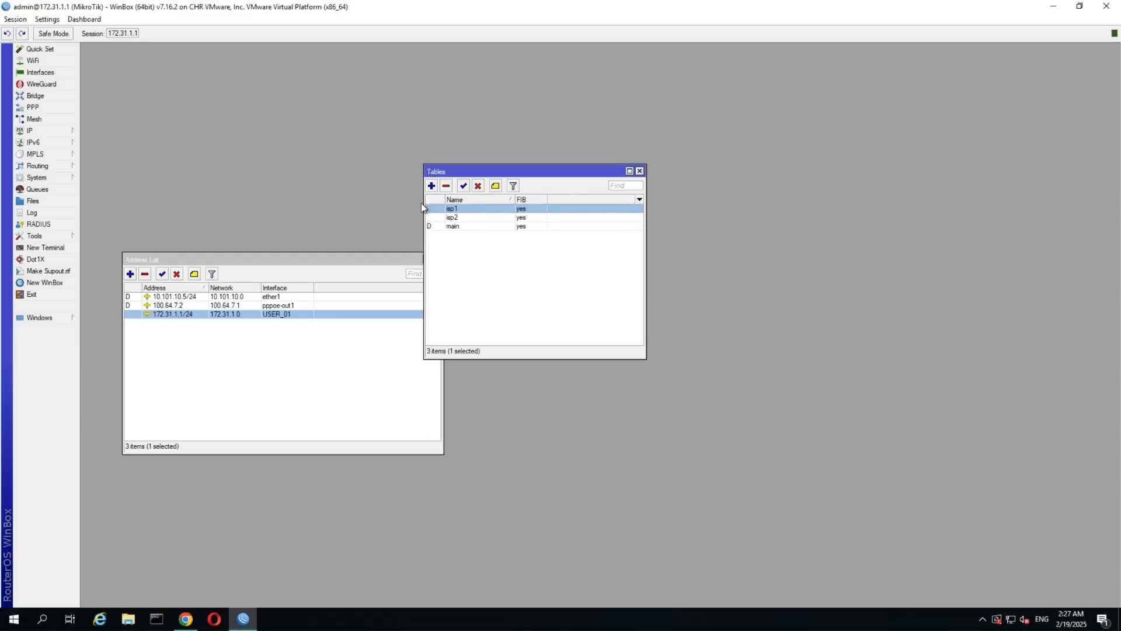
click(455, 227)
click(639, 171)
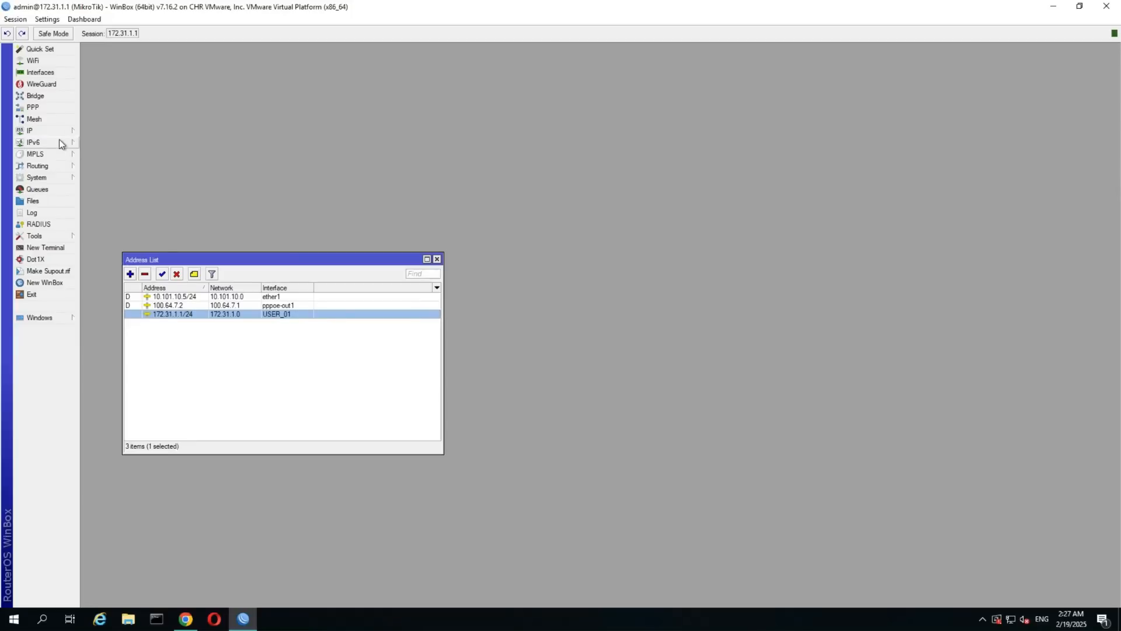
Open the IP route list beside the address list and examine the two existing default routes
click(51, 132)
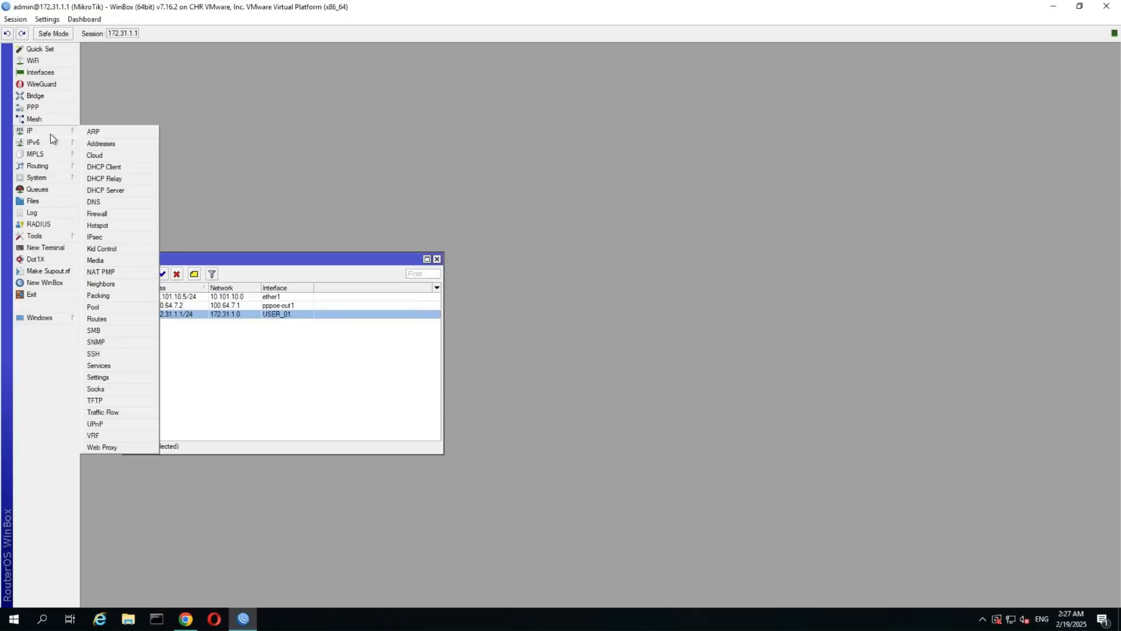
click(106, 320)
drag(681, 345, 557, 274)
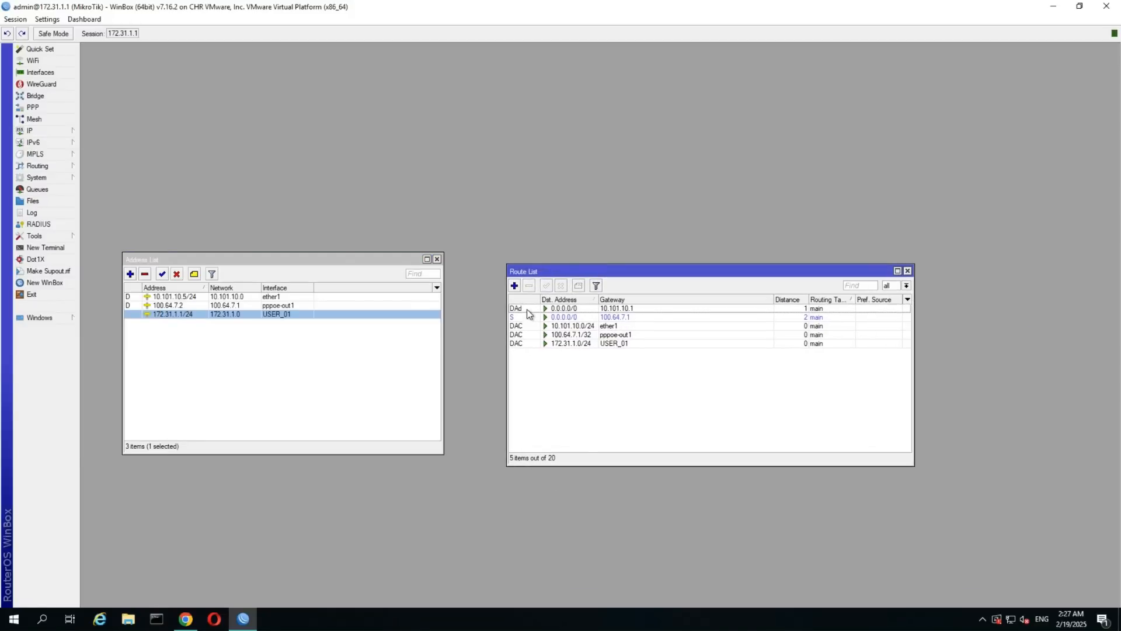
click(529, 317)
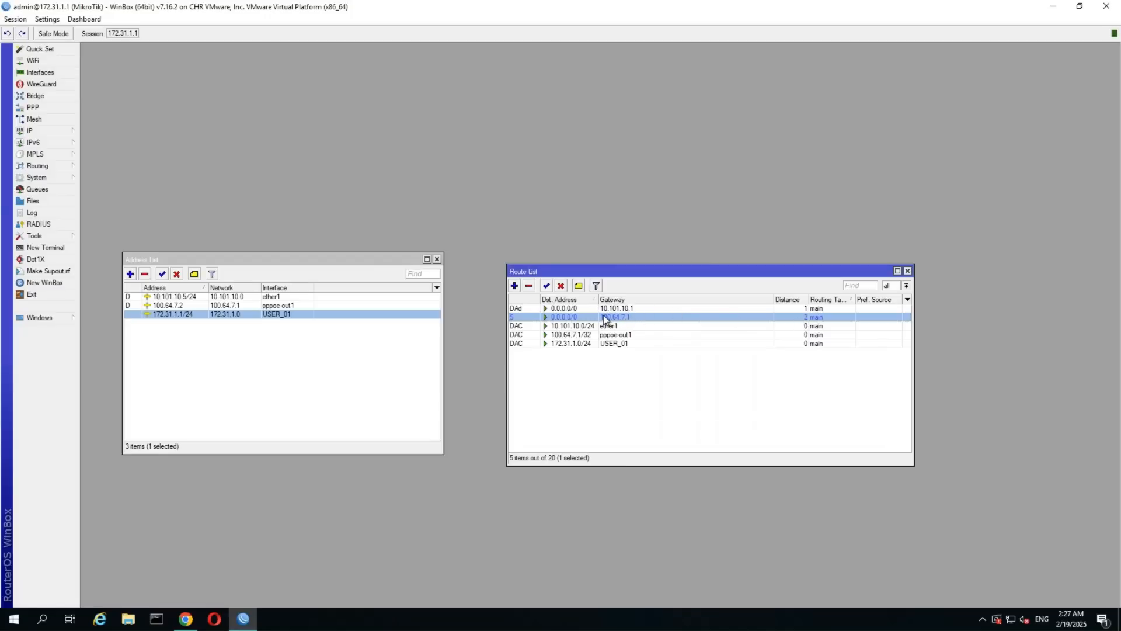
click(579, 309)
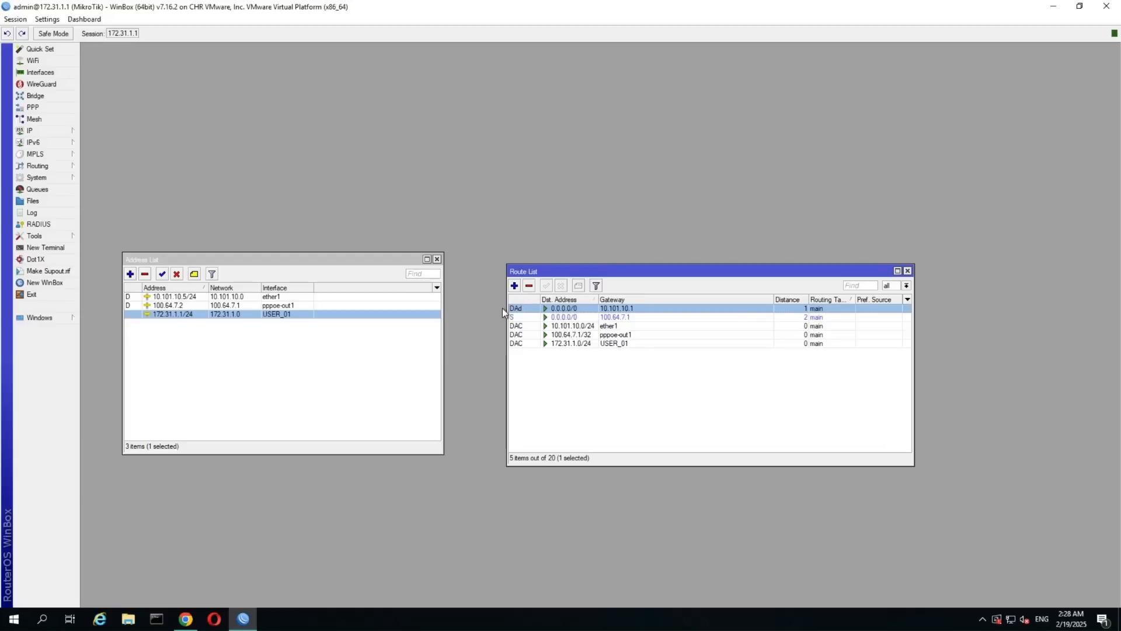
drag(402, 260, 401, 268)
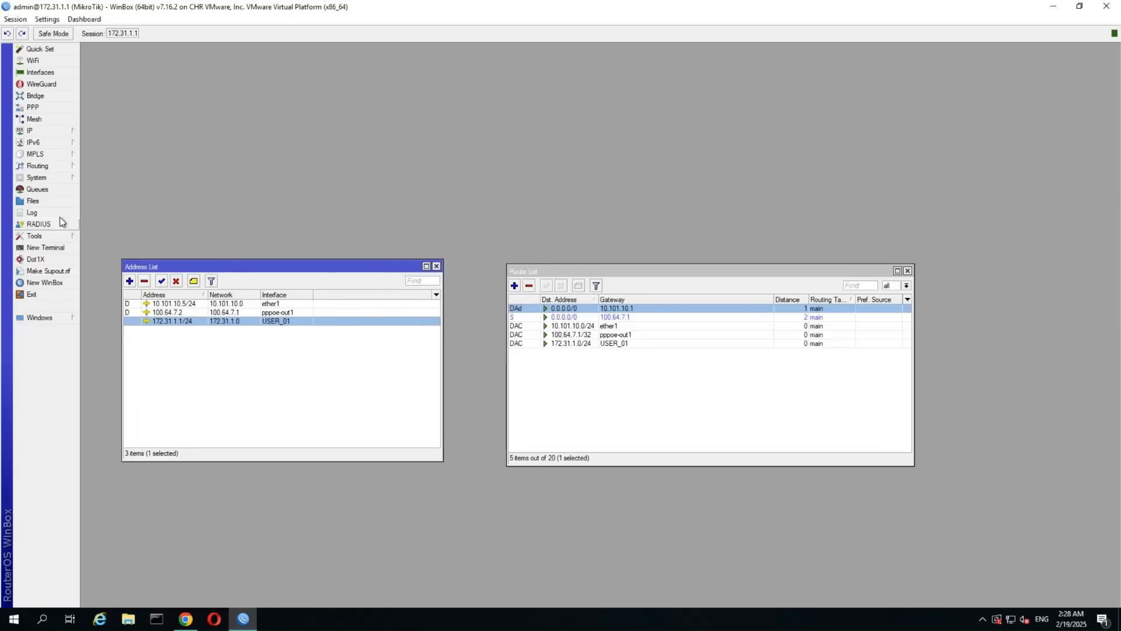
Start two new 0.0.0.0/0 routes, assigning the first to routing table isp1 and the second to isp2
click(515, 286)
click(514, 286)
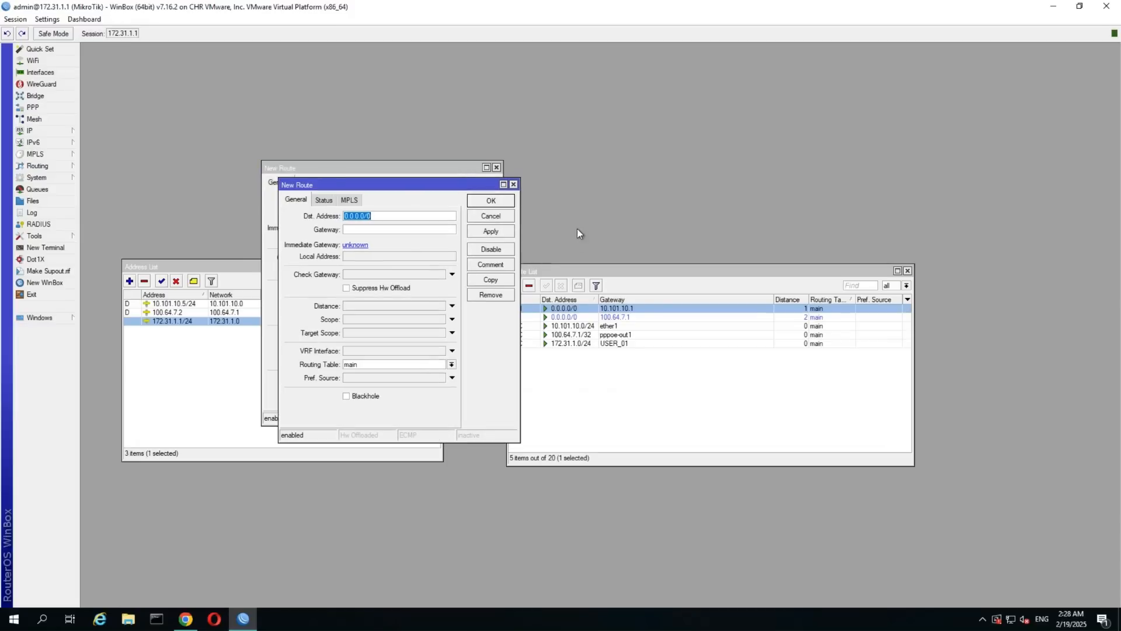
drag(456, 182, 686, 163)
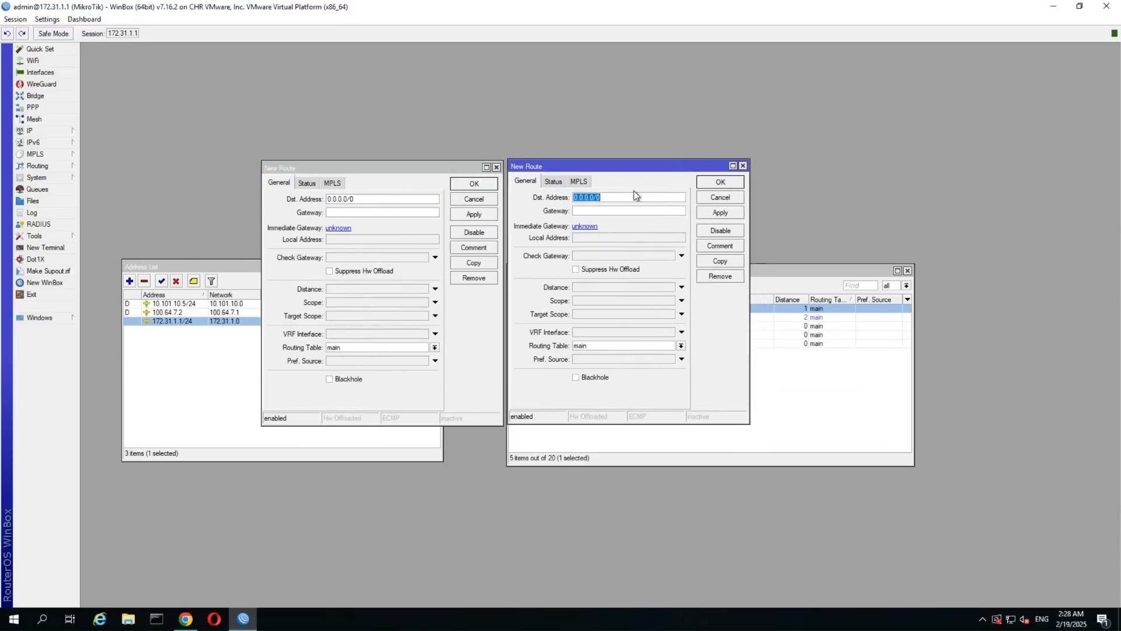
click(366, 348)
click(357, 356)
click(619, 345)
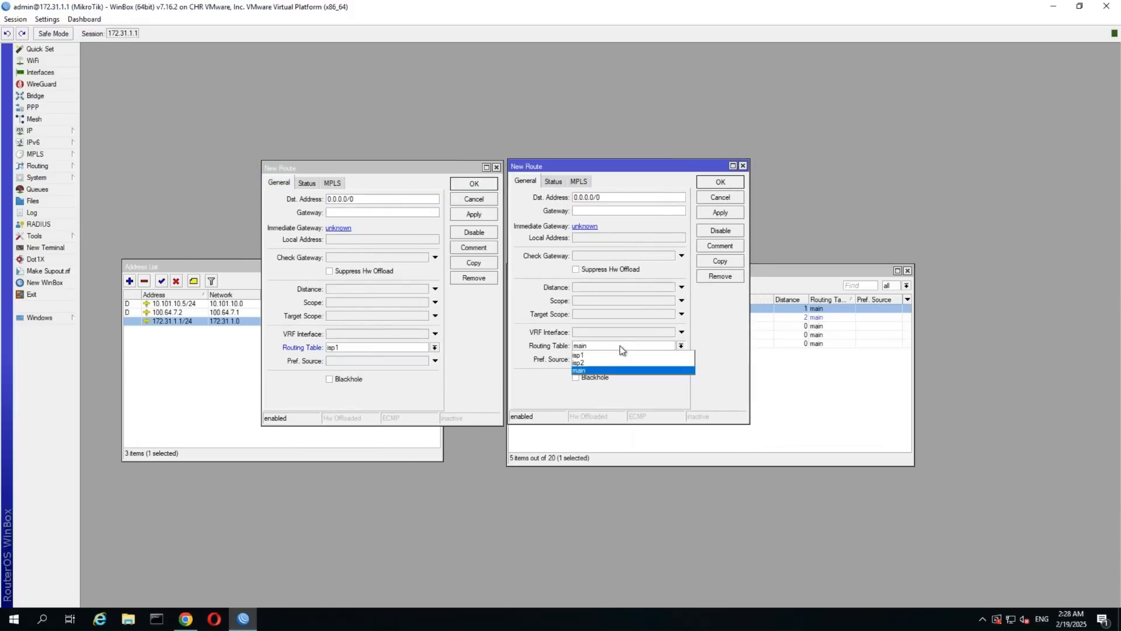
click(600, 363)
click(363, 199)
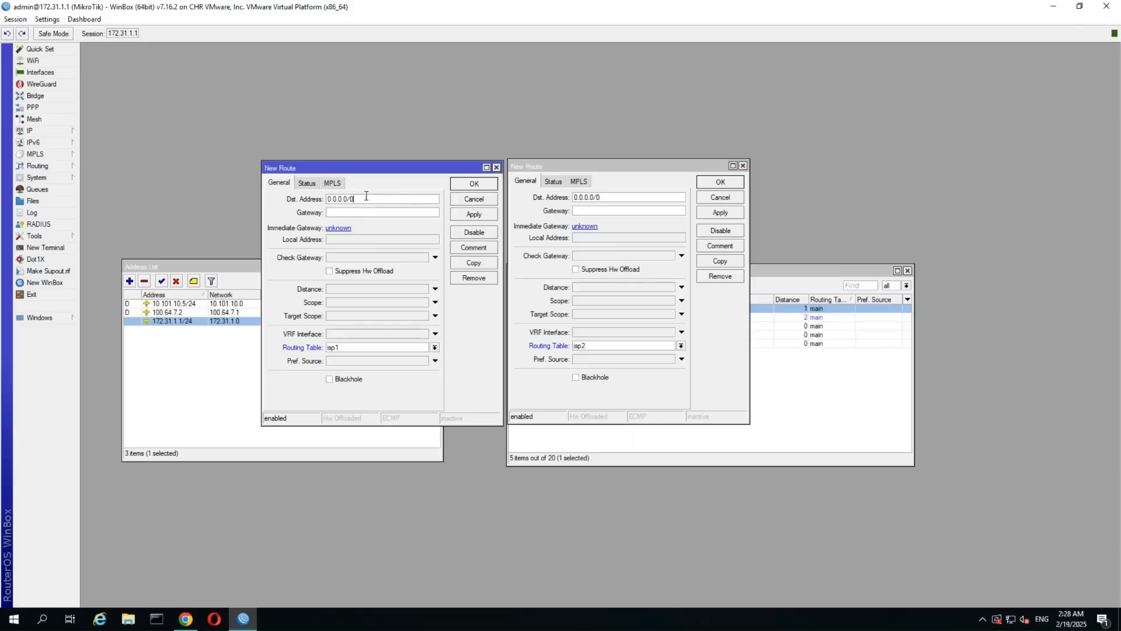
Set the gateway of the new isp1 route to 10.101.10.1, keeping the route list in view for reference
drag(798, 275, 923, 393)
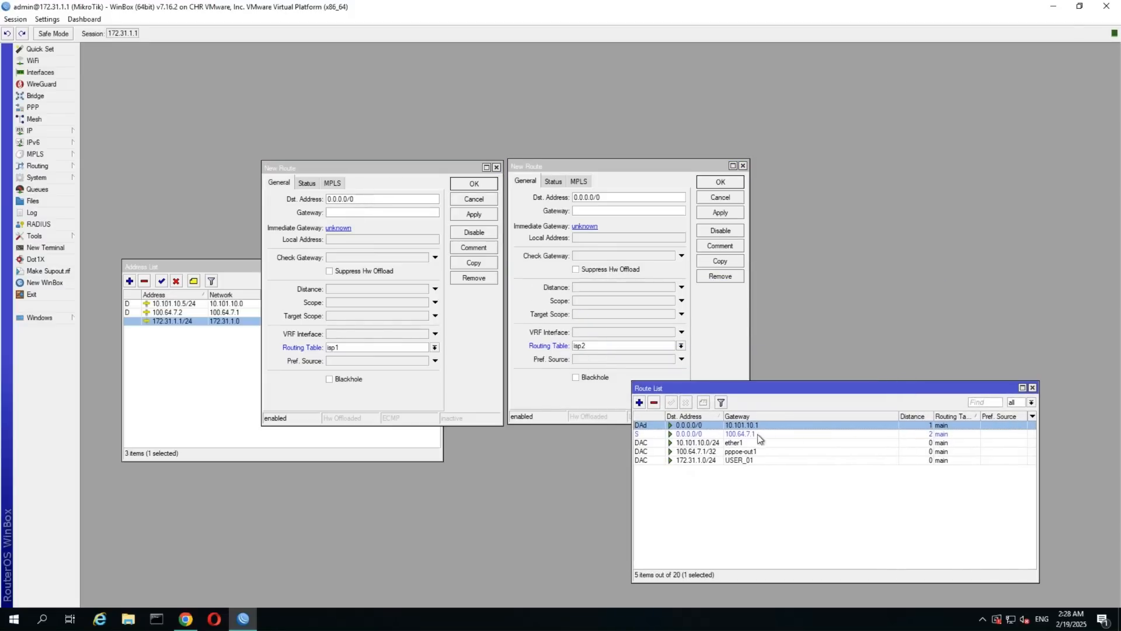
click(363, 213)
text(10.101)
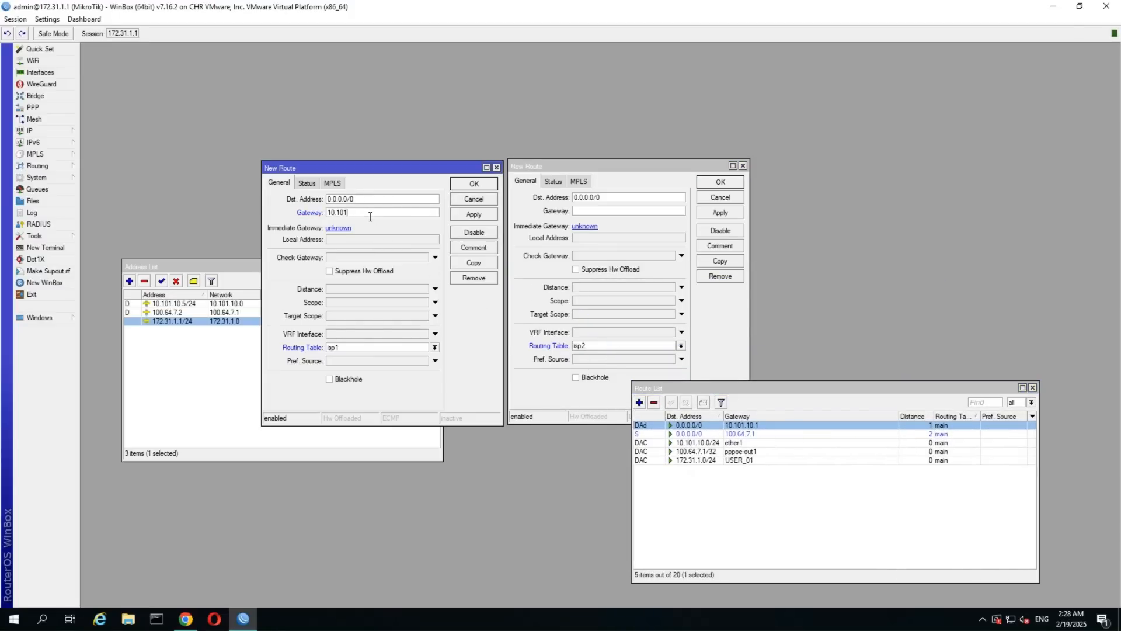
text(.10.1)
drag(366, 212, 312, 221)
Set the gateway of the new isp2 route to 100.64.7.1
click(602, 210)
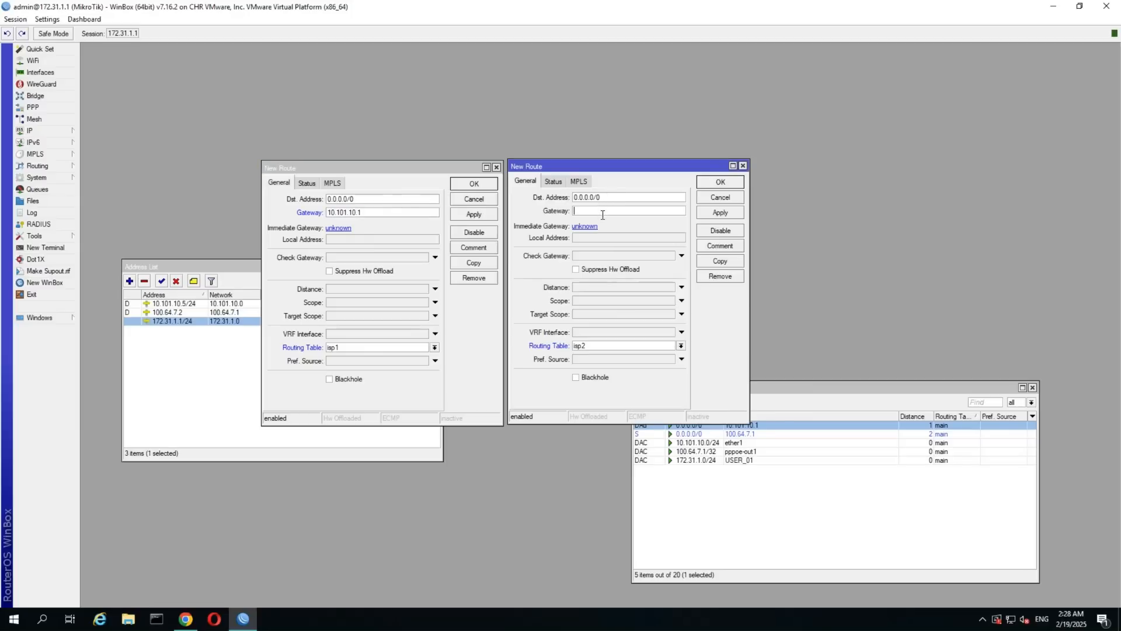
text(10.)
text(110)
drag(601, 211, 548, 213)
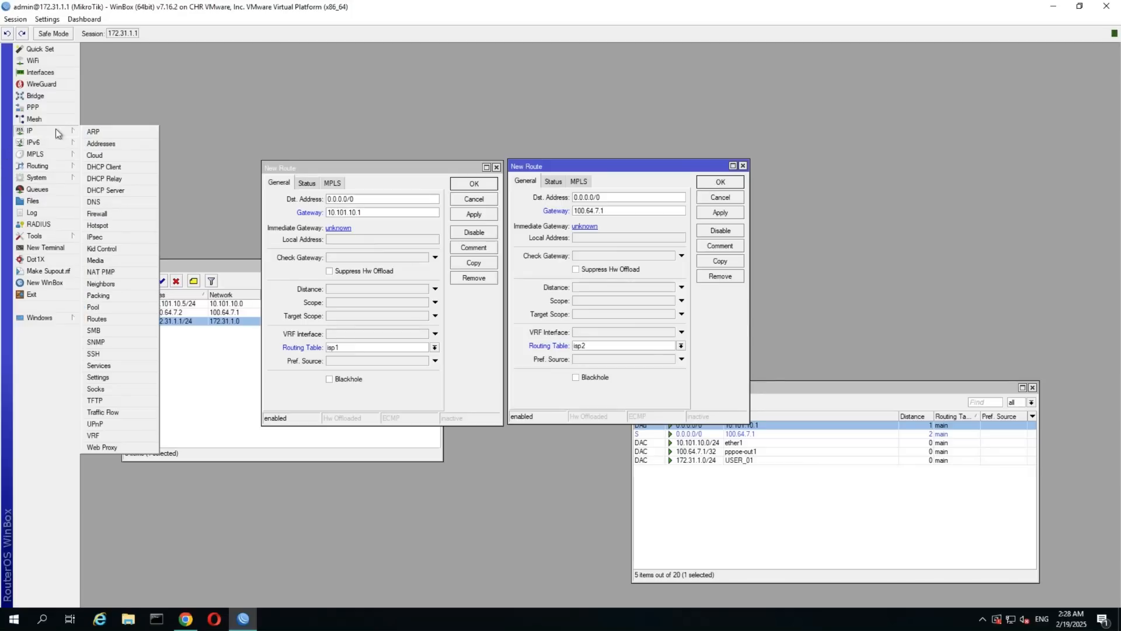
Open the DHCP client entry for ether1 and examine its advanced script that updates the route gateway
click(32, 131)
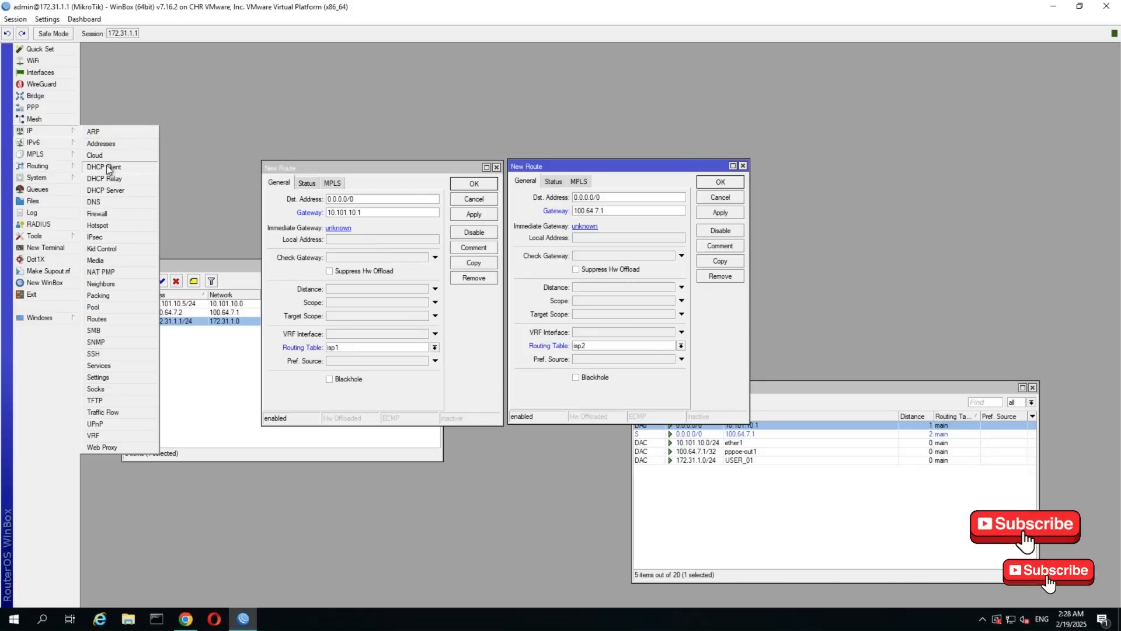
click(107, 168)
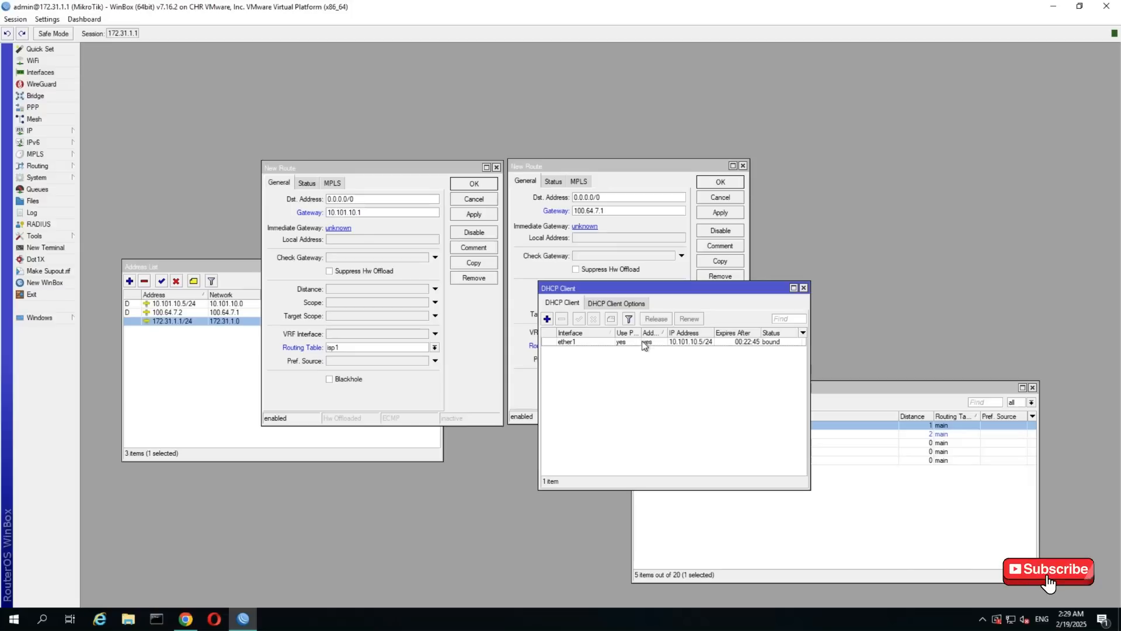
drag(630, 292, 444, 376)
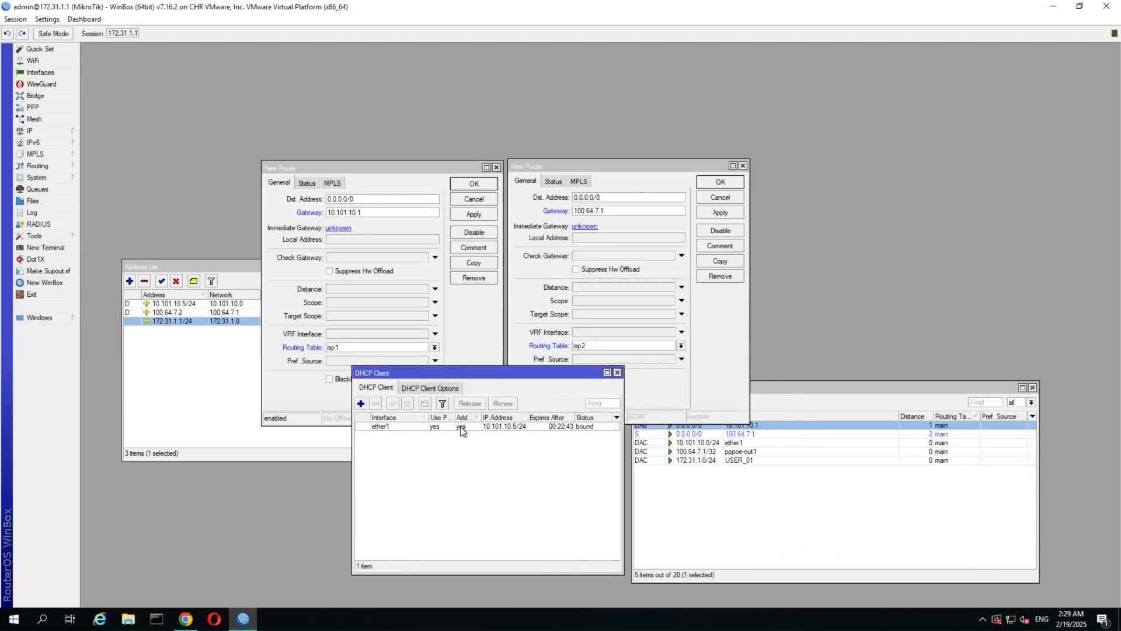
click(460, 426)
double_click(460, 426)
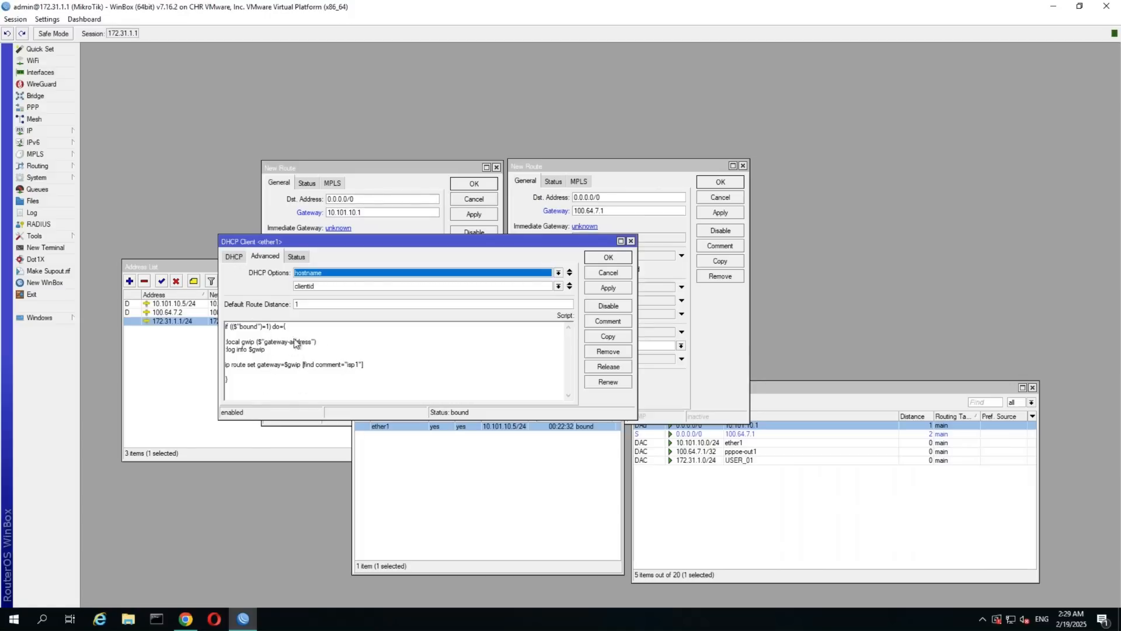
Add the comment isp1 to the new isp1 route, matching the DHCP client script, and close the ether1 DHCP client settings
click(401, 228)
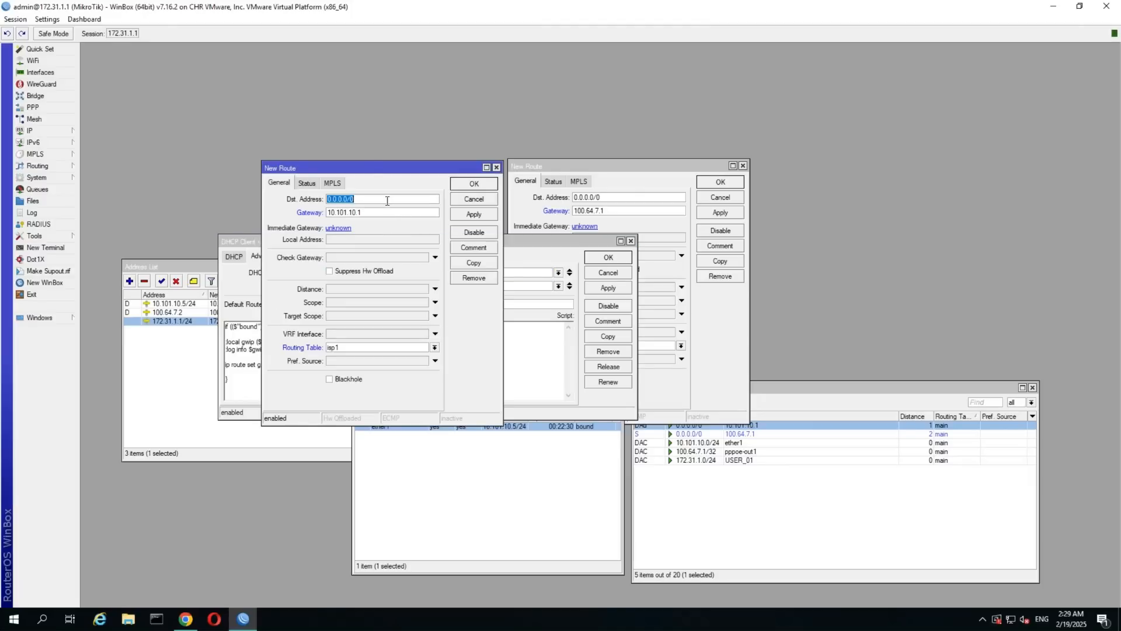
click(471, 248)
click(255, 241)
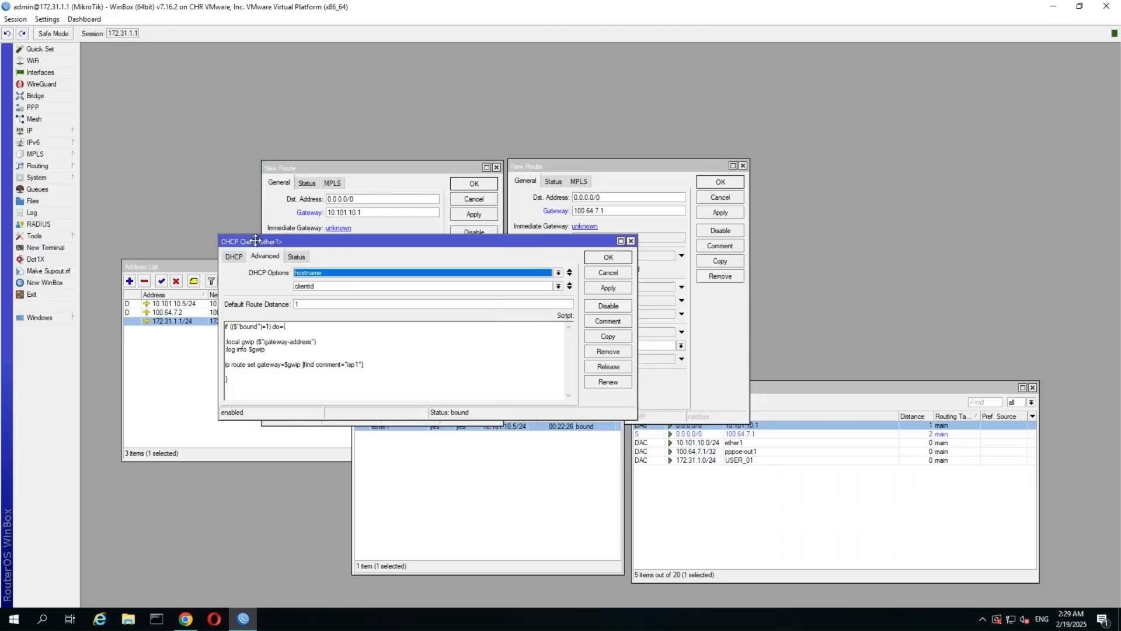
drag(256, 241, 207, 343)
click(446, 285)
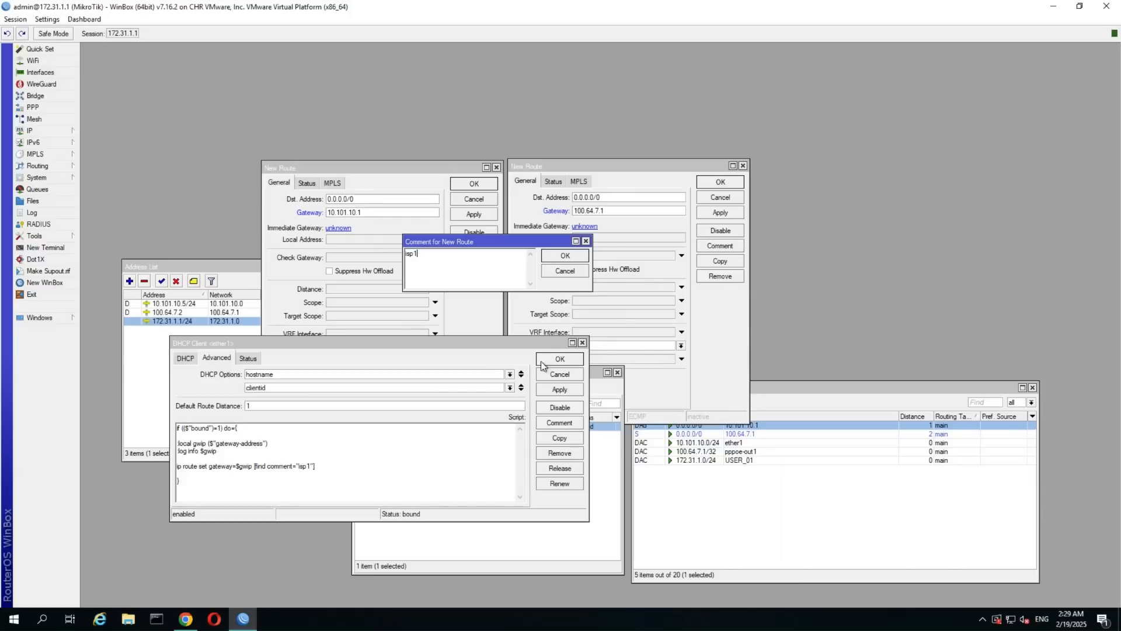
click(564, 256)
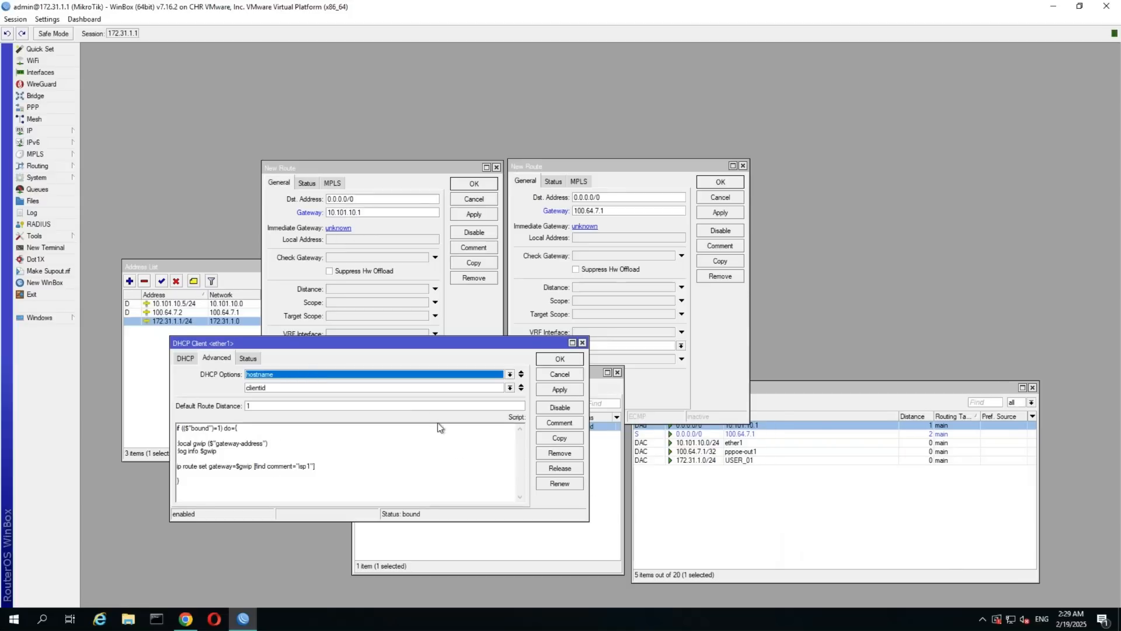
click(563, 362)
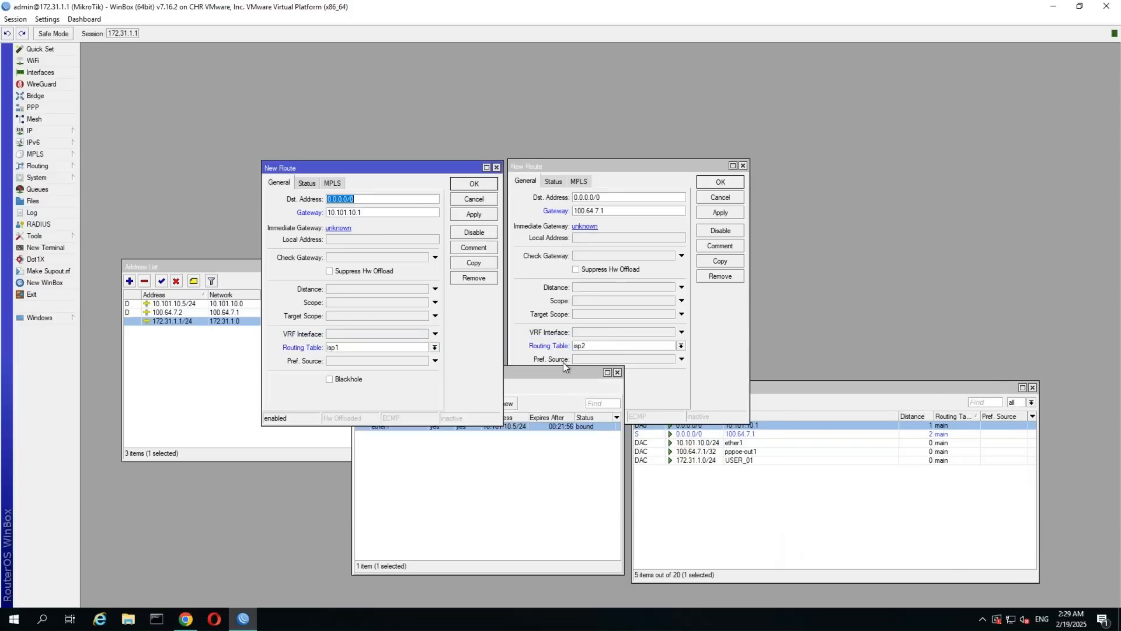
Save the new isp2 and isp1 default routes to the route list
click(759, 428)
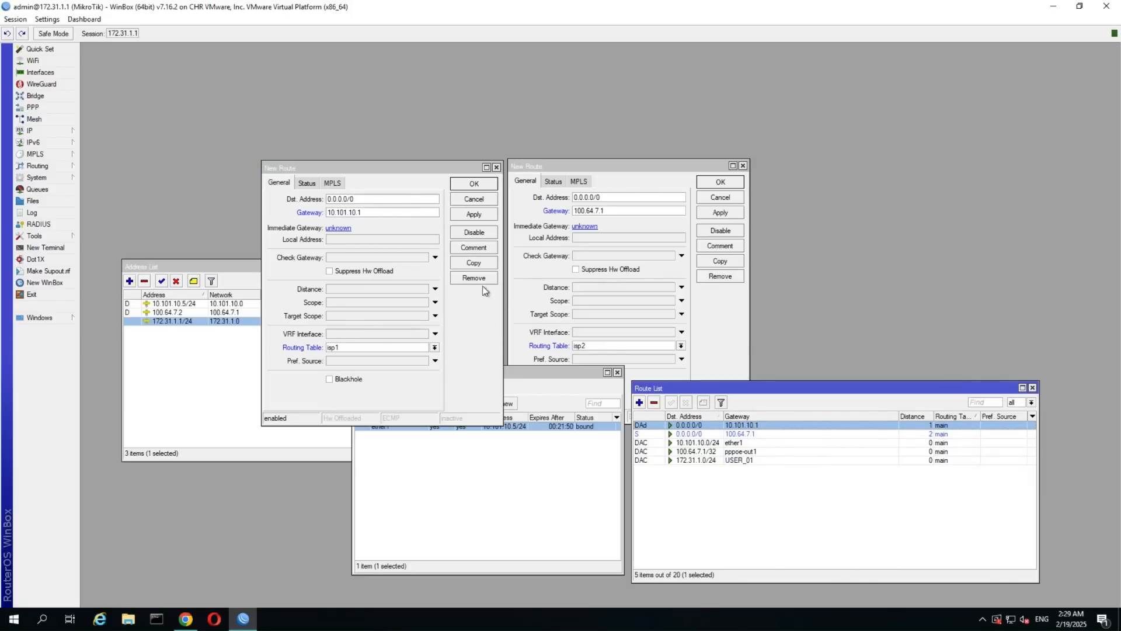
click(709, 183)
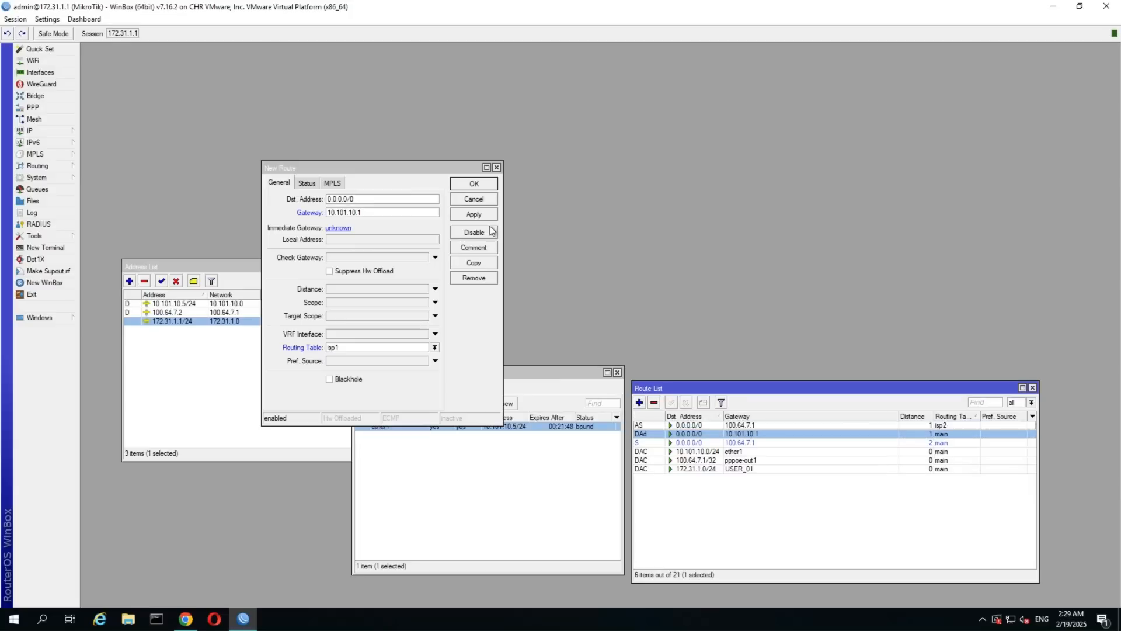
click(467, 186)
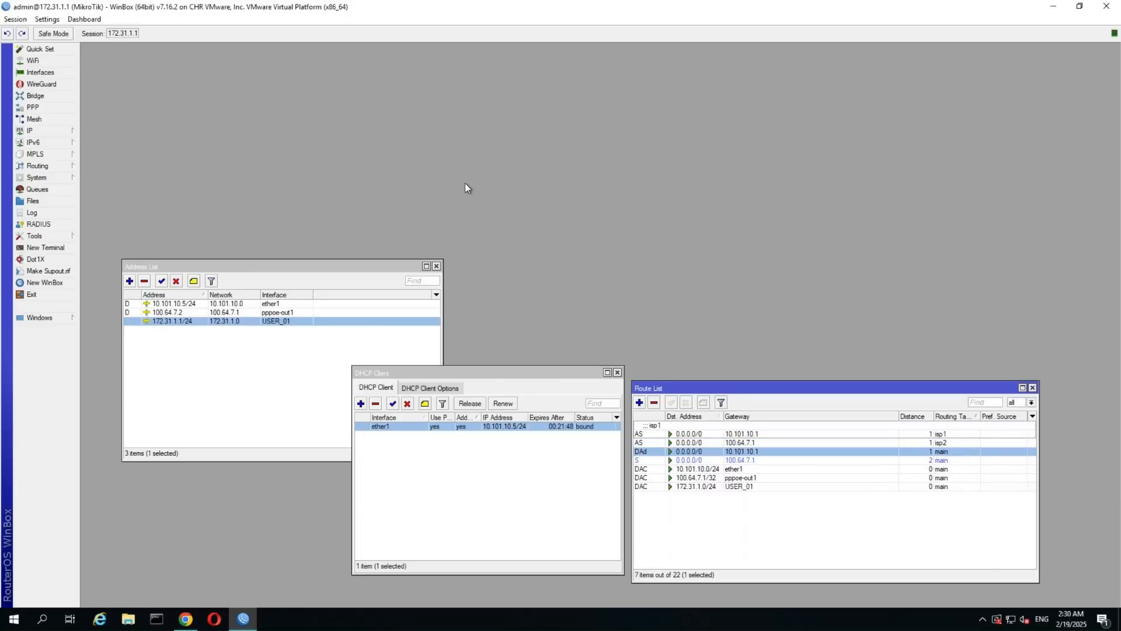
Turn off inline comments in the route list
click(667, 437)
right_click(667, 437)
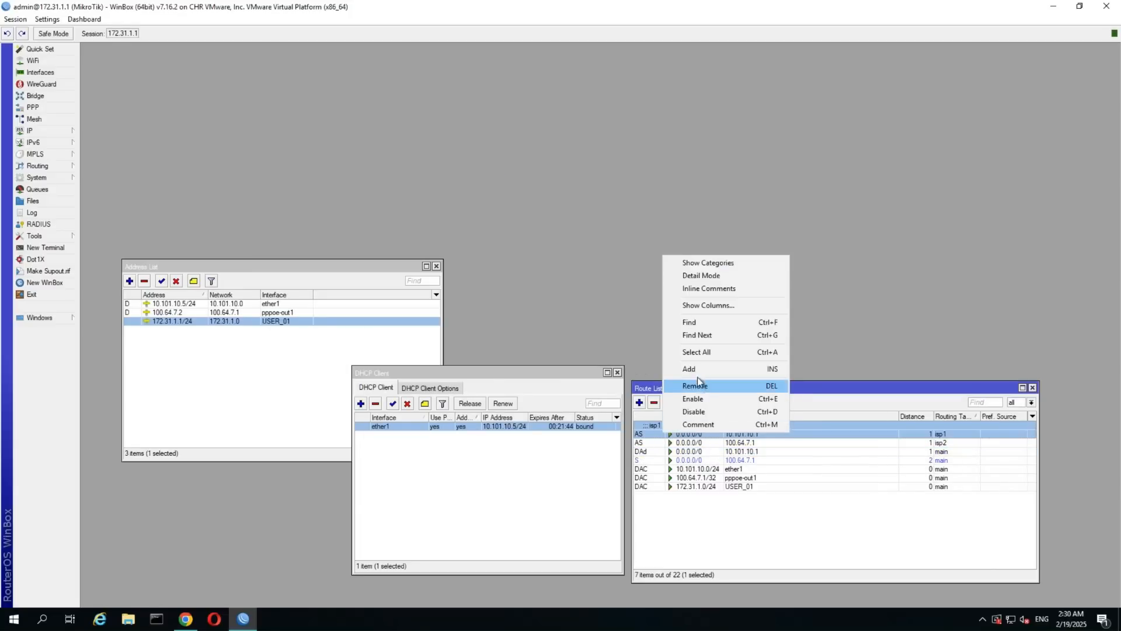
click(708, 288)
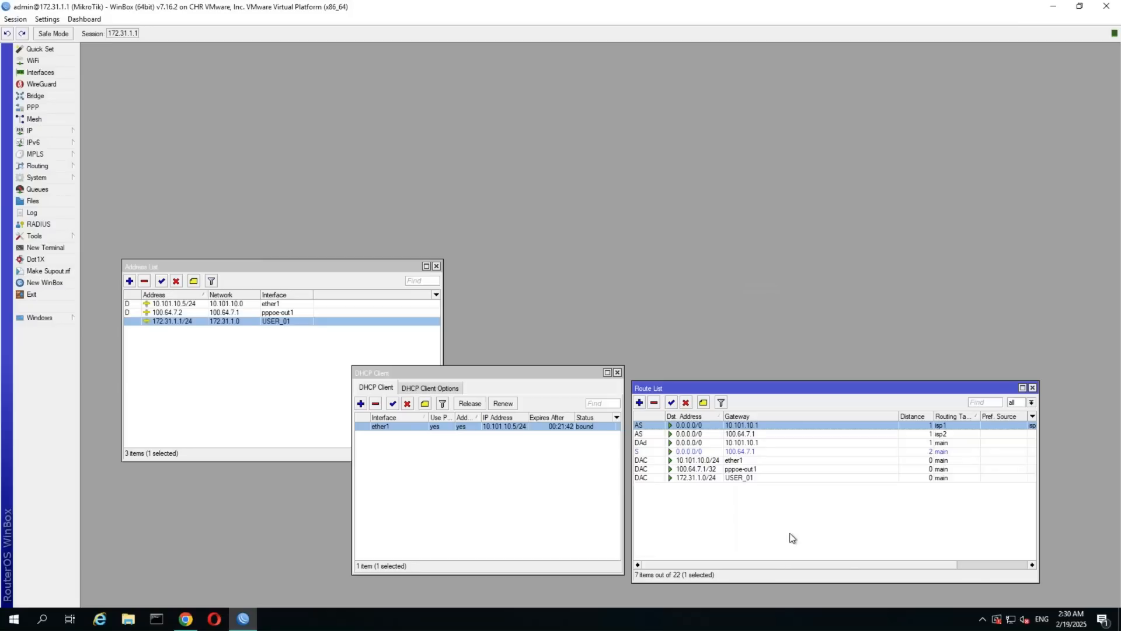
Move the route list aside to free up the workspace and close the DHCP client list
click(789, 532)
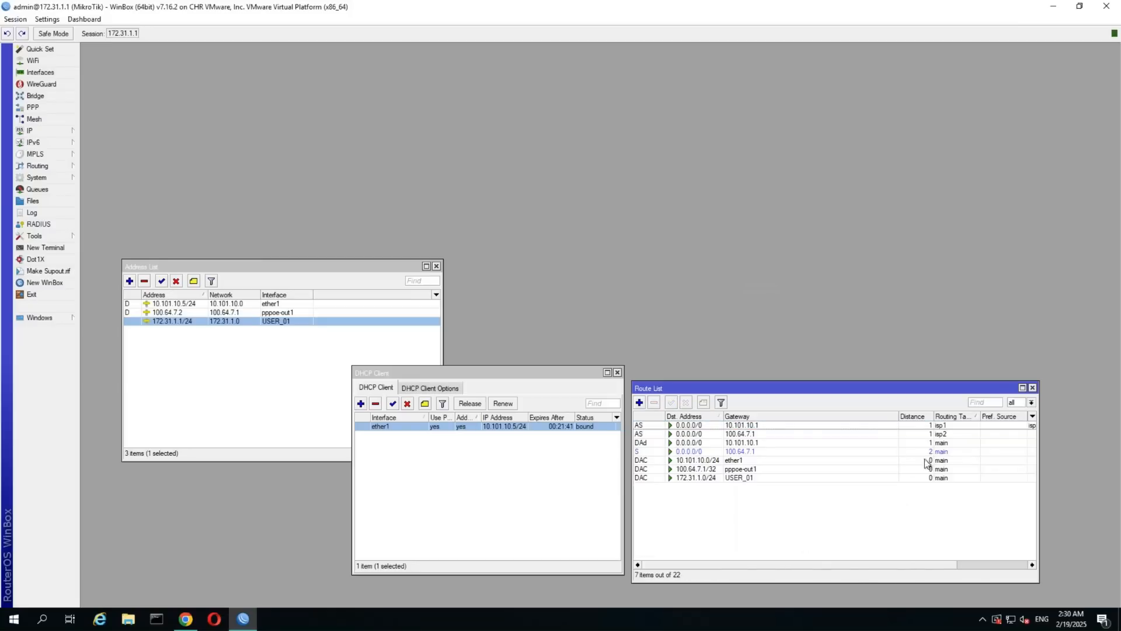
drag(745, 389, 813, 347)
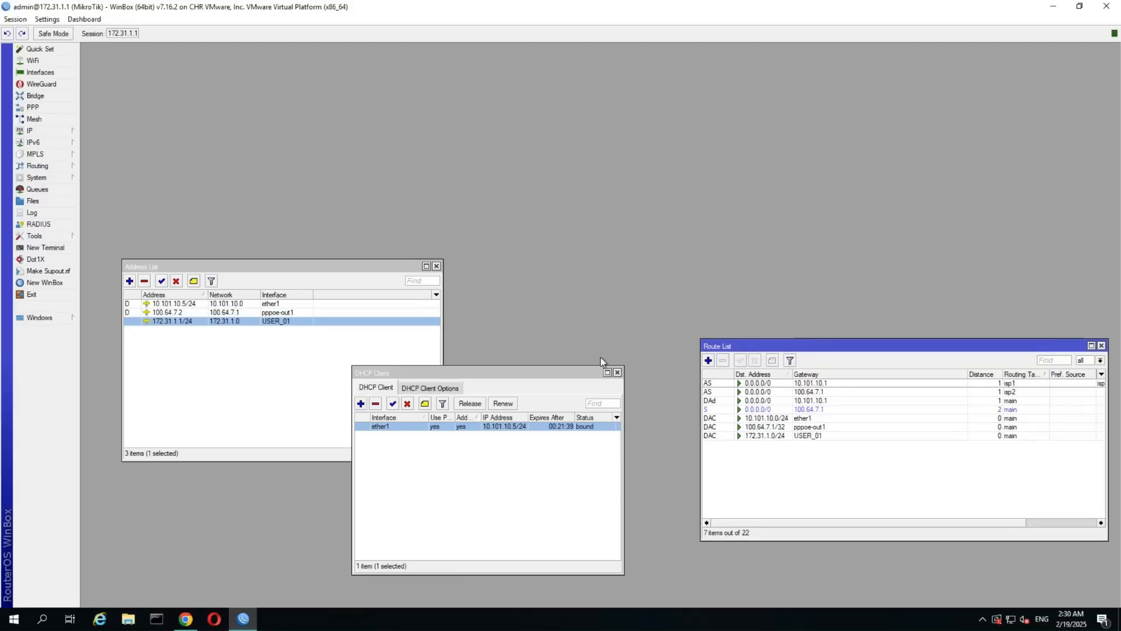
drag(541, 374, 585, 347)
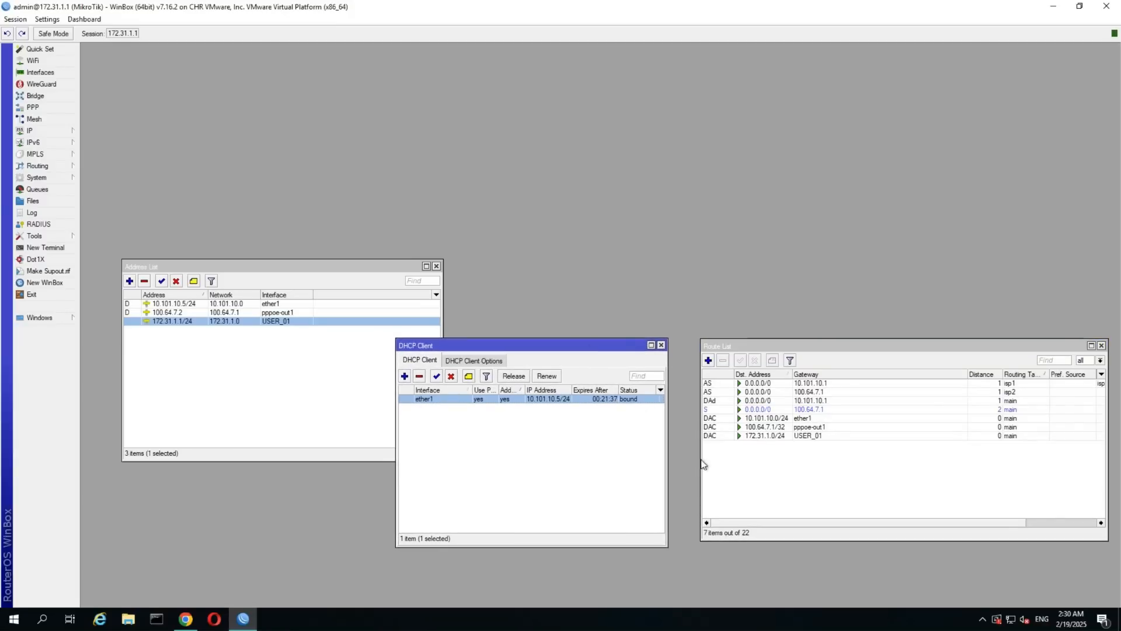
click(661, 345)
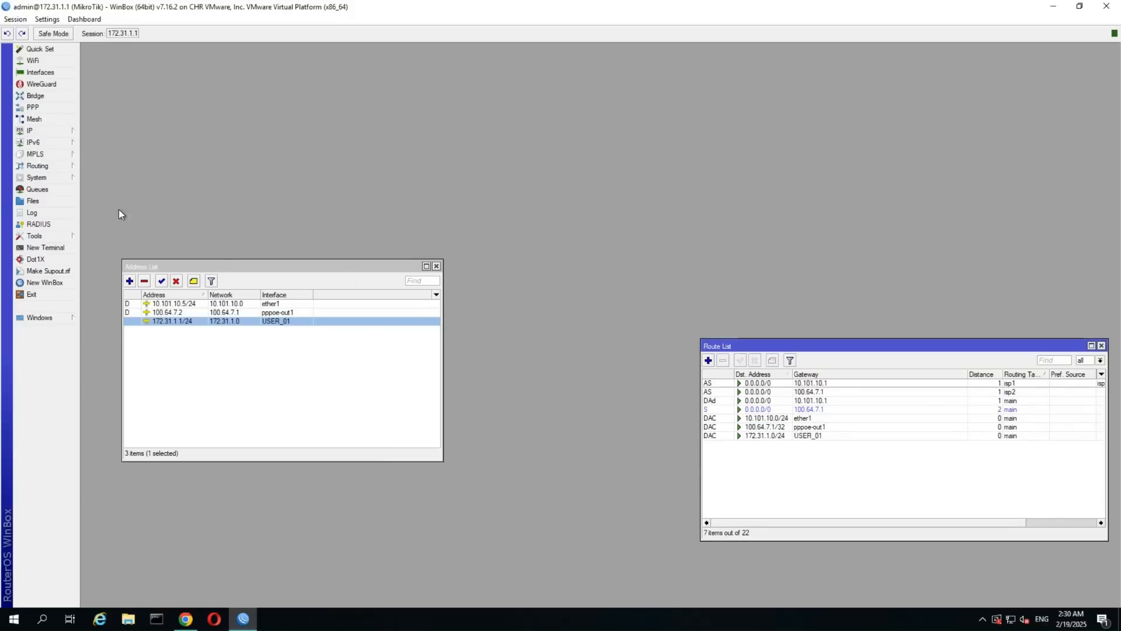
Open the firewall in a restored, repositioned window and show its mangle rules
click(42, 131)
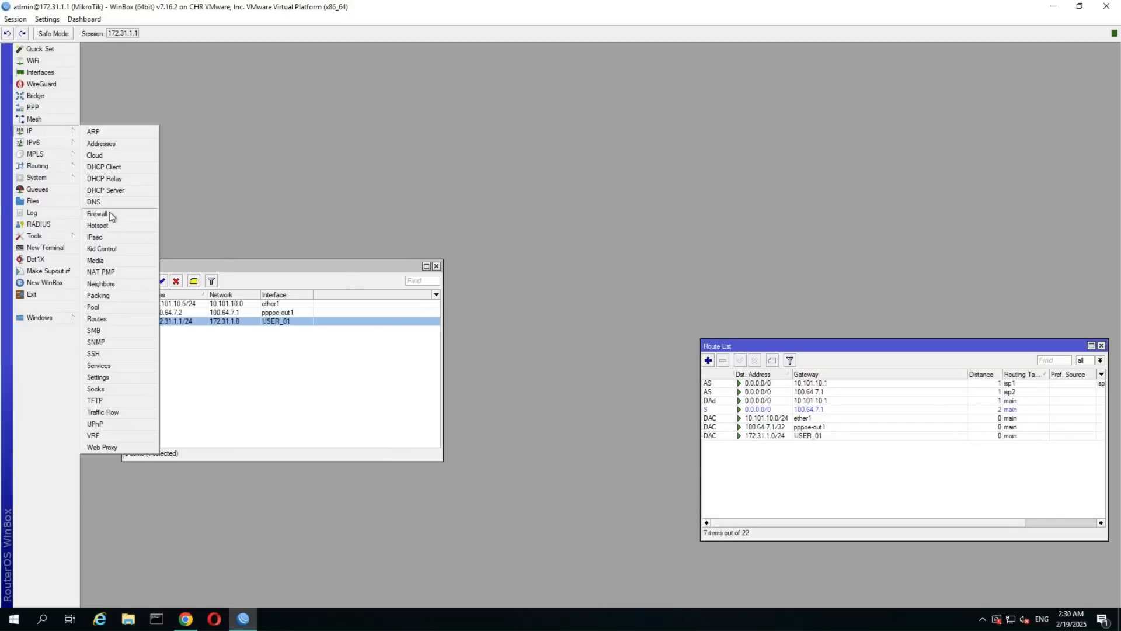
click(98, 214)
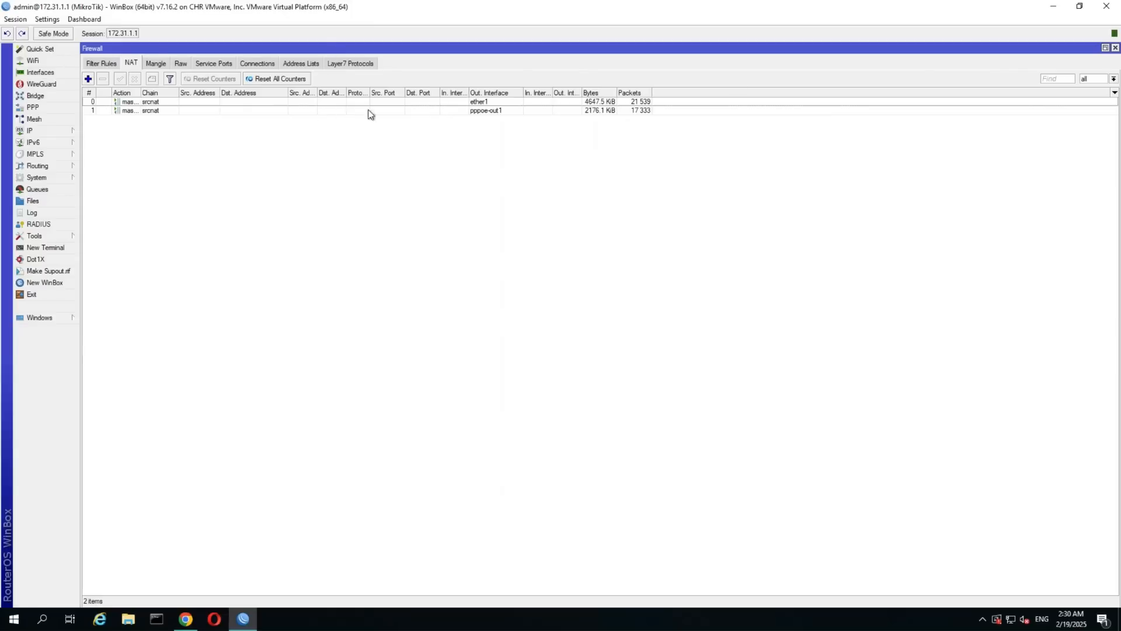
click(1106, 48)
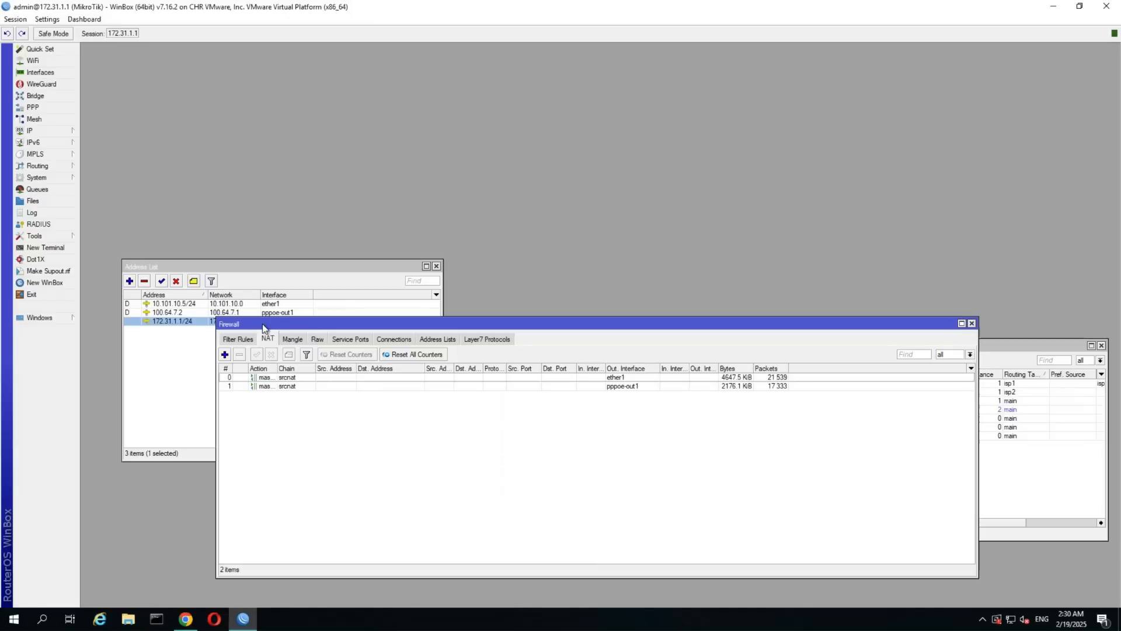
drag(263, 327, 190, 196)
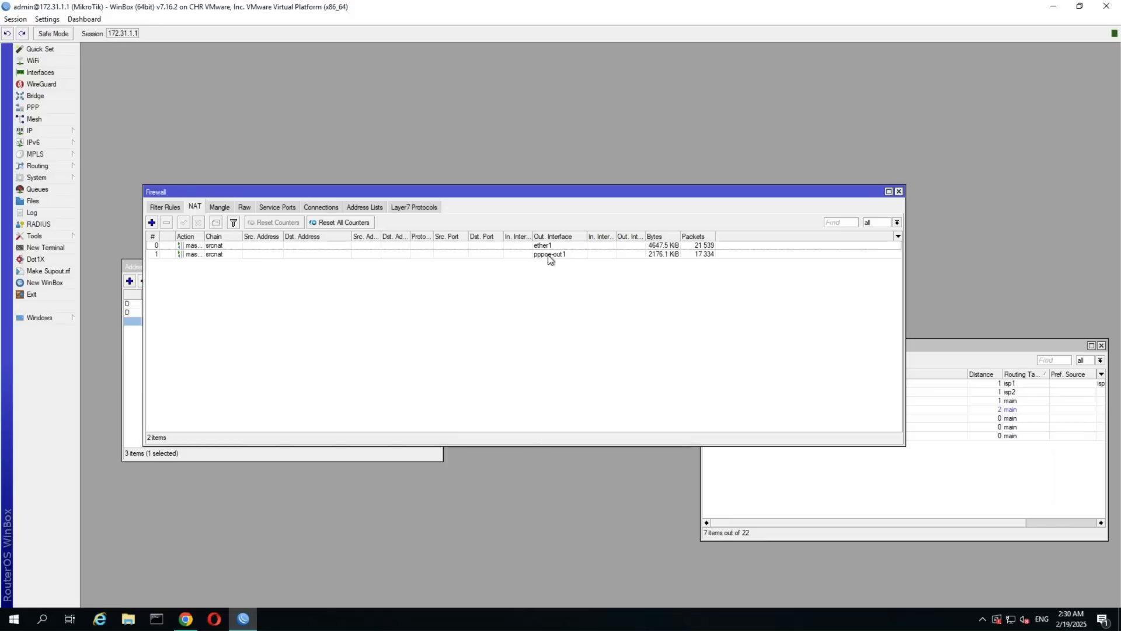
click(216, 208)
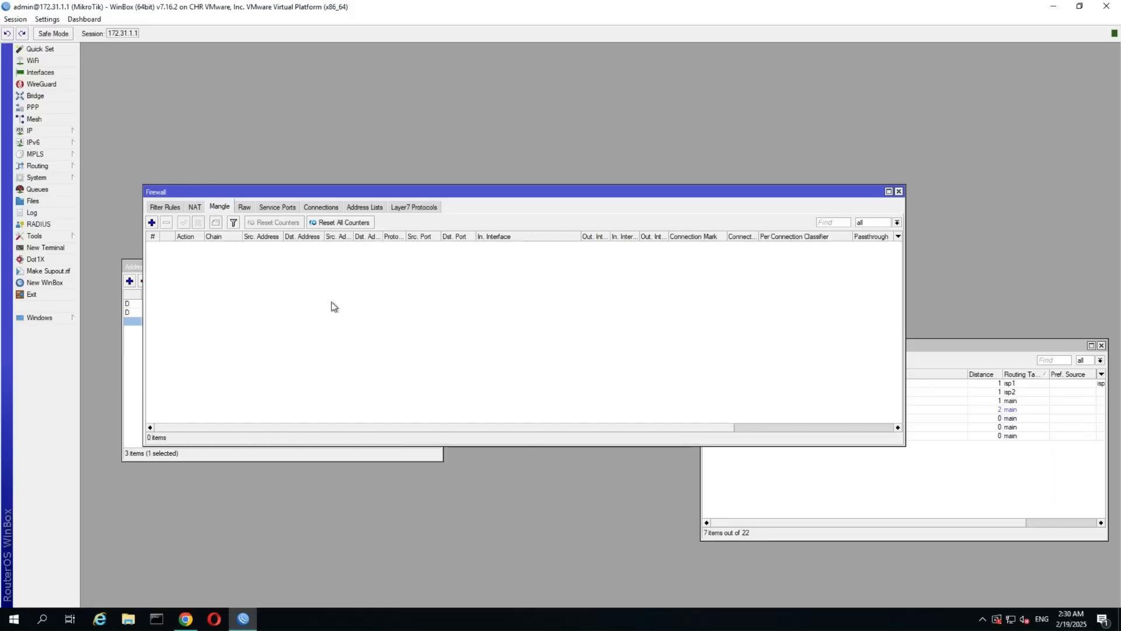
Start a new mangle rule in the prerouting chain with ether1 as the incoming interface
click(152, 222)
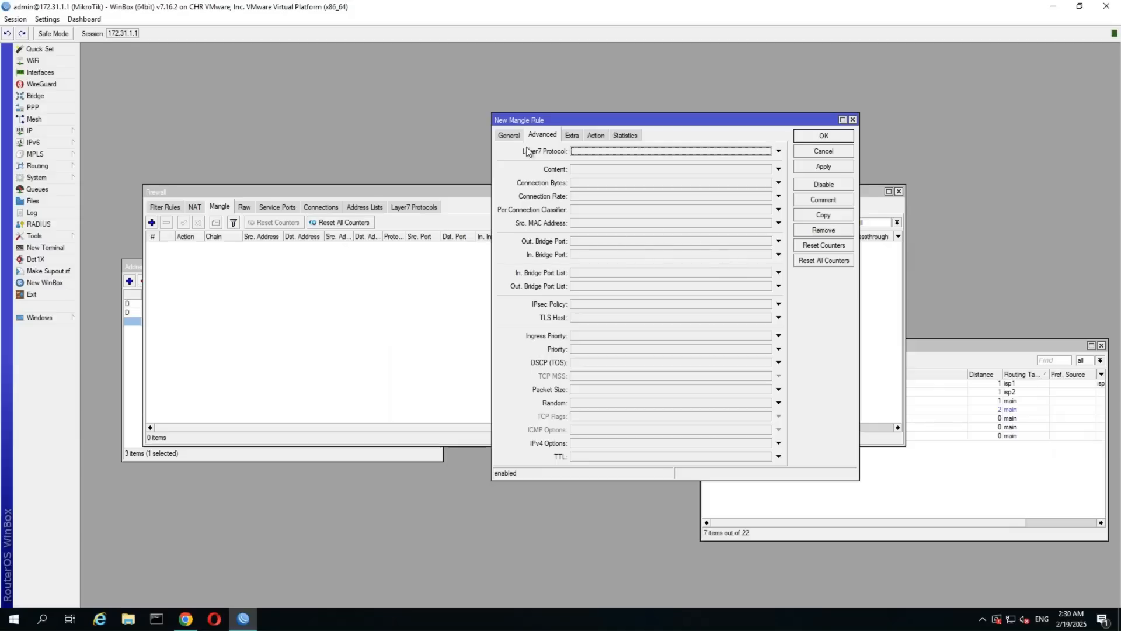
click(510, 135)
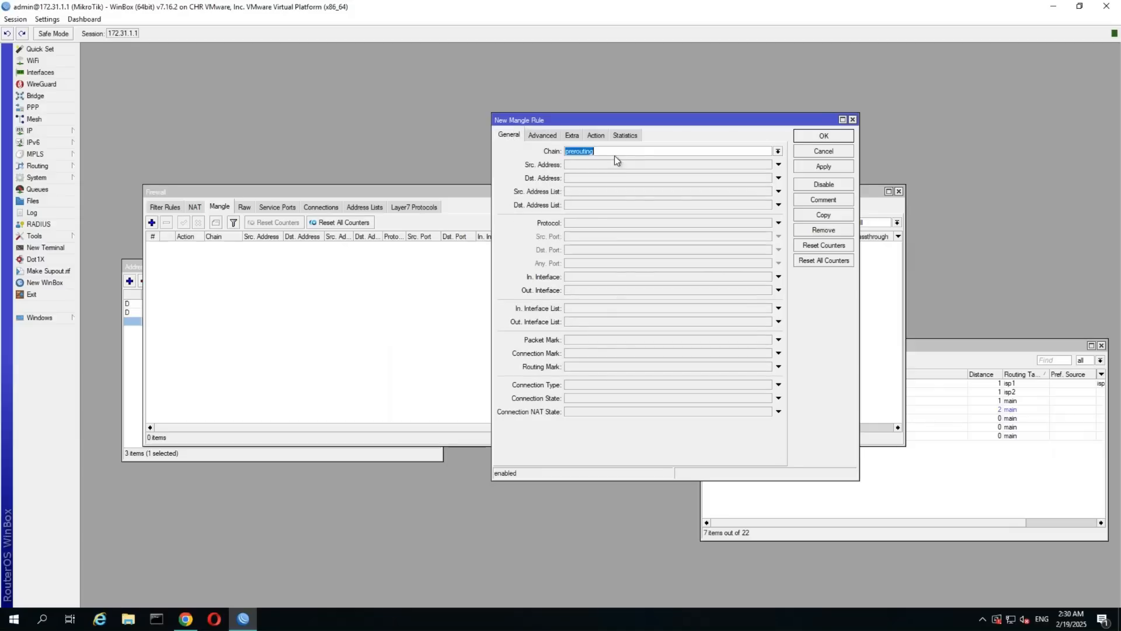
click(580, 275)
click(591, 279)
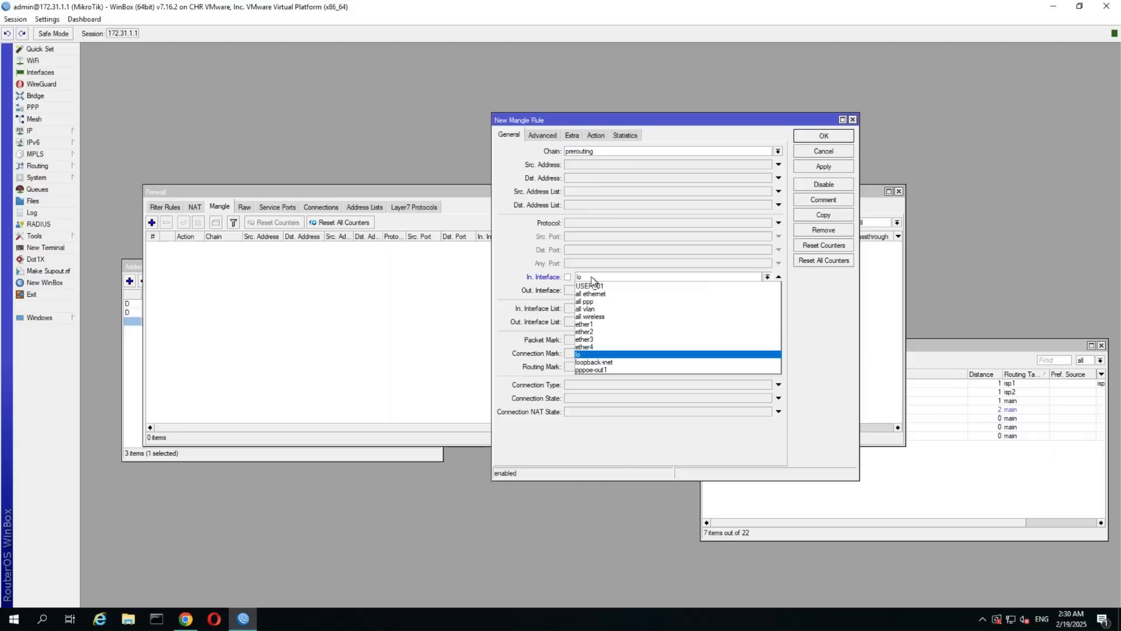
click(603, 324)
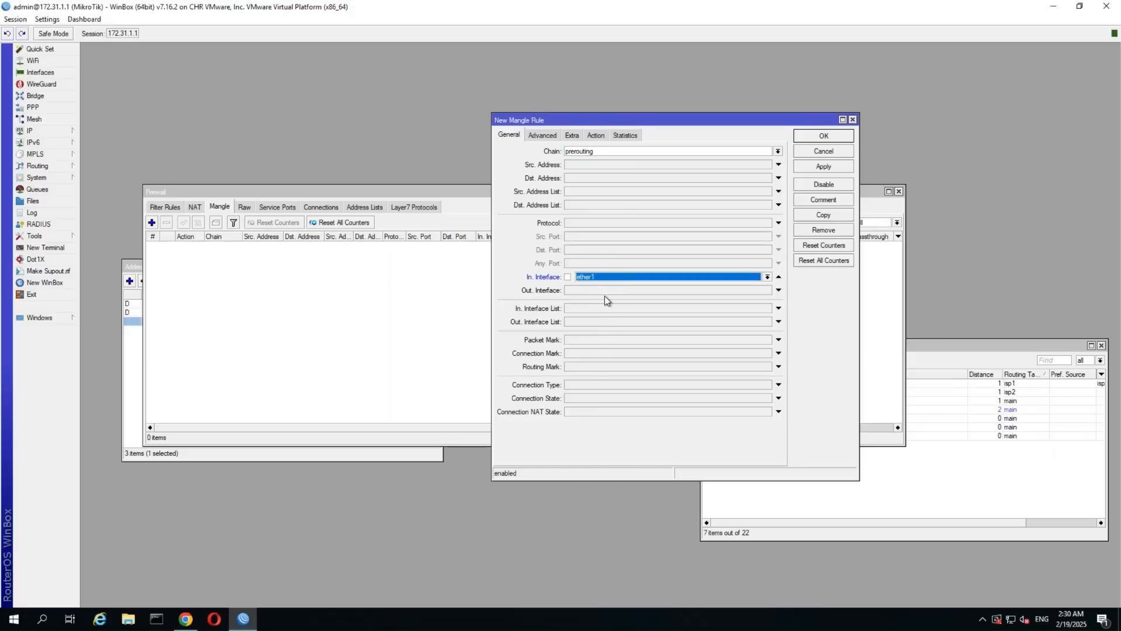
Restrict the new ether1 mangle rule to connection state new and connection mark no-mark
click(576, 398)
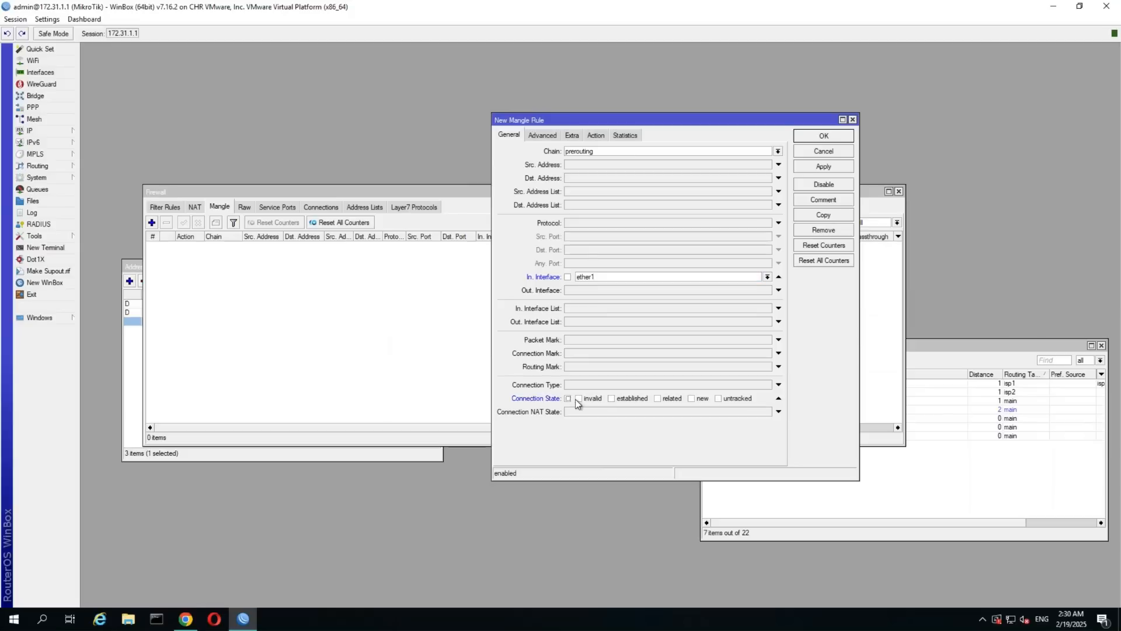
click(695, 398)
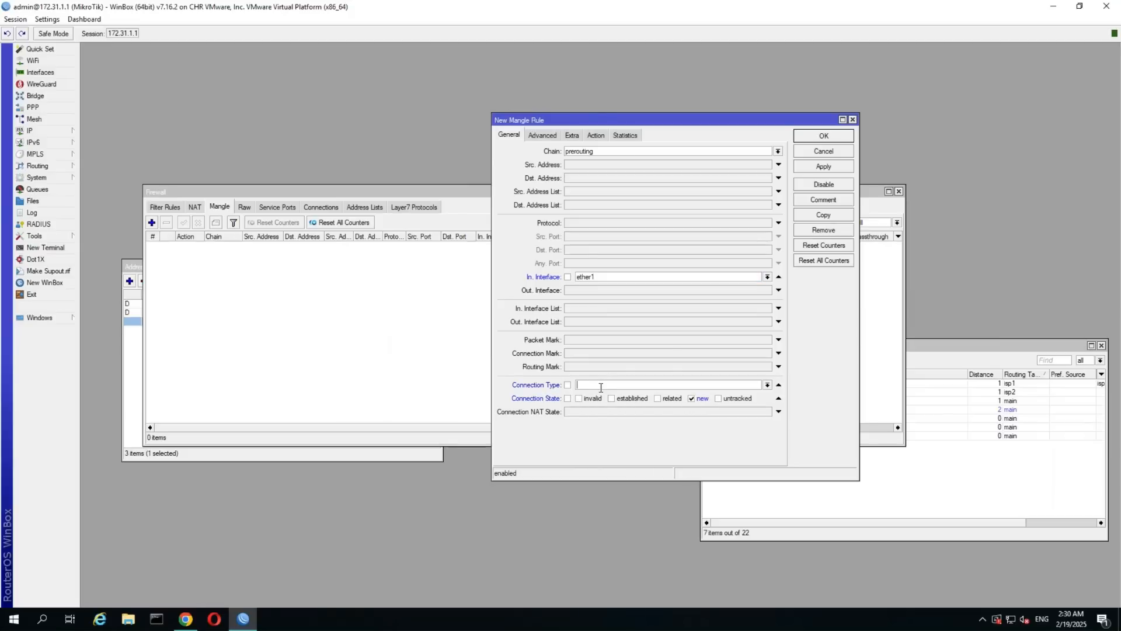
click(779, 384)
click(653, 353)
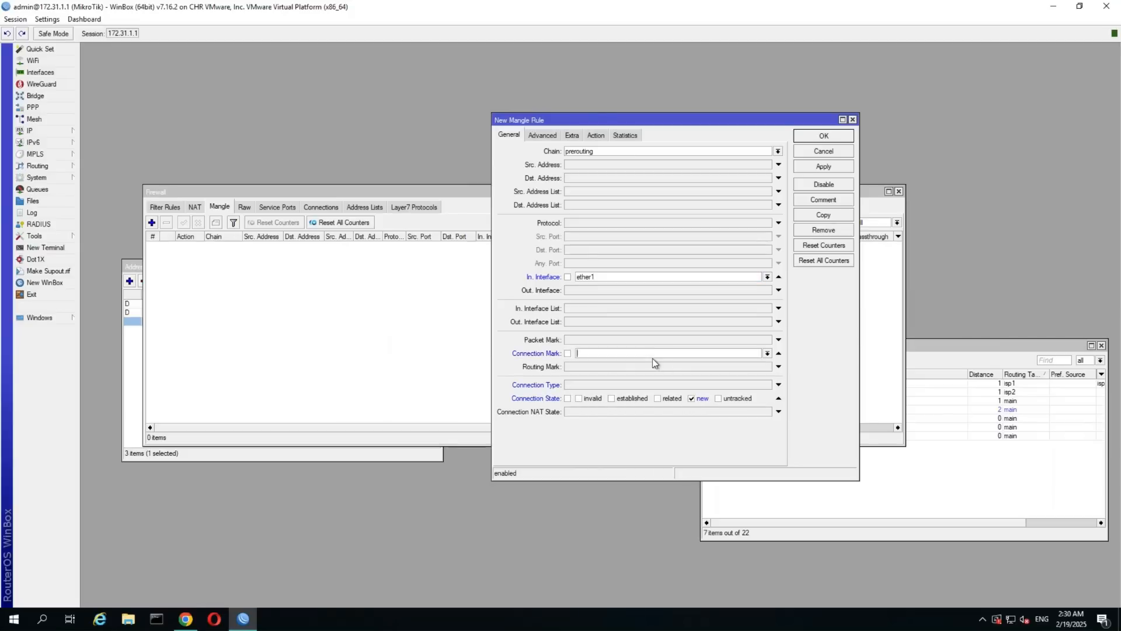
click(767, 353)
click(694, 362)
Set the rule's action to mark connection with the new connection mark isp1_conn, and save the rule
click(596, 135)
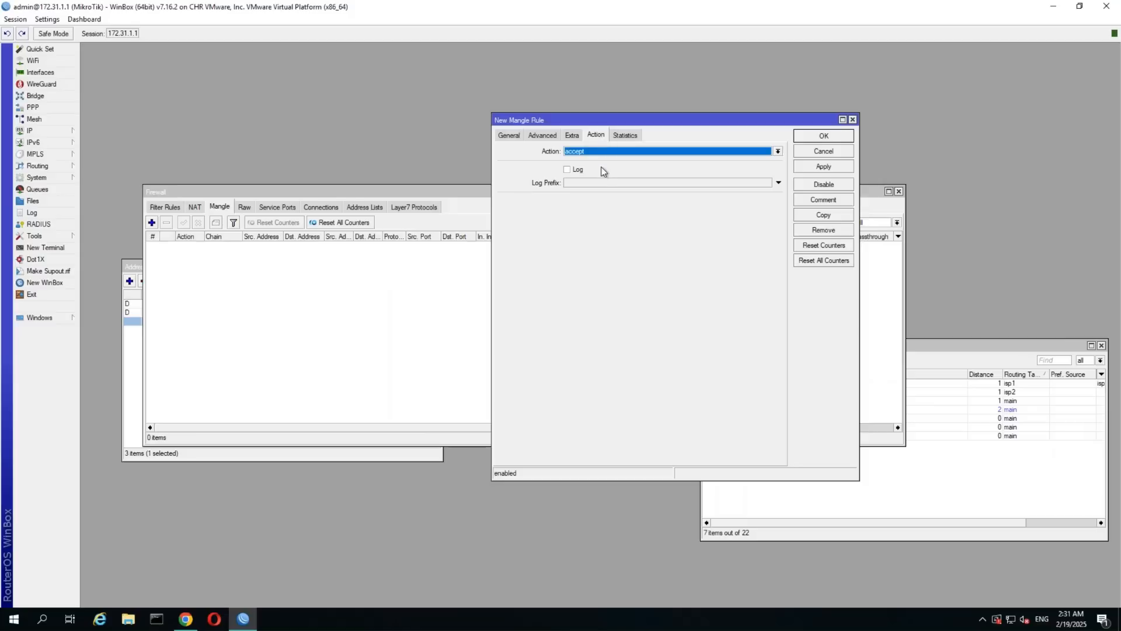
click(600, 152)
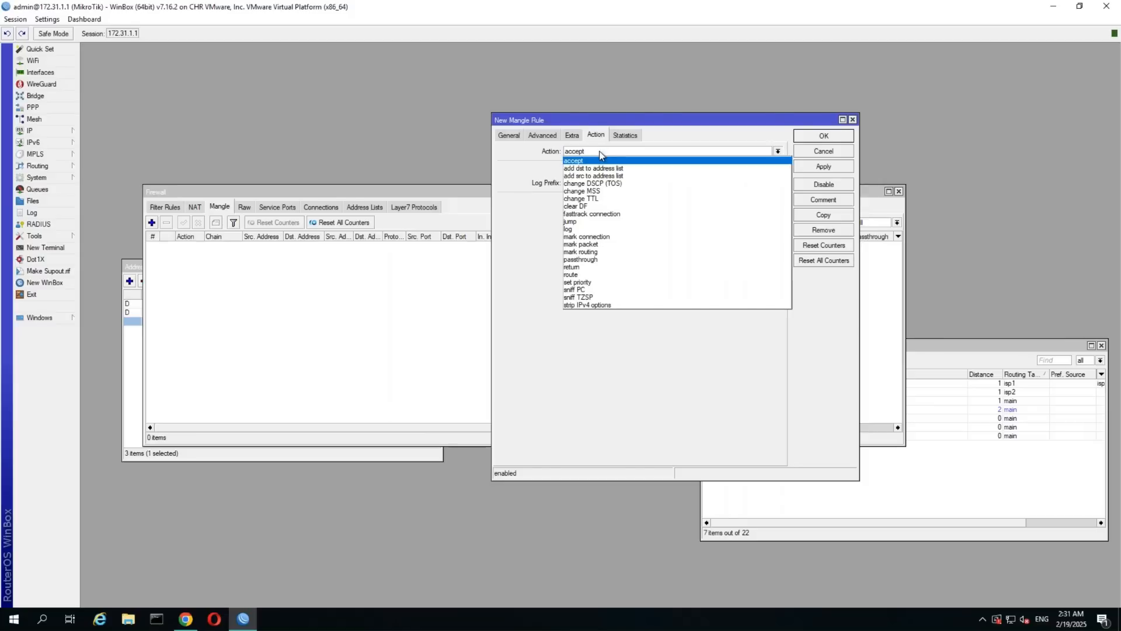
click(602, 237)
click(593, 200)
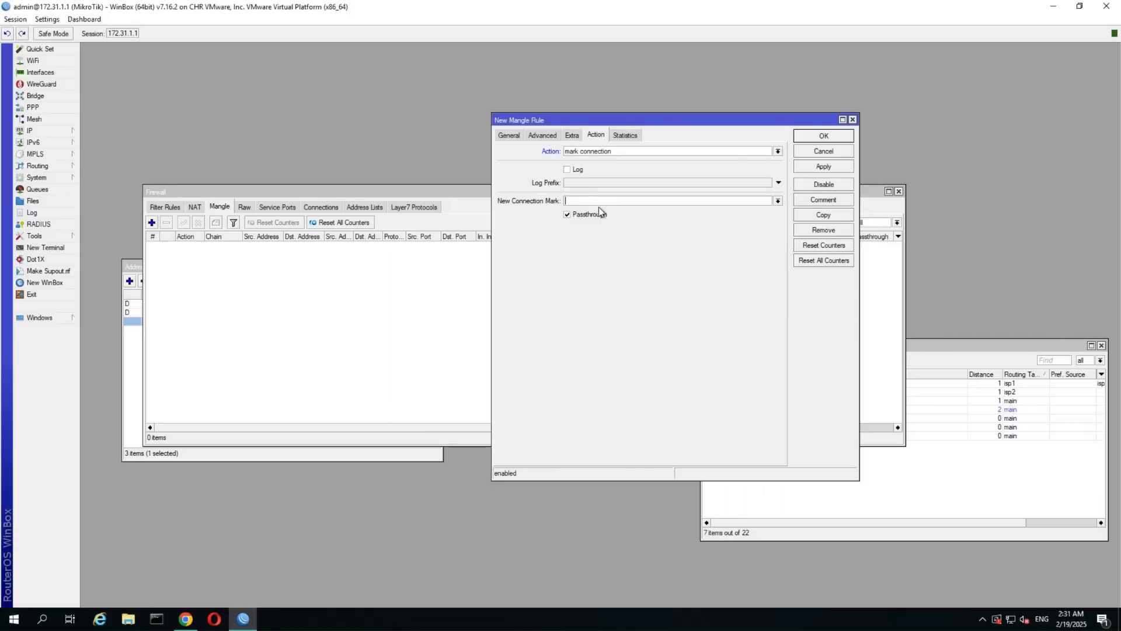
text(isp1_conn)
click(823, 136)
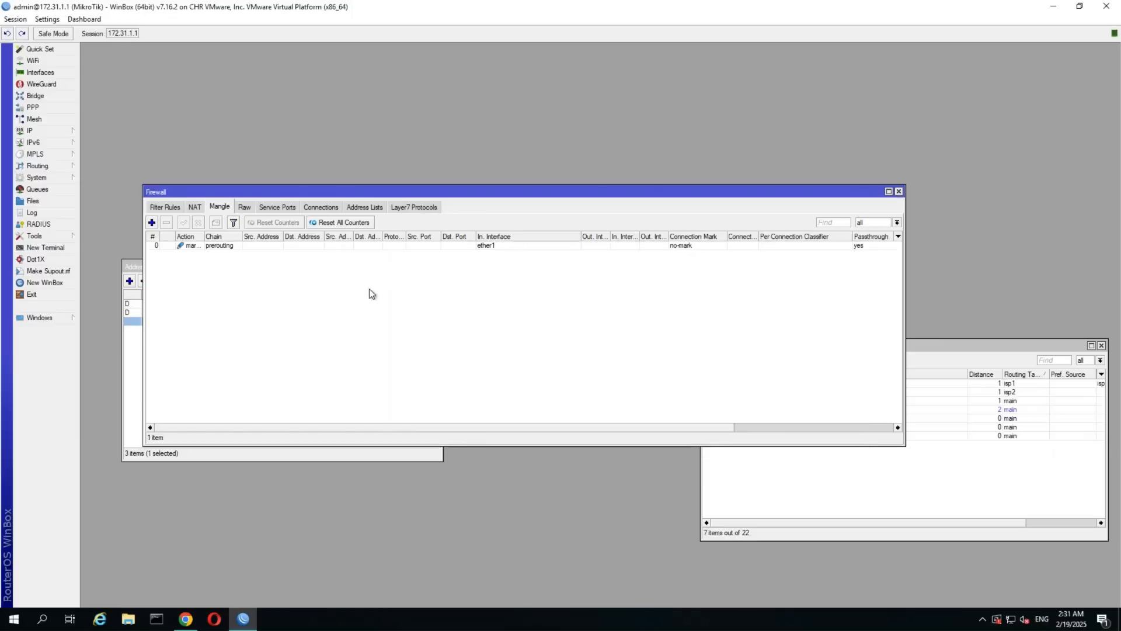
Copy the ether1 mangle rule and set the copy's new connection mark to isp2_conn
double_click(190, 246)
click(825, 214)
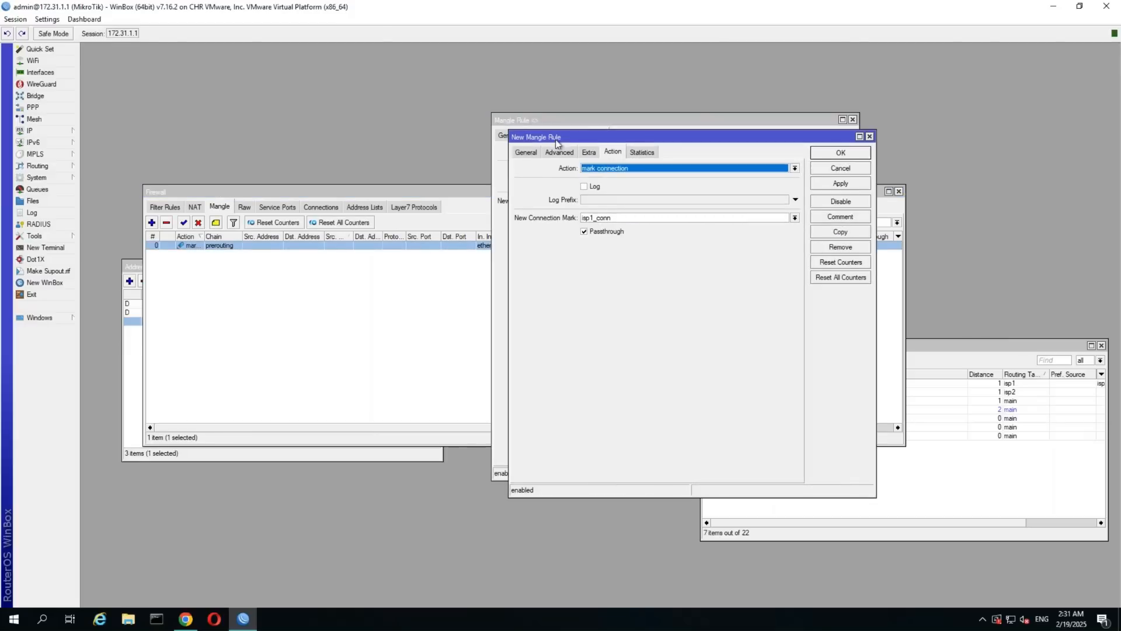
double_click(608, 216)
click(590, 218)
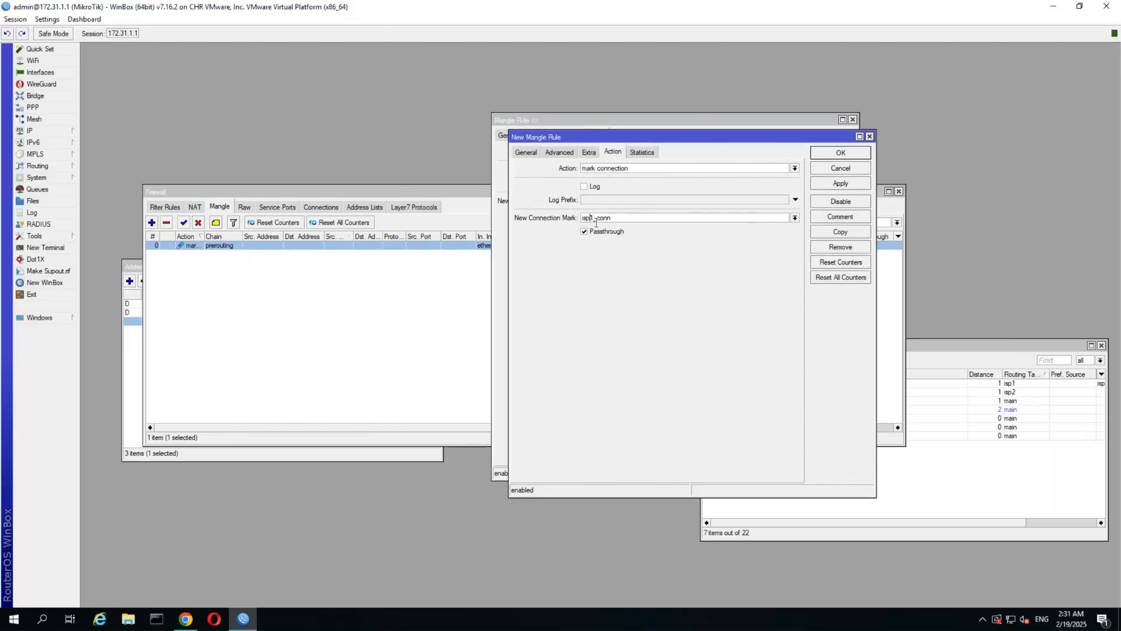
key(Delete)
text(2)
Set the copied rule's incoming interface to pppoe-out1, save it, and close the original rule without changes
click(529, 152)
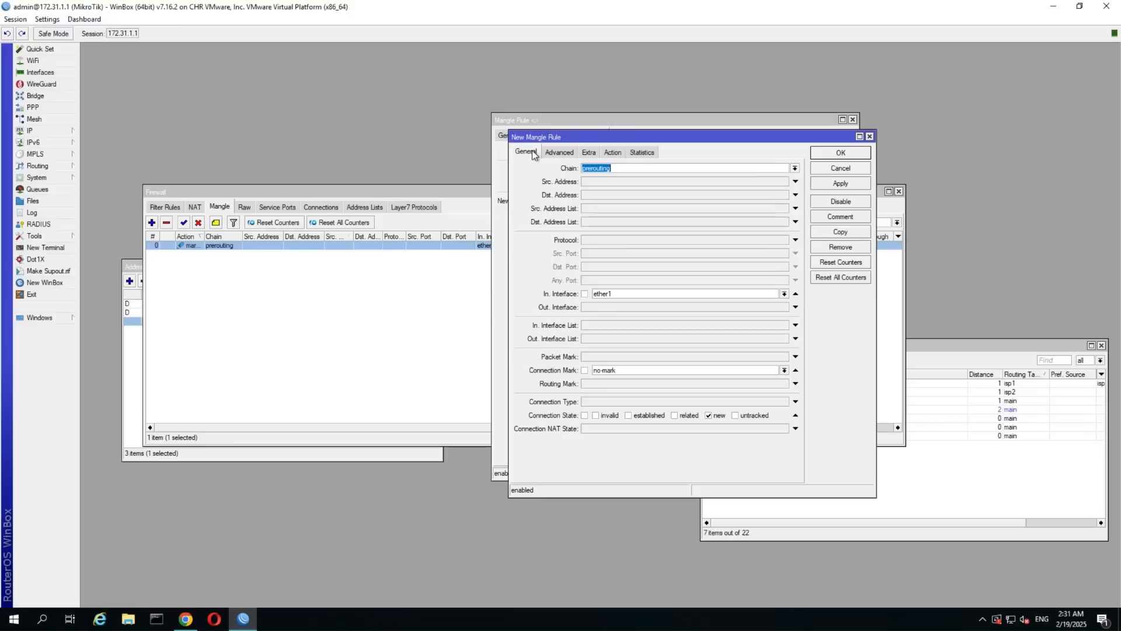
click(613, 293)
click(624, 383)
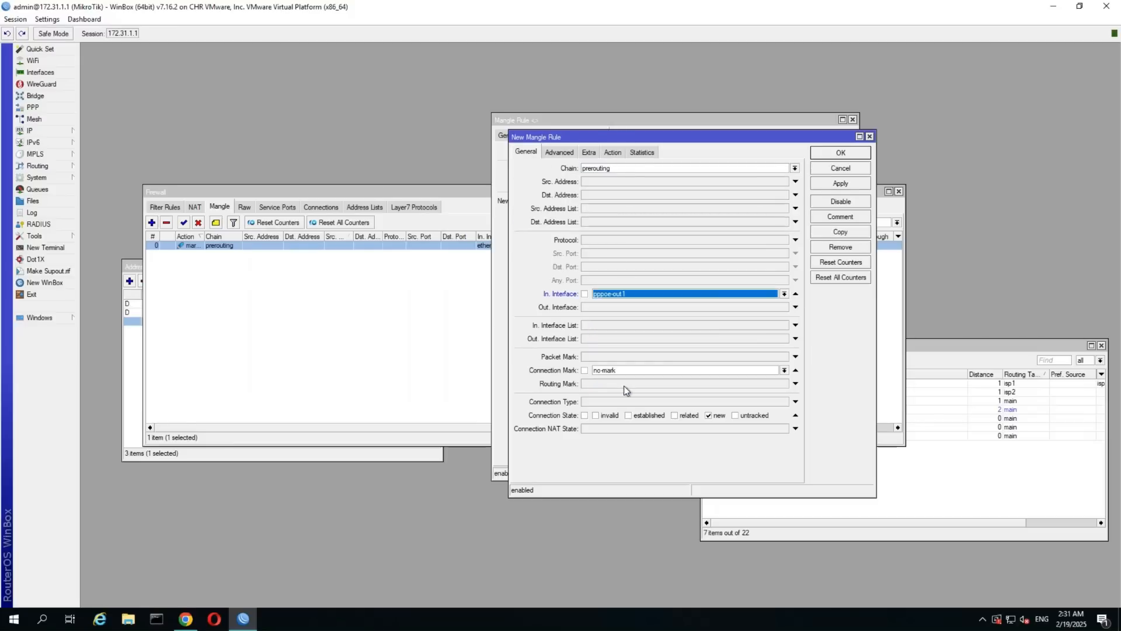
click(834, 154)
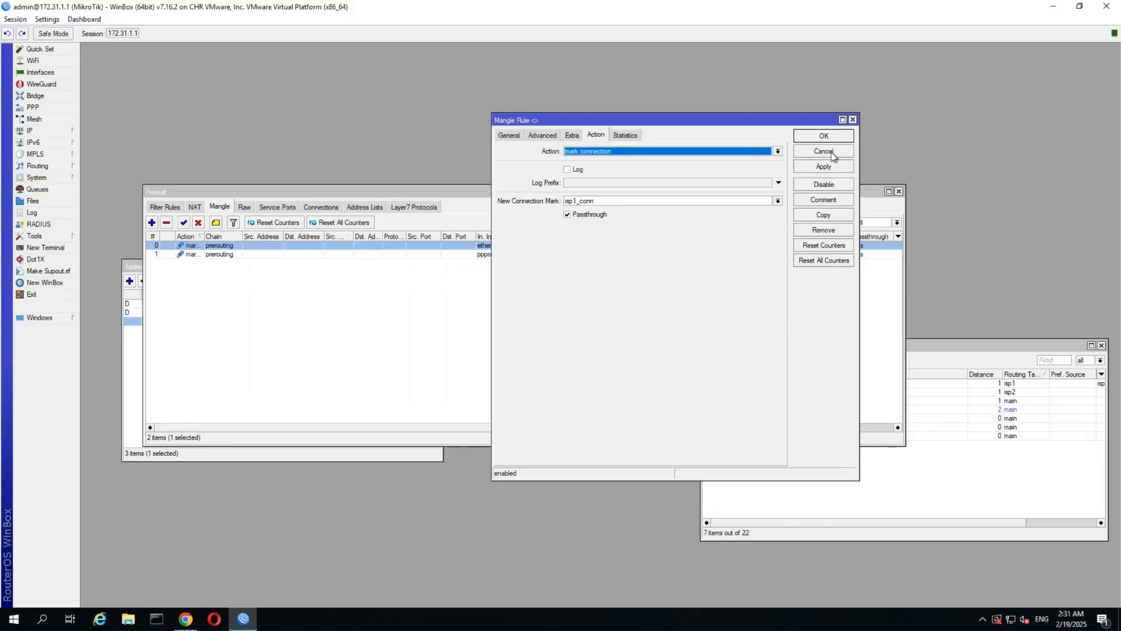
click(833, 152)
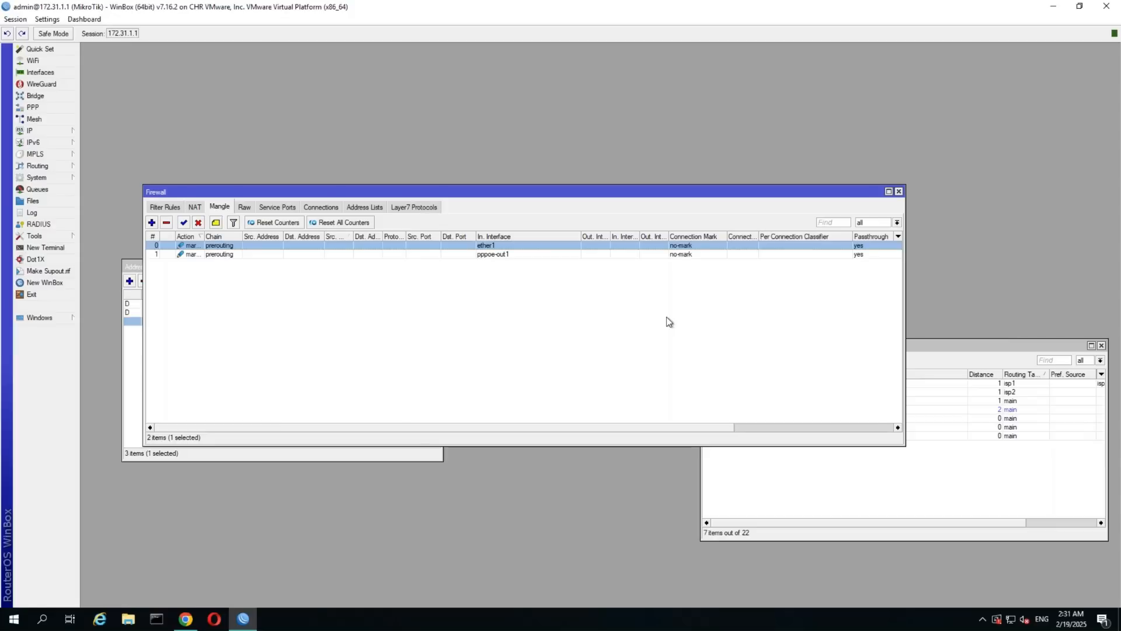
Widen the firewall window so that the new connection mark column of the mangle rules can be read
click(898, 235)
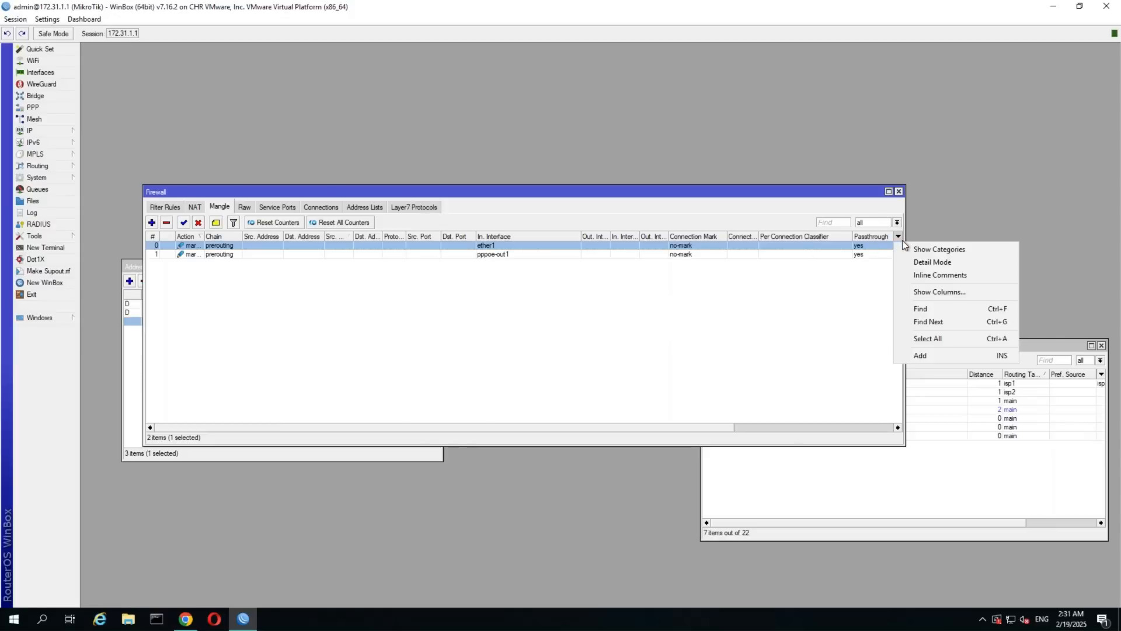
click(868, 293)
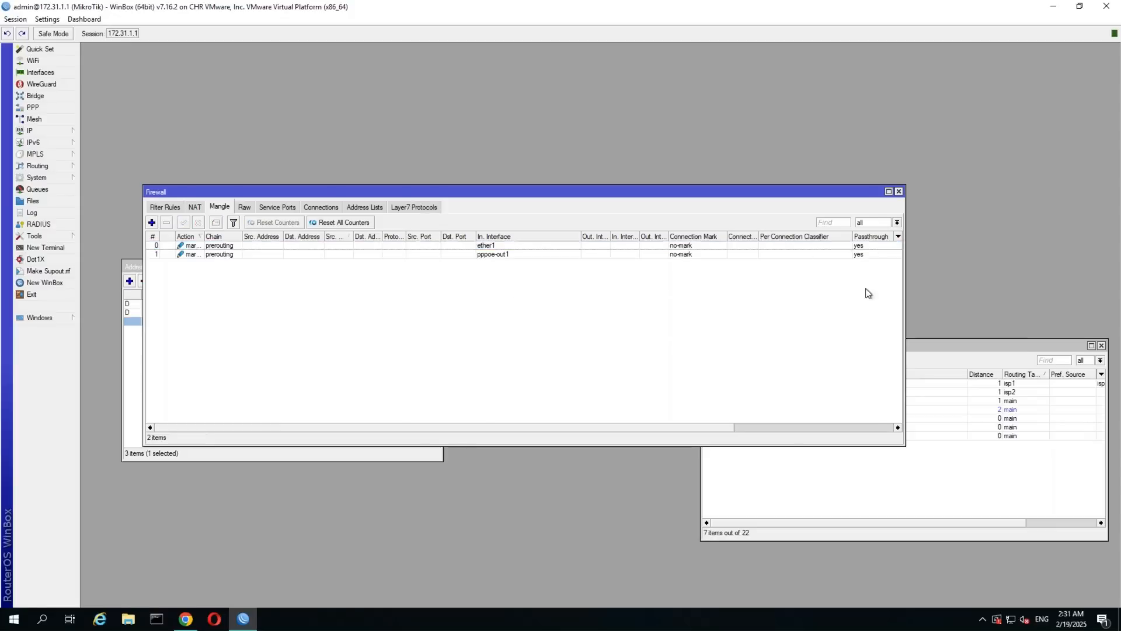
drag(905, 288, 1097, 286)
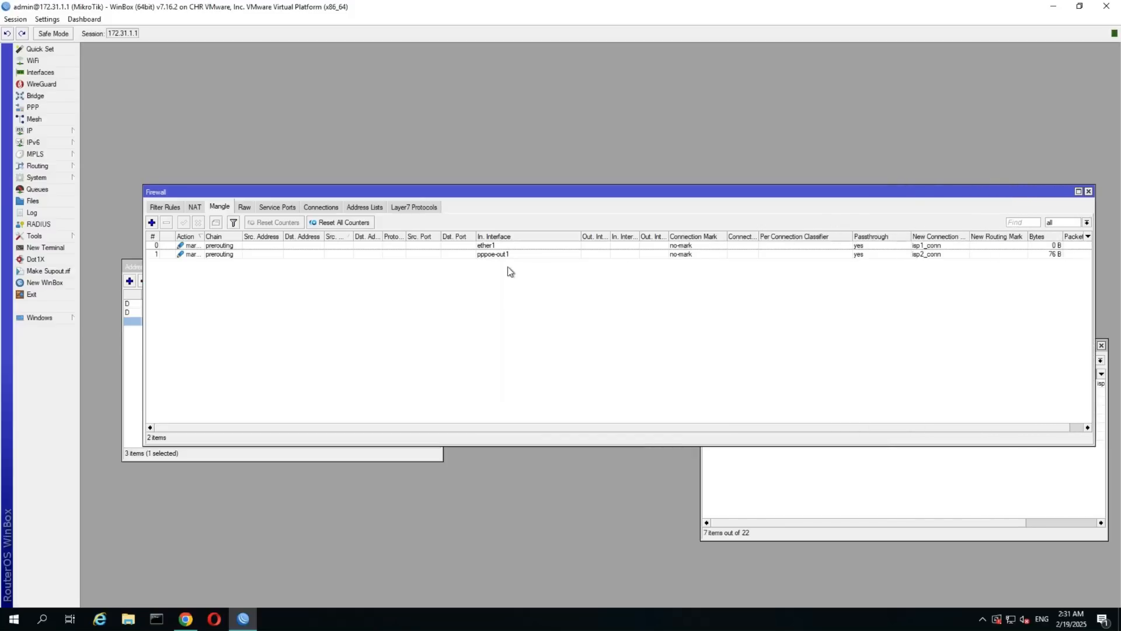
Create a new mangle rule on the output chain that matches the connection mark isp1_conn
click(151, 222)
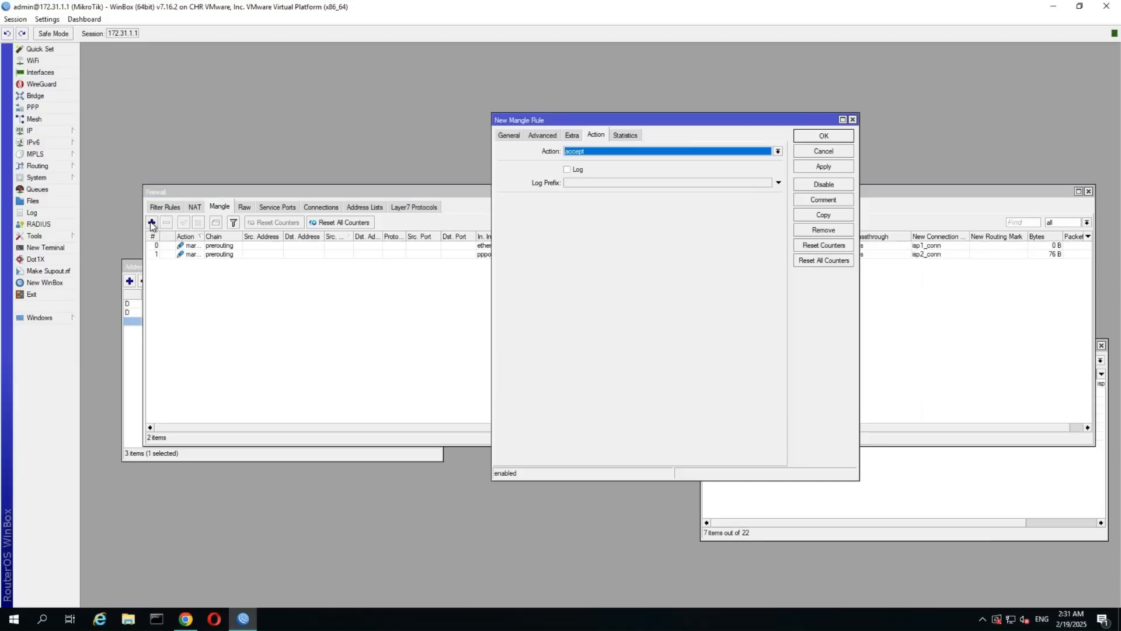
click(509, 135)
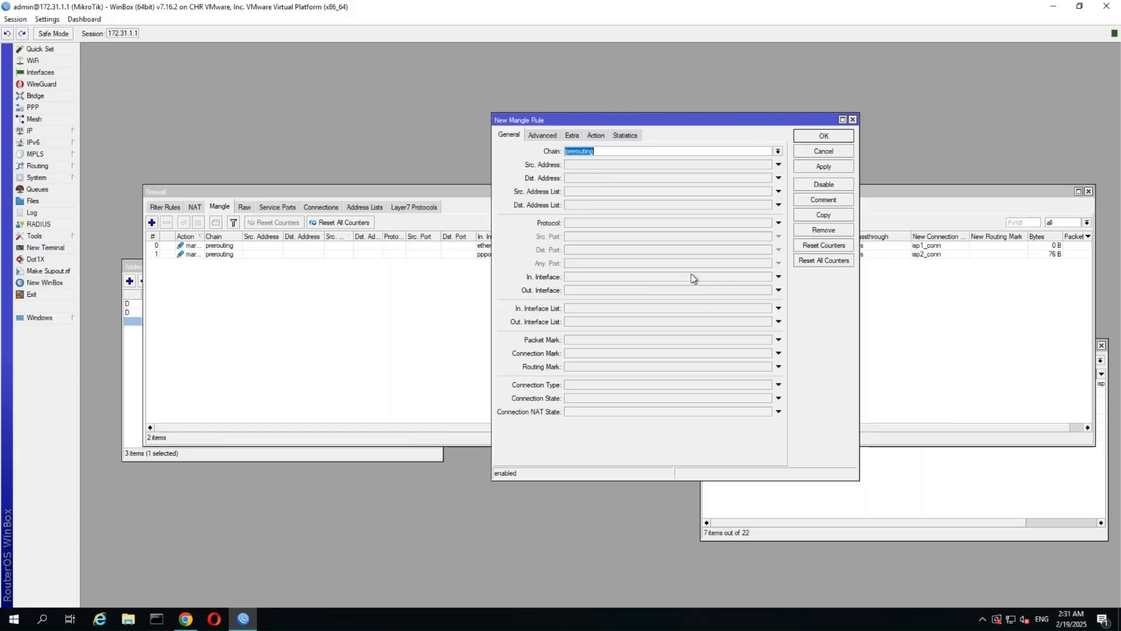
click(571, 354)
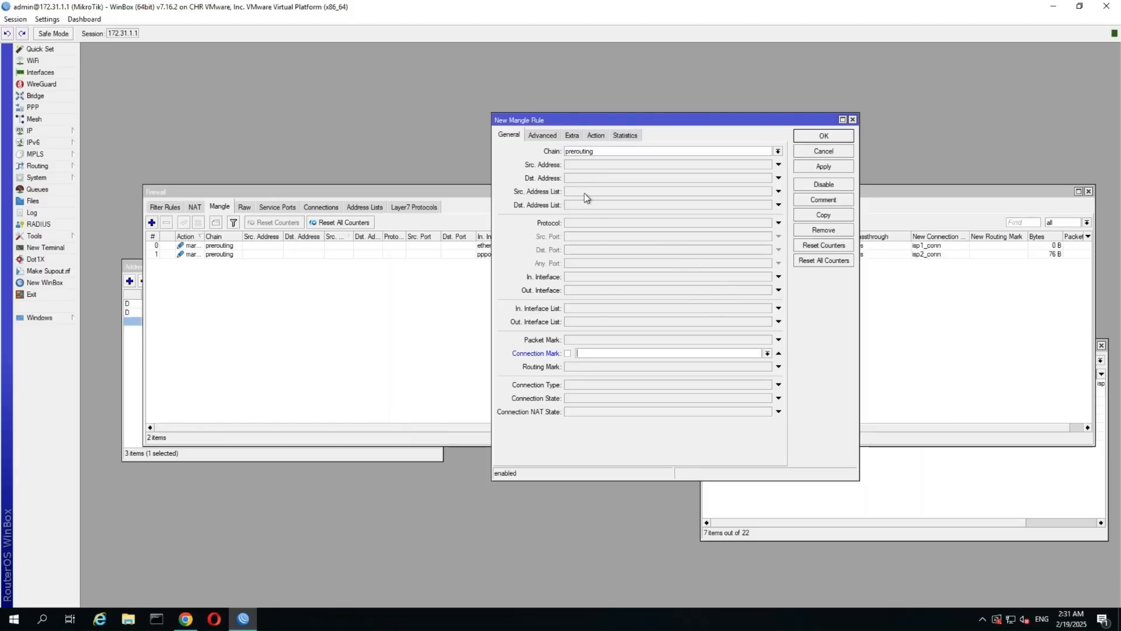
click(778, 151)
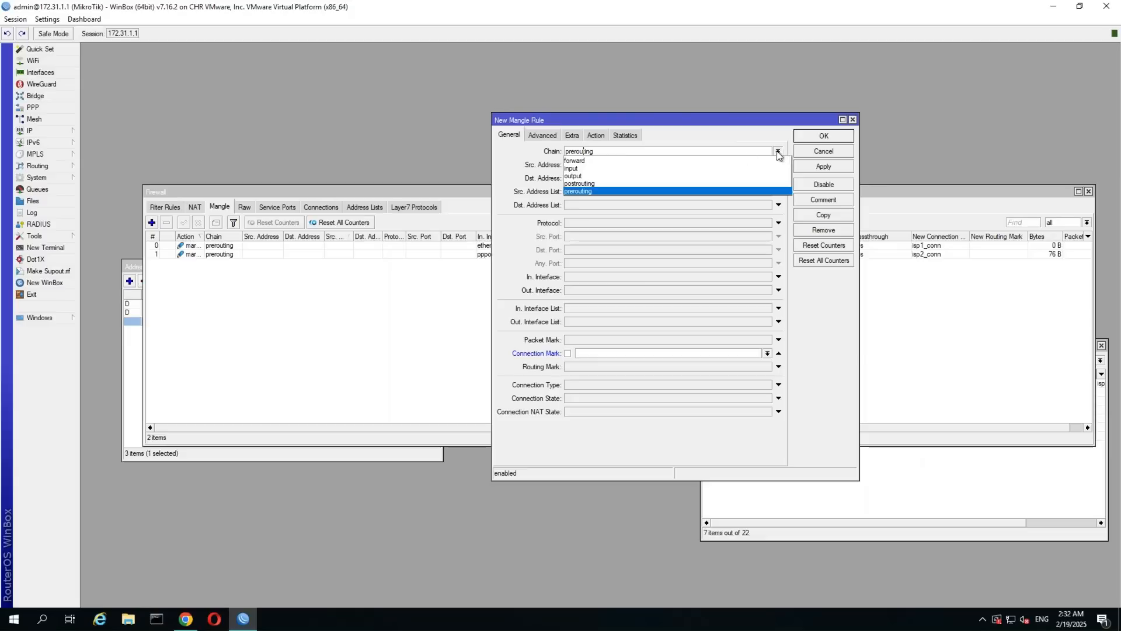
click(643, 175)
click(620, 355)
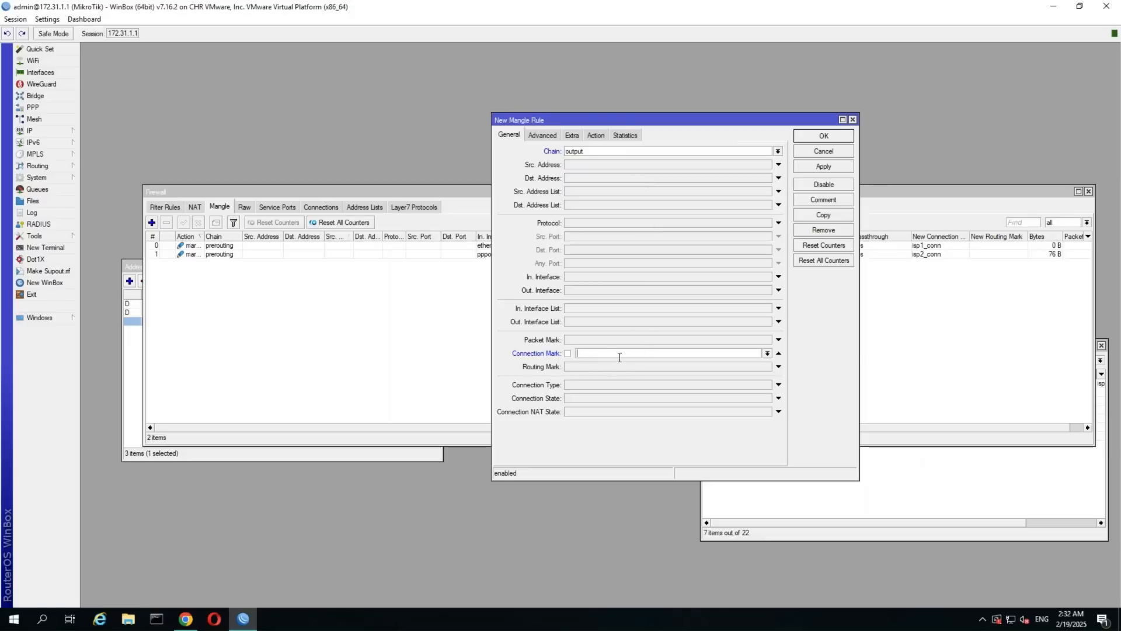
text(isp1)
click(766, 353)
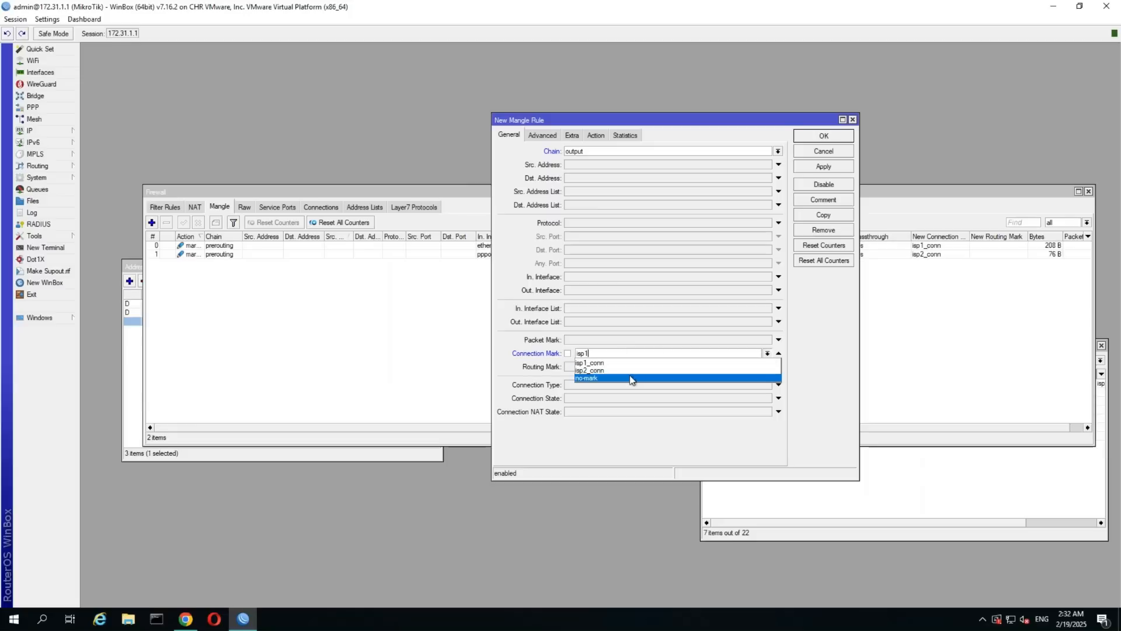
click(608, 366)
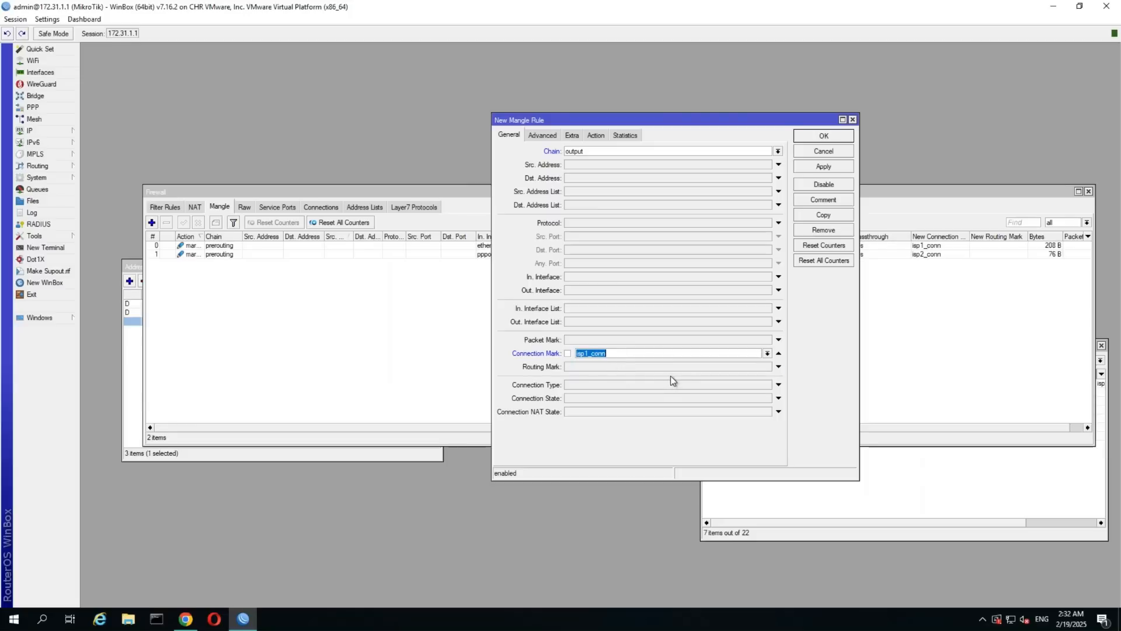
Set the new output rule's action to mark routing with the new routing mark isp1, and save the rule
click(596, 135)
click(590, 153)
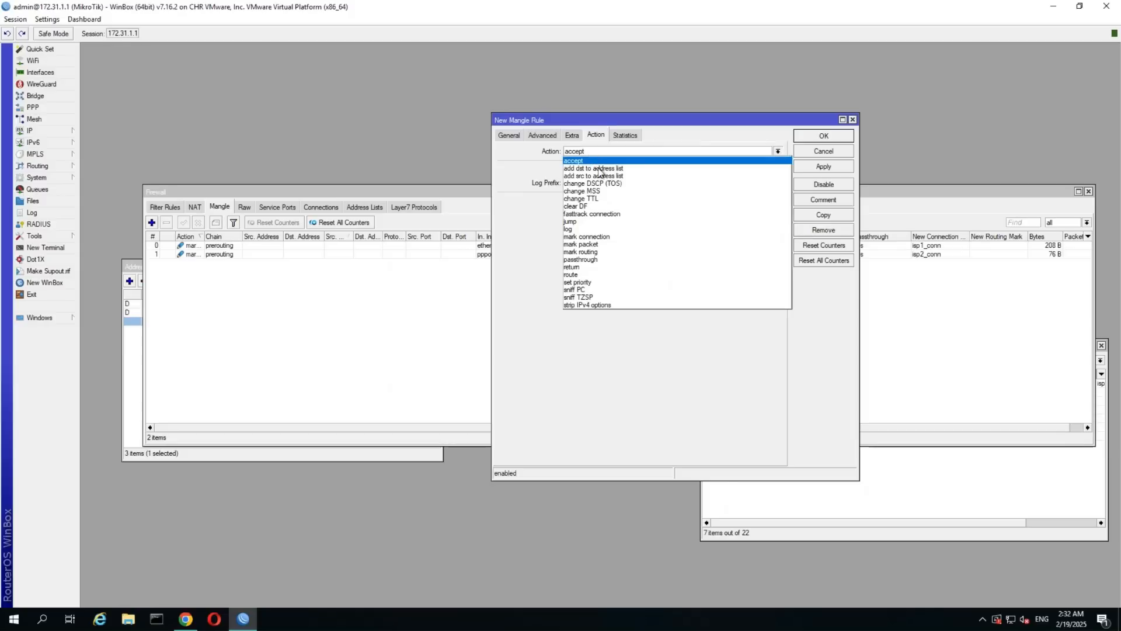
click(597, 252)
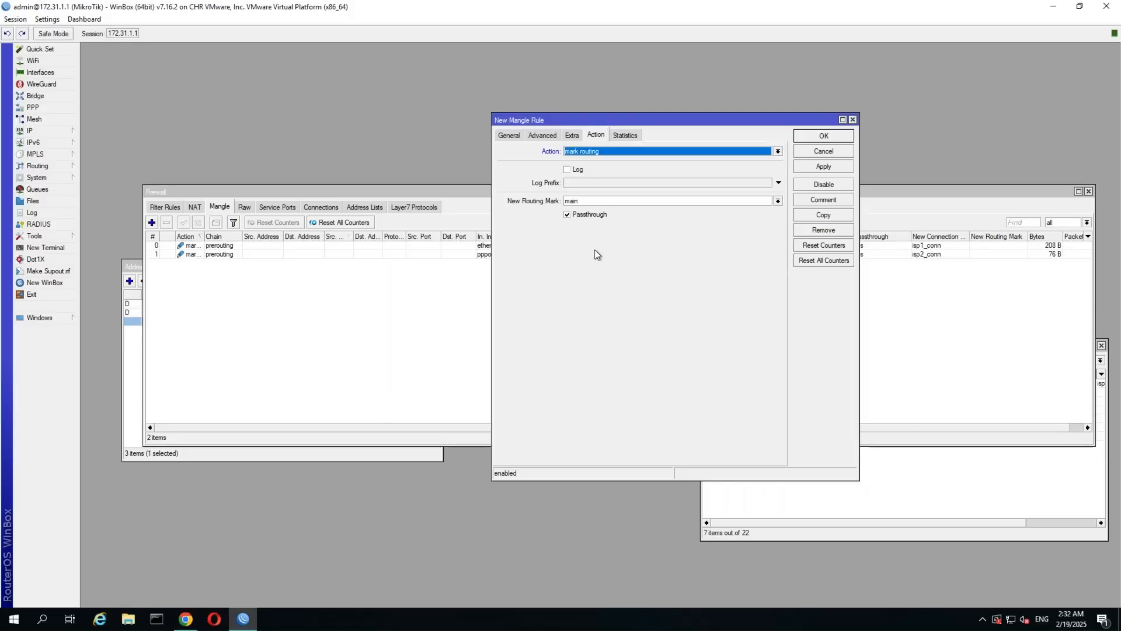
click(597, 202)
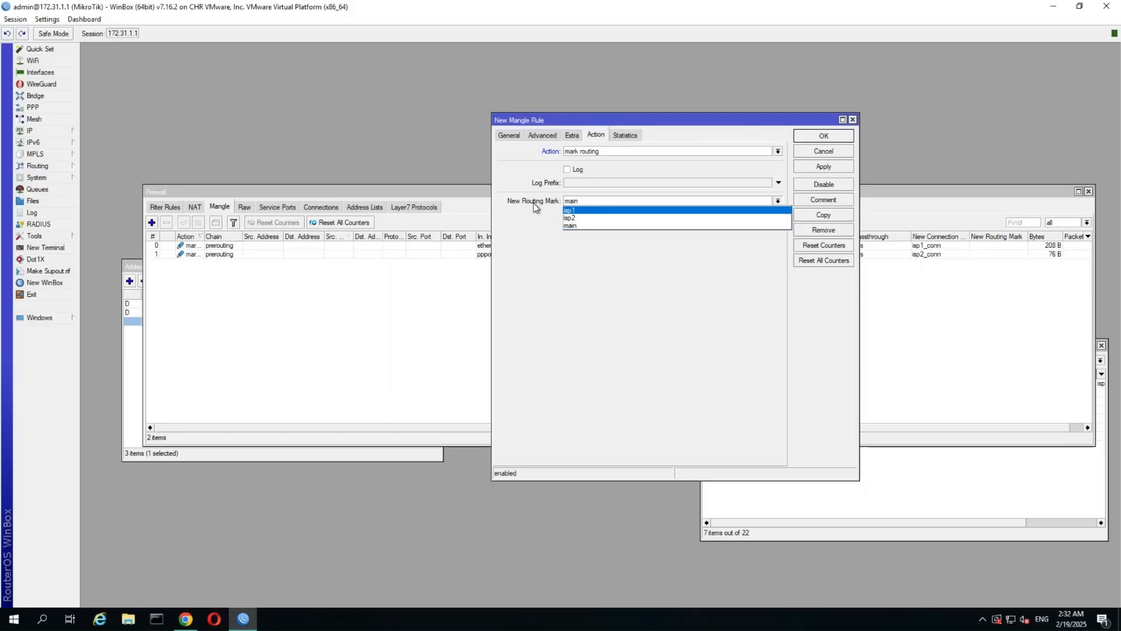
click(588, 211)
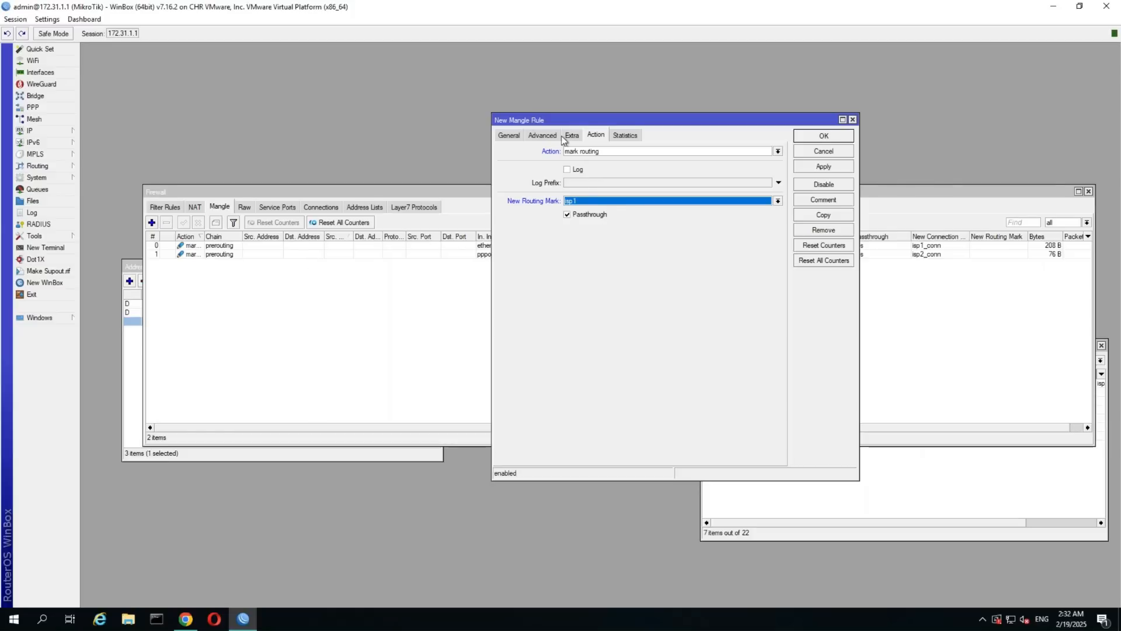
click(508, 135)
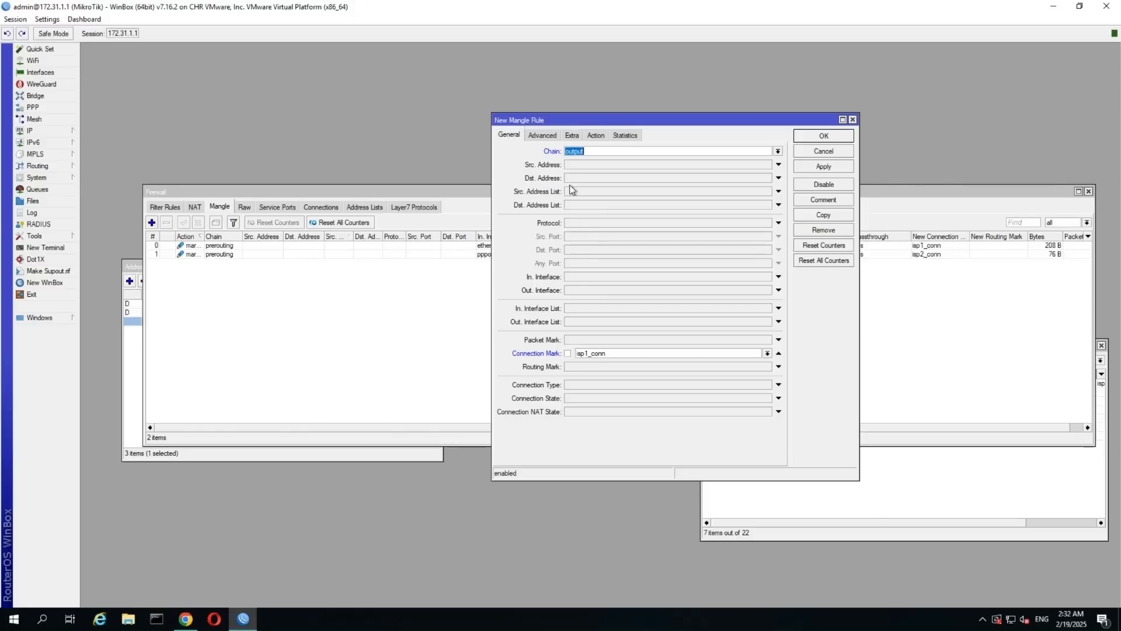
click(823, 136)
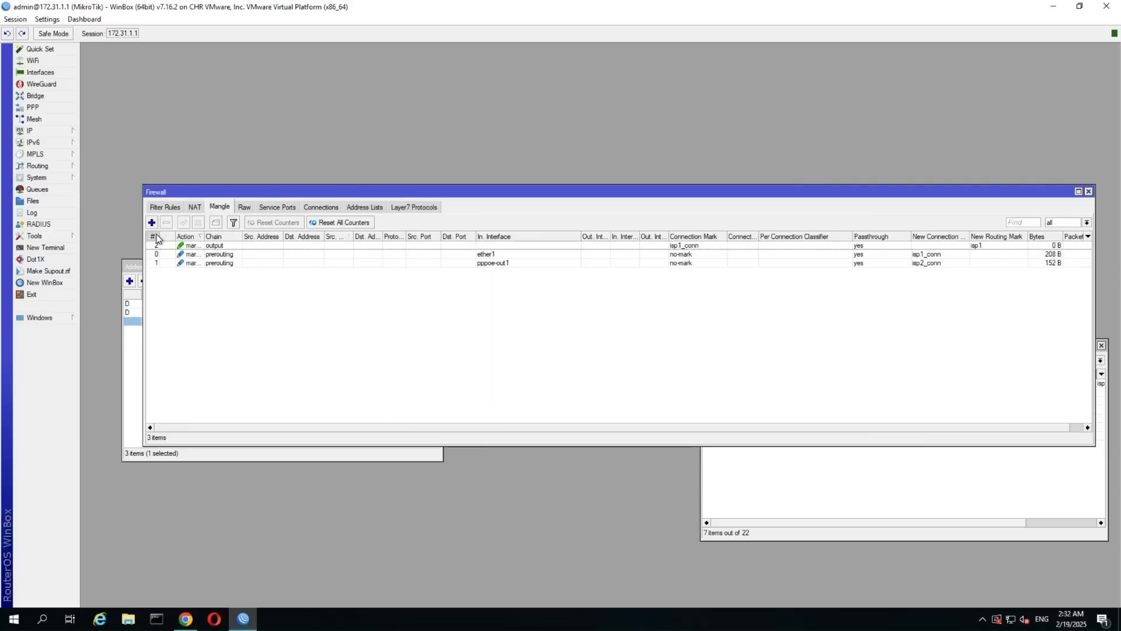
Change the output mangle rule's connection mark to isp2_conn and its new routing mark to isp2, and save it
double_click(202, 262)
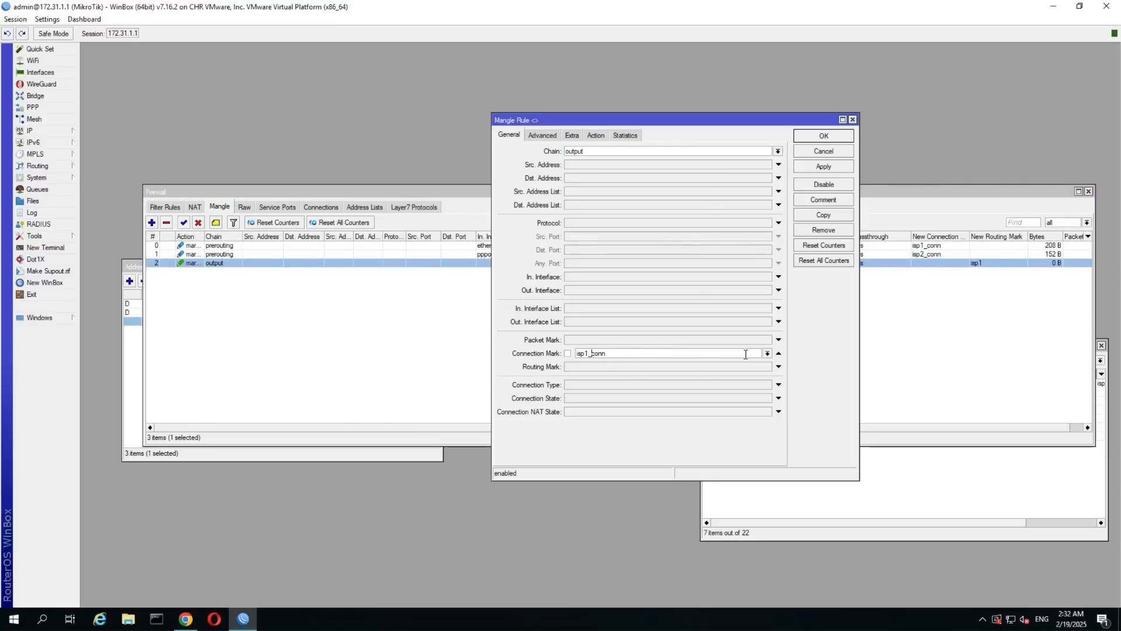
click(767, 353)
click(677, 379)
click(594, 137)
click(778, 200)
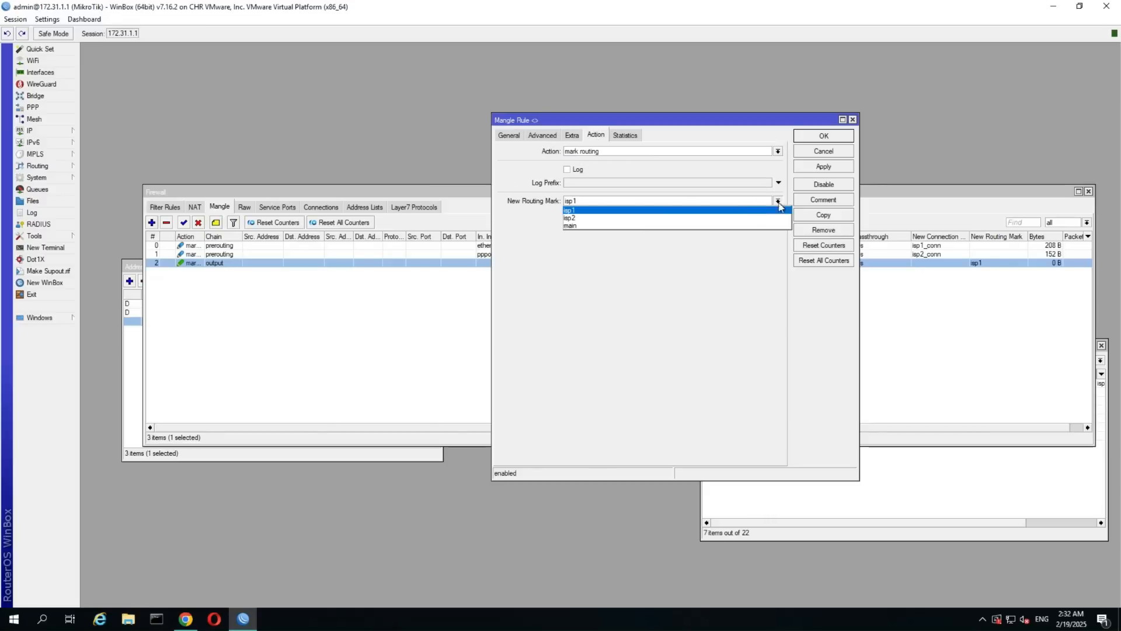
click(627, 218)
click(824, 136)
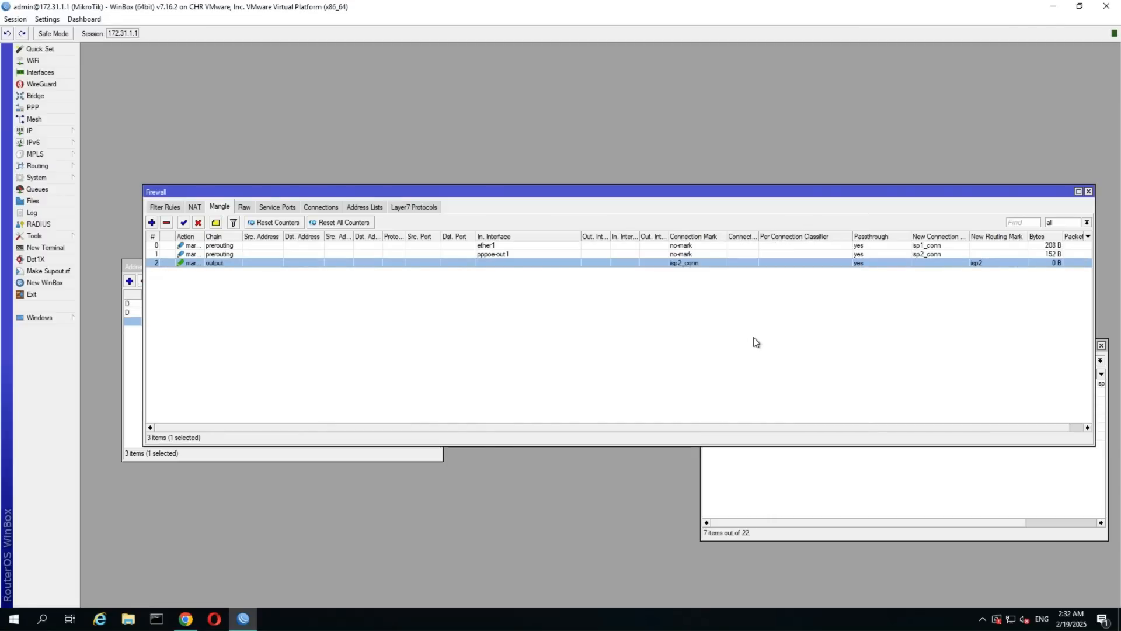
Copy the output mangle rule and set the copy's new routing mark to isp1
click(282, 308)
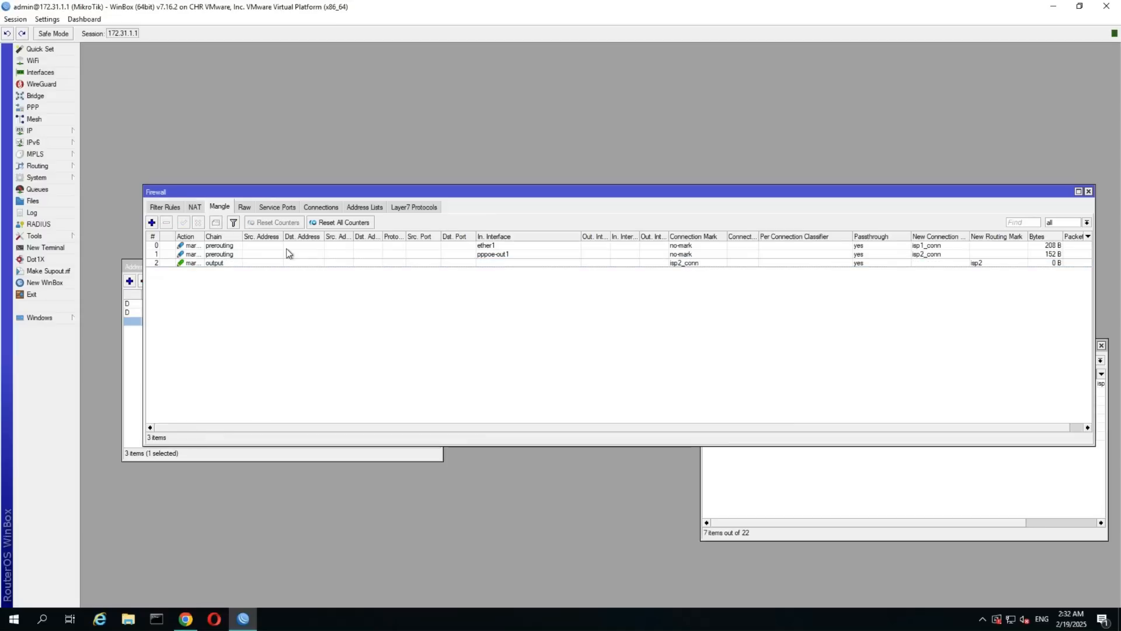
drag(567, 208, 568, 208)
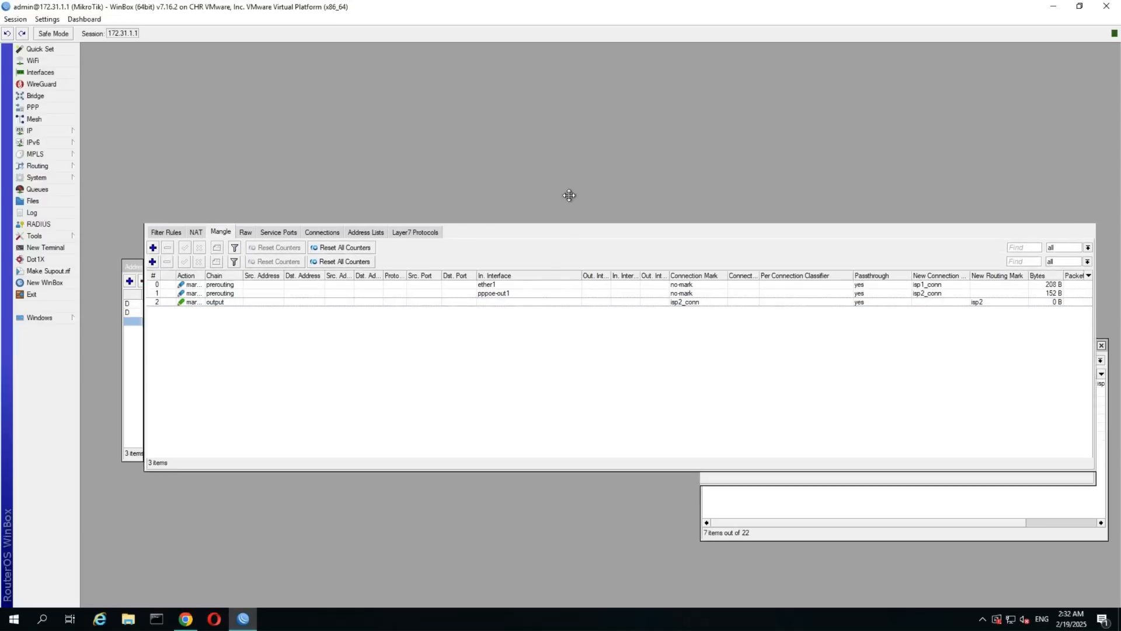
double_click(366, 263)
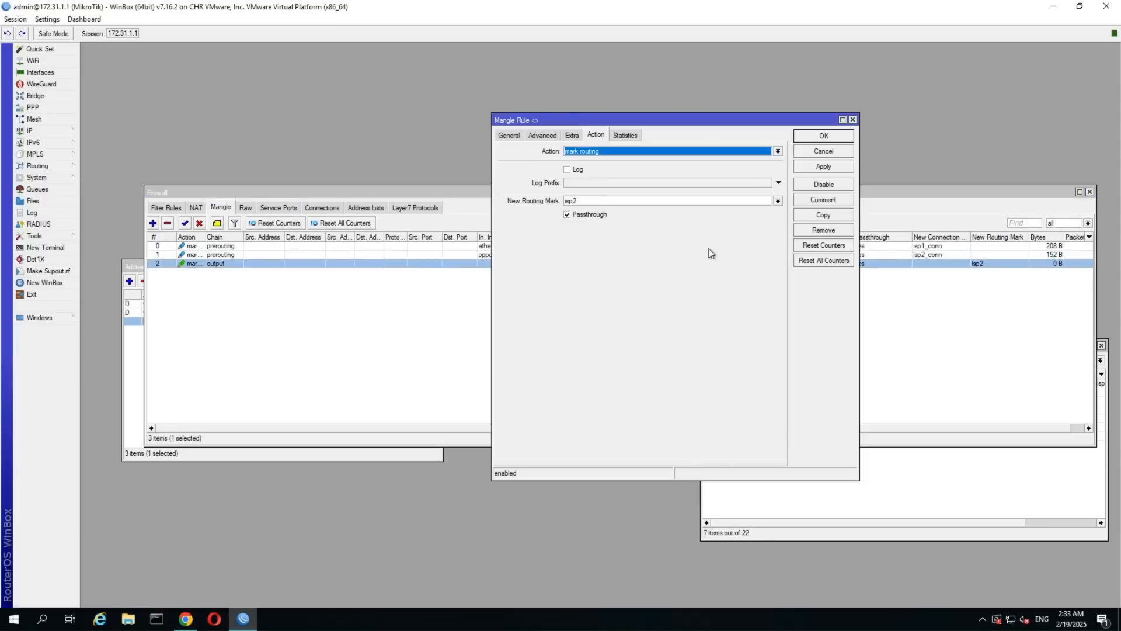
click(823, 215)
click(603, 219)
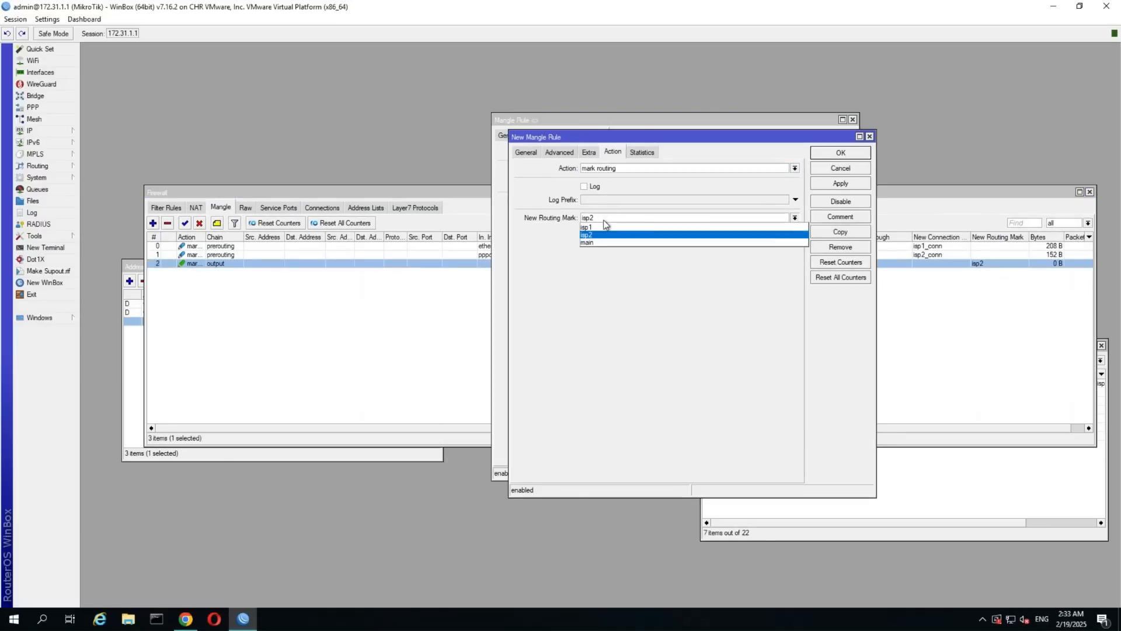
click(602, 234)
click(602, 219)
click(600, 228)
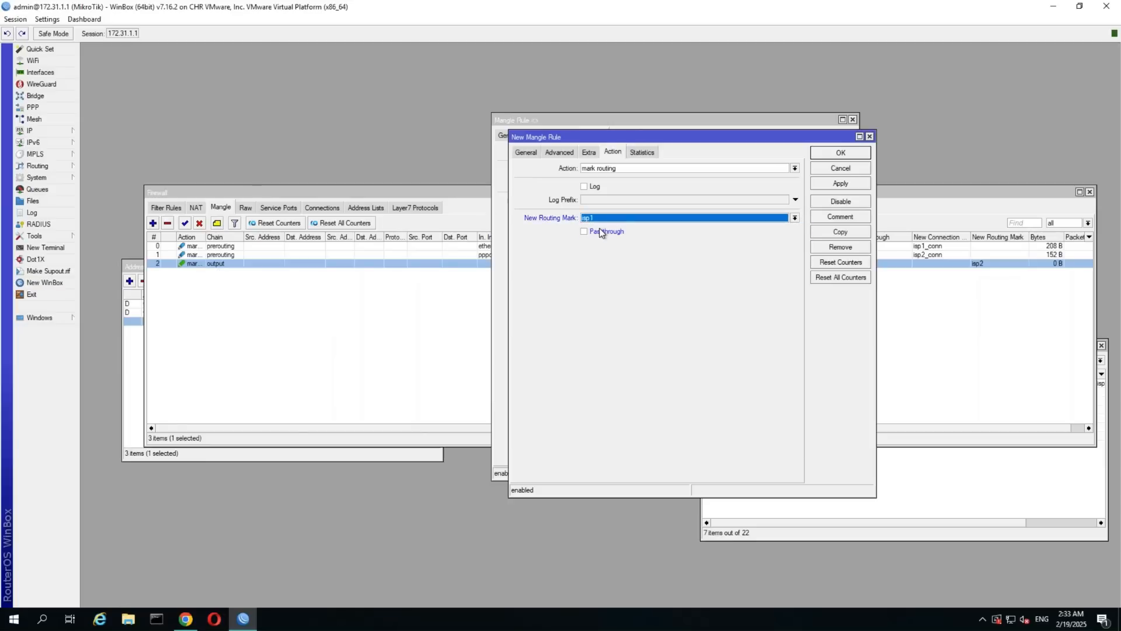
Set the copied output rule's connection mark to isp1_conn, save it, and close the original rule
click(527, 151)
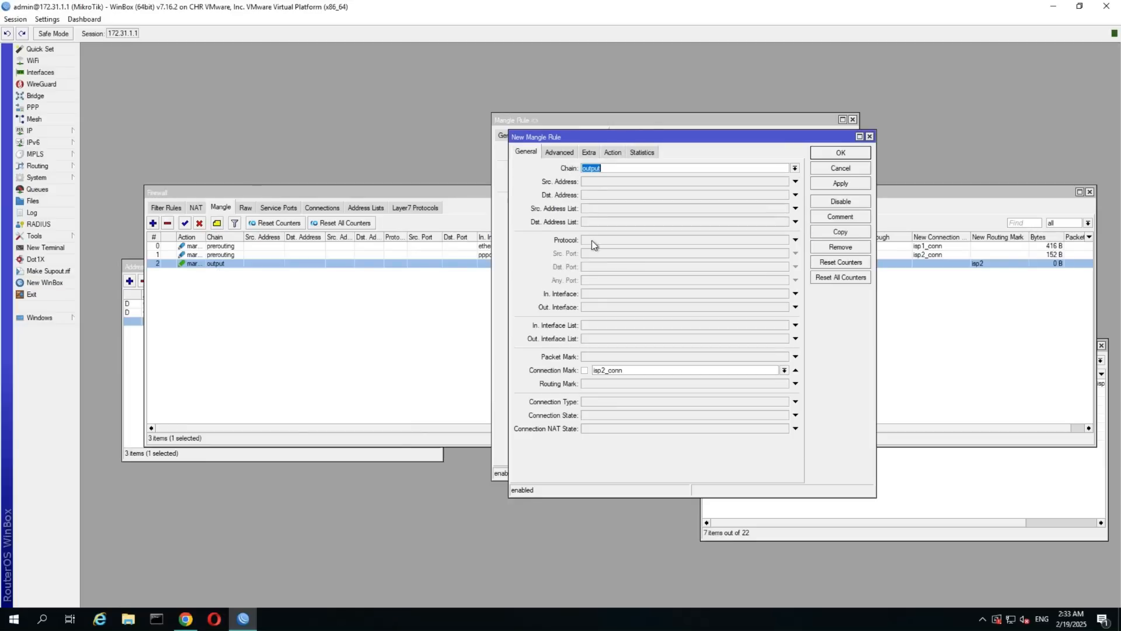
click(648, 372)
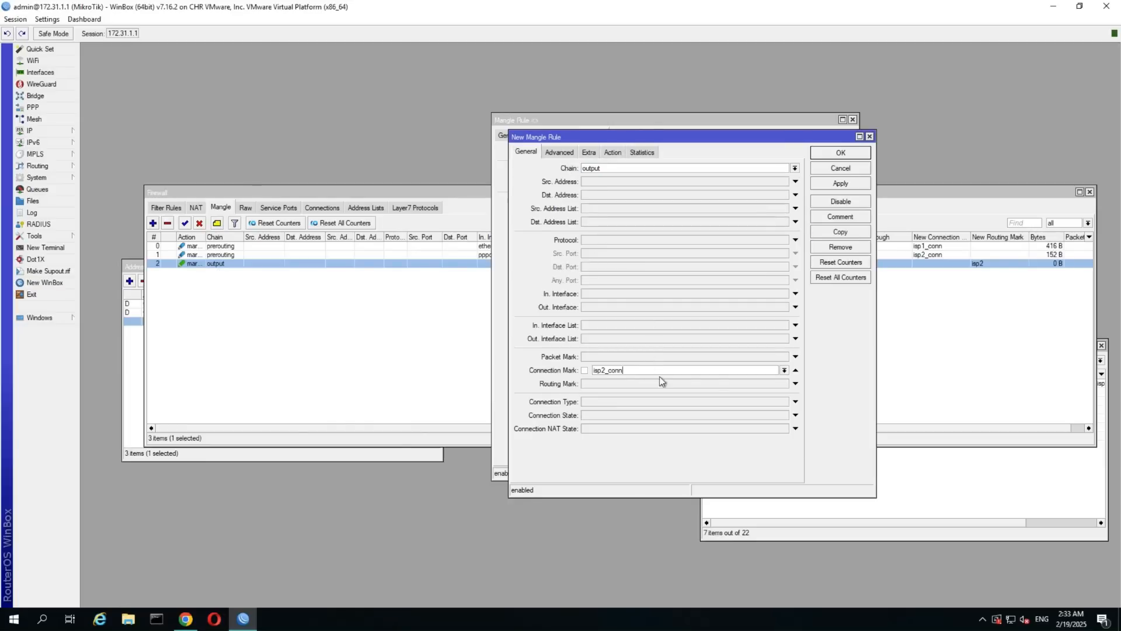
click(605, 371)
key(BackSpace)
click(614, 151)
click(847, 152)
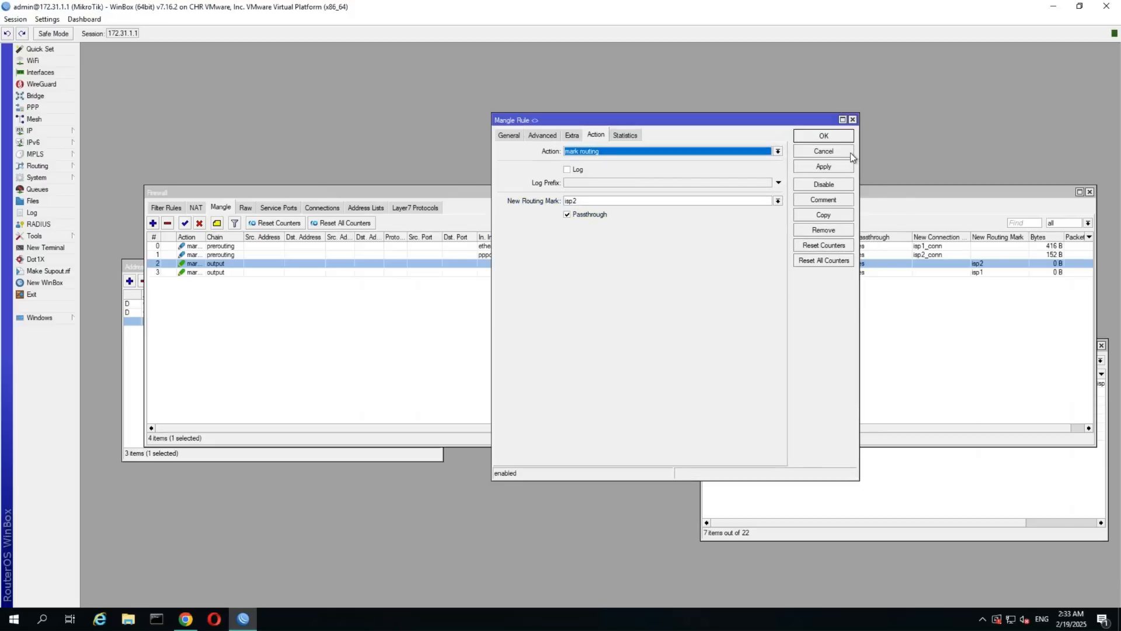
click(839, 135)
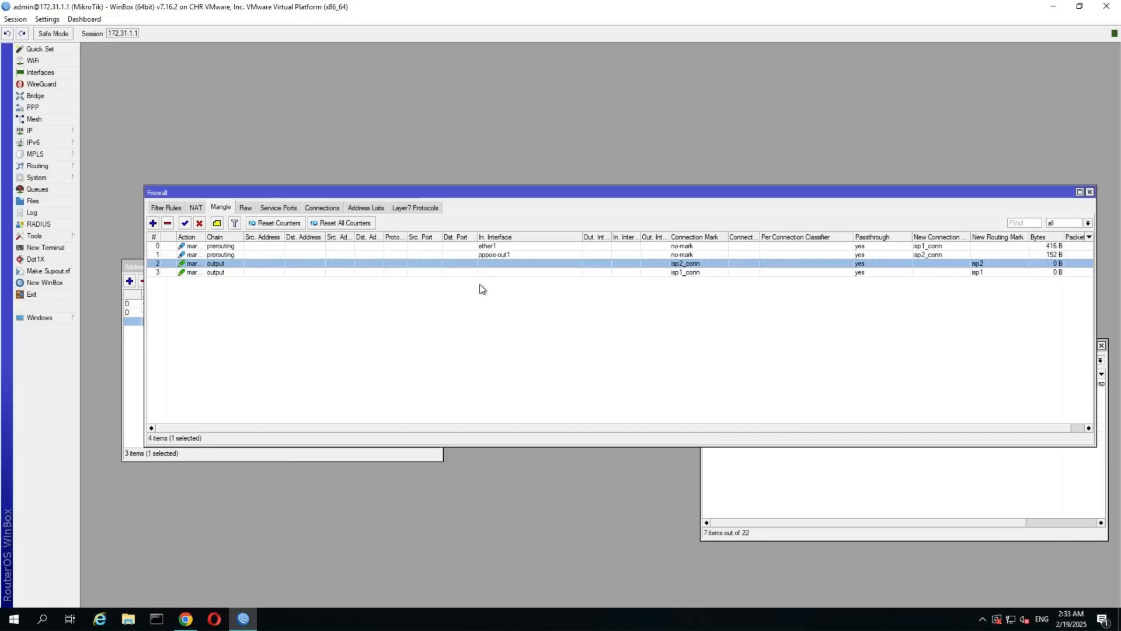
click(501, 331)
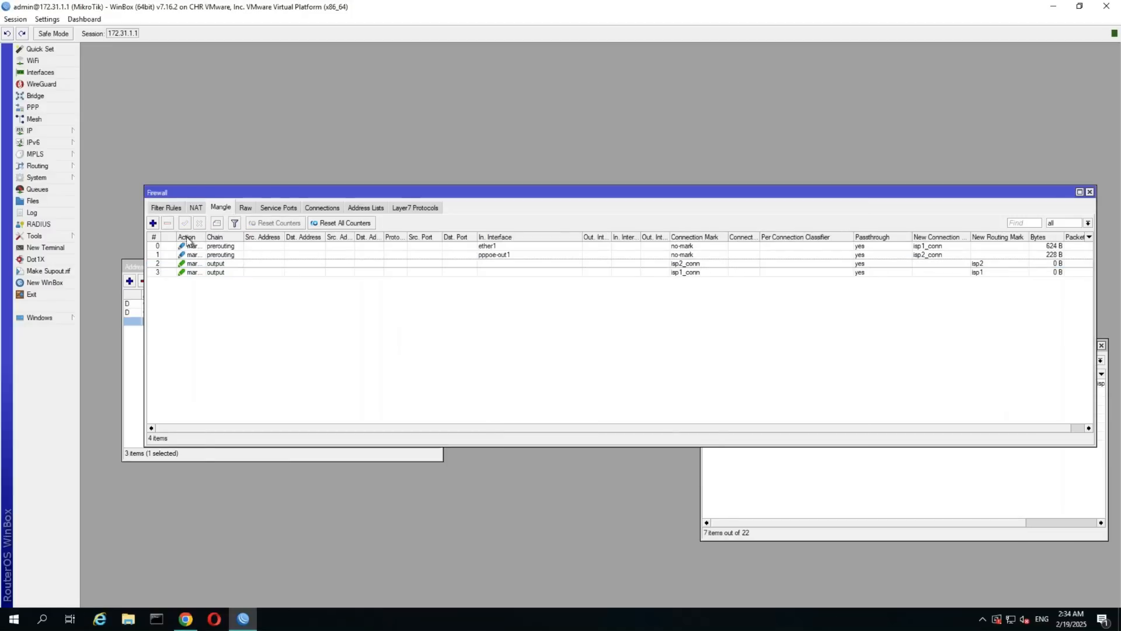
Create a new prerouting mangle rule matching incoming interface USER_01, connection mark no-mark and connection state new
click(153, 222)
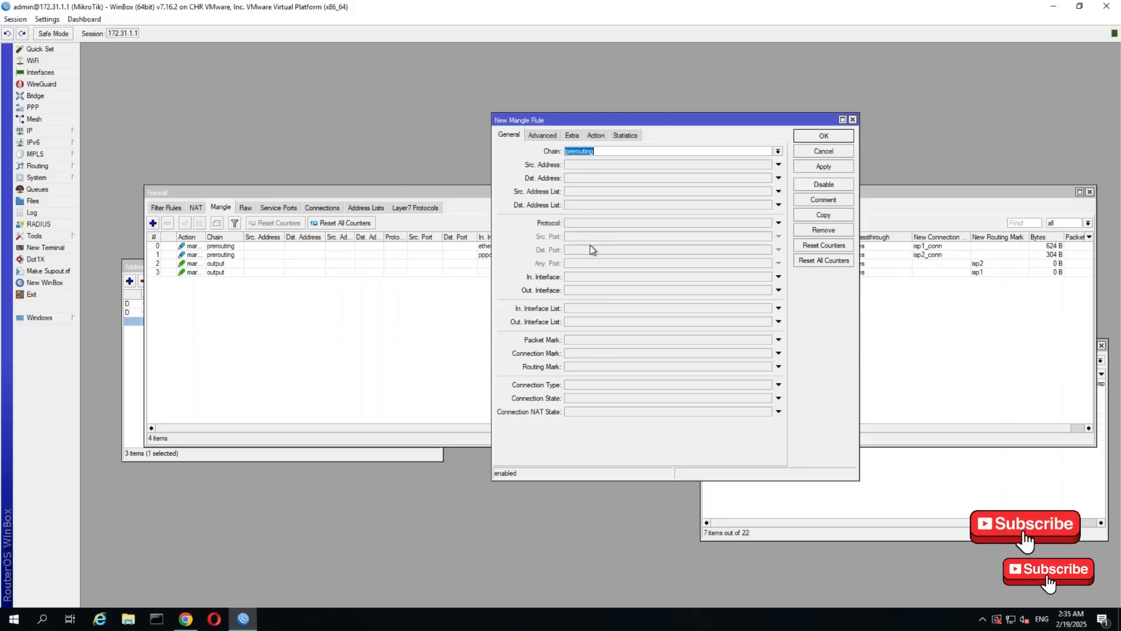
click(584, 276)
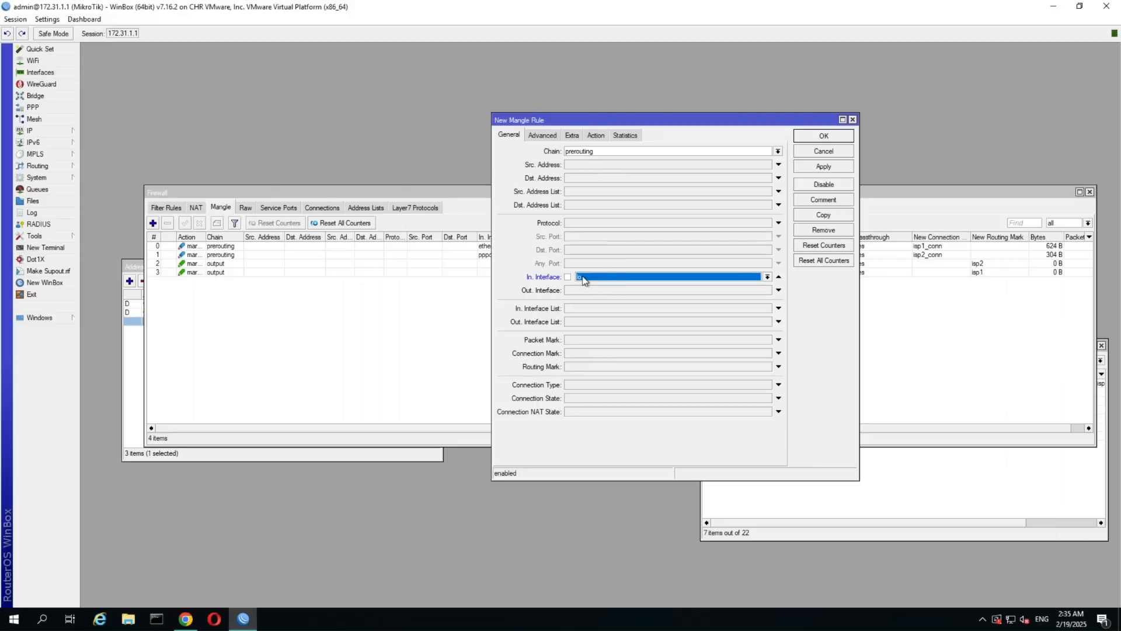
click(767, 277)
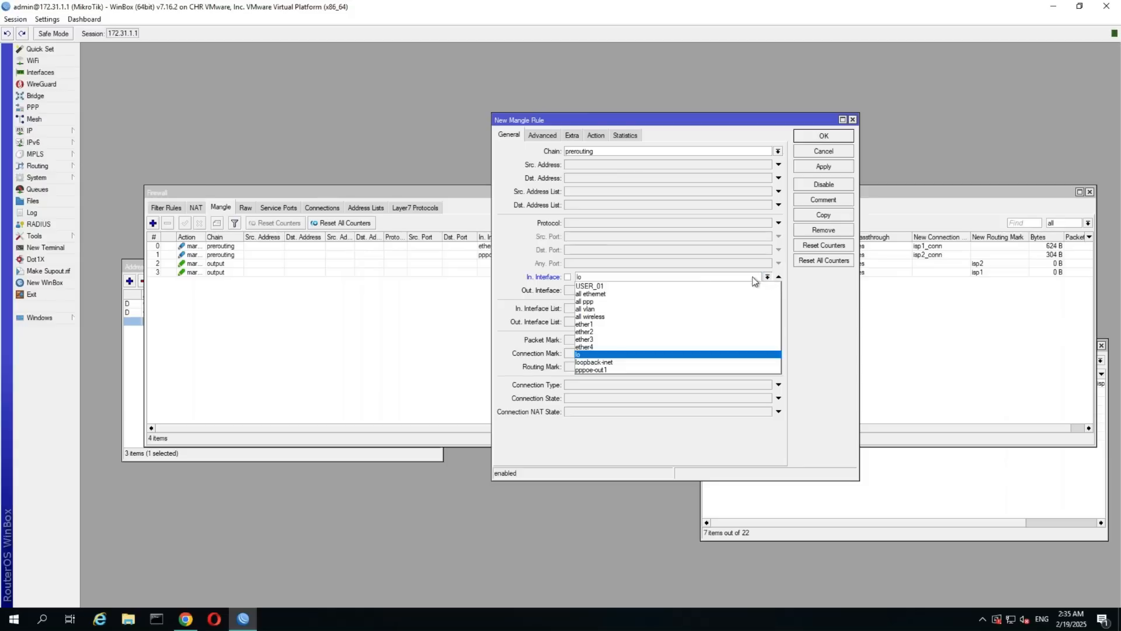
click(598, 287)
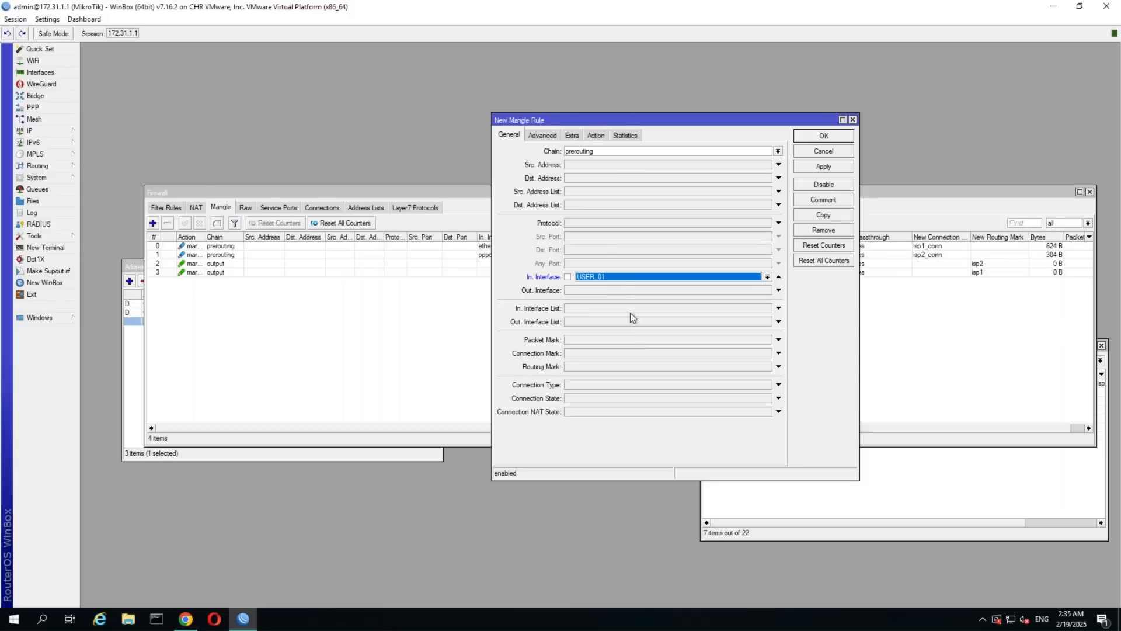
click(594, 353)
click(768, 353)
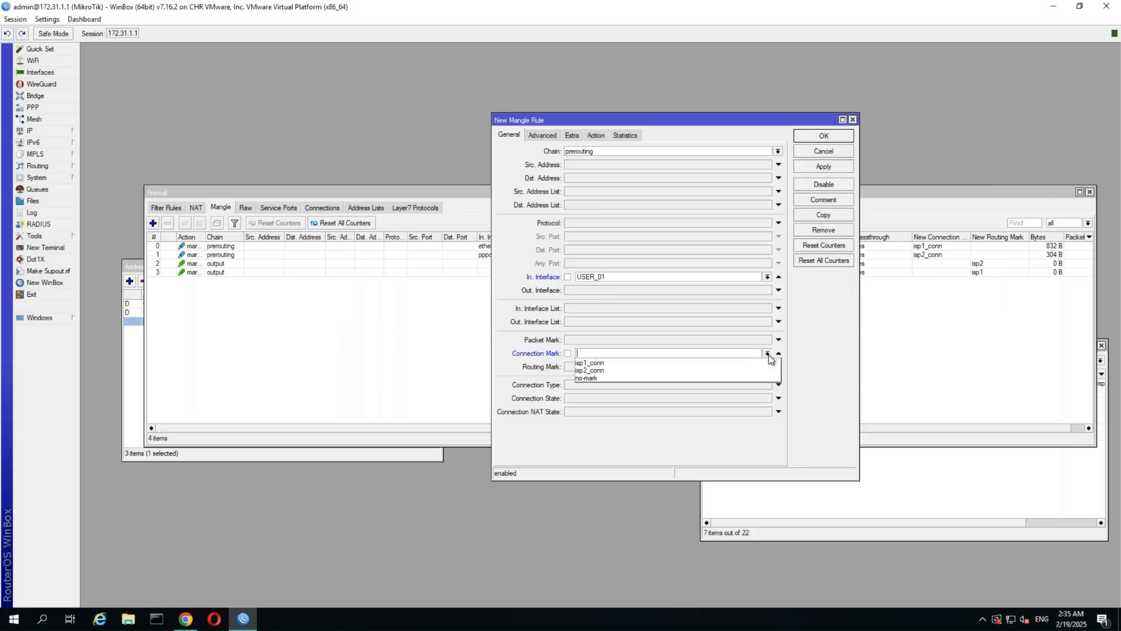
click(649, 378)
click(699, 397)
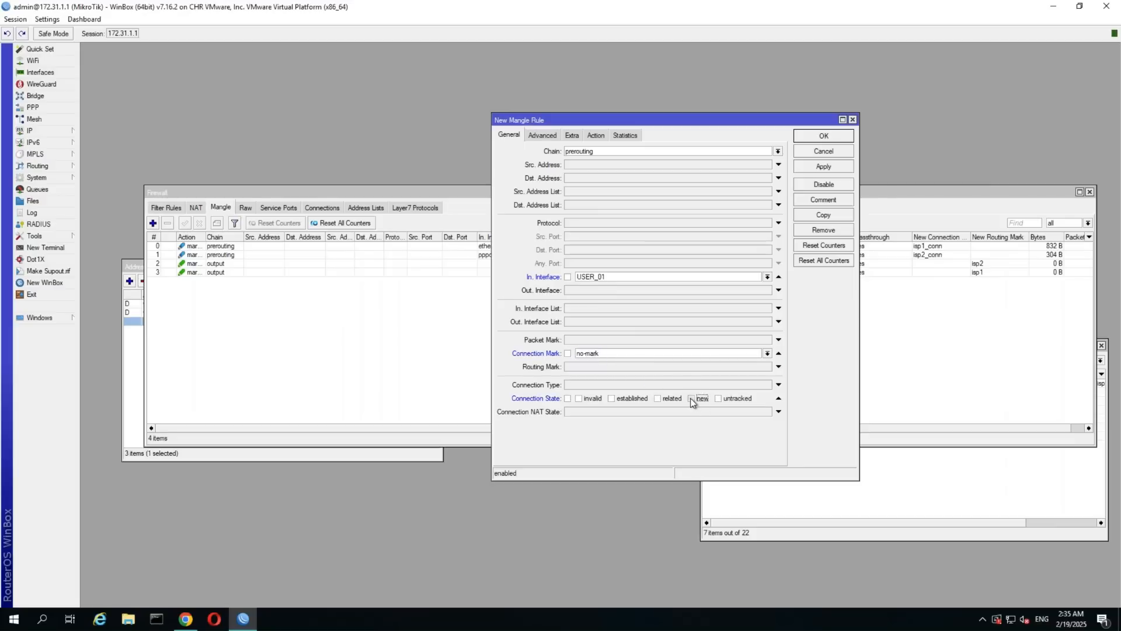
click(695, 399)
Restrict the new prerouting rule to traffic whose destination address type is not local
click(549, 138)
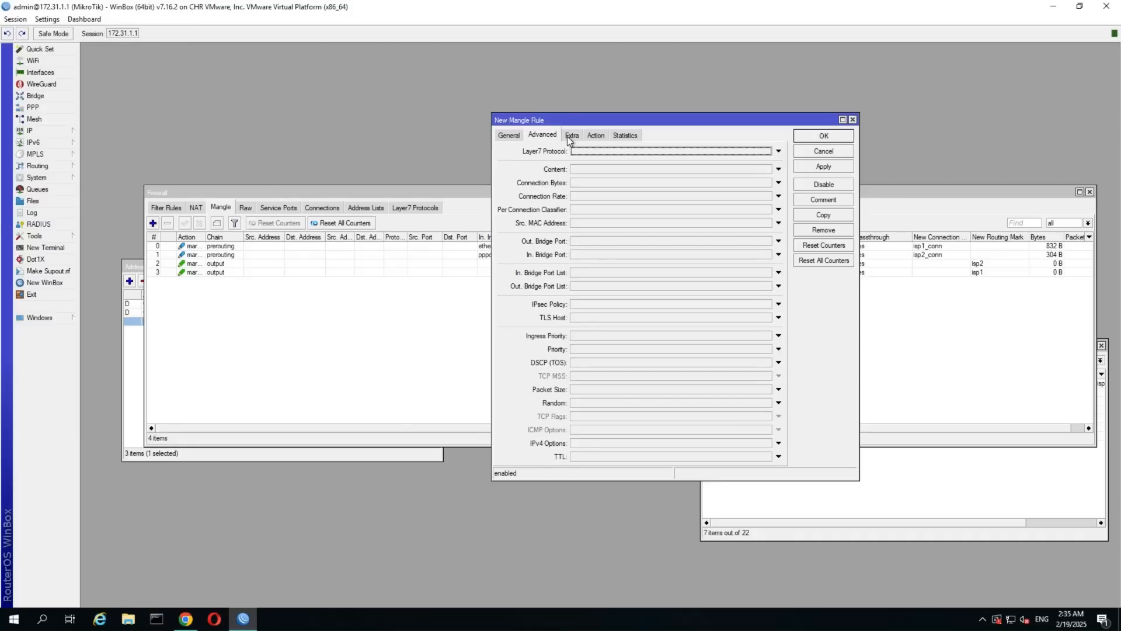
click(570, 138)
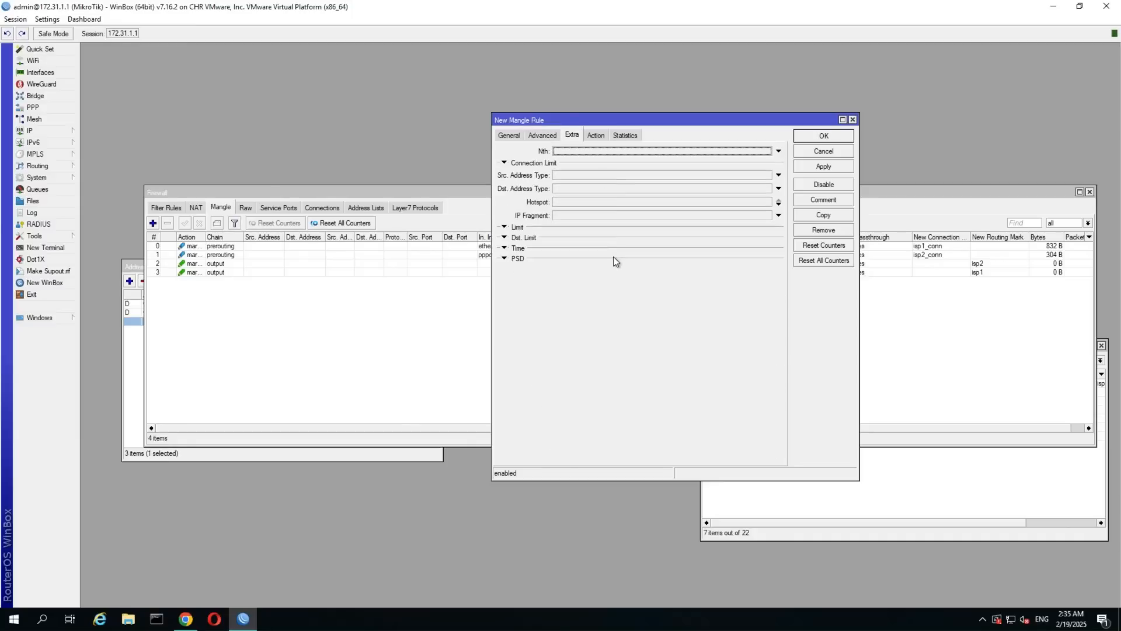
click(566, 188)
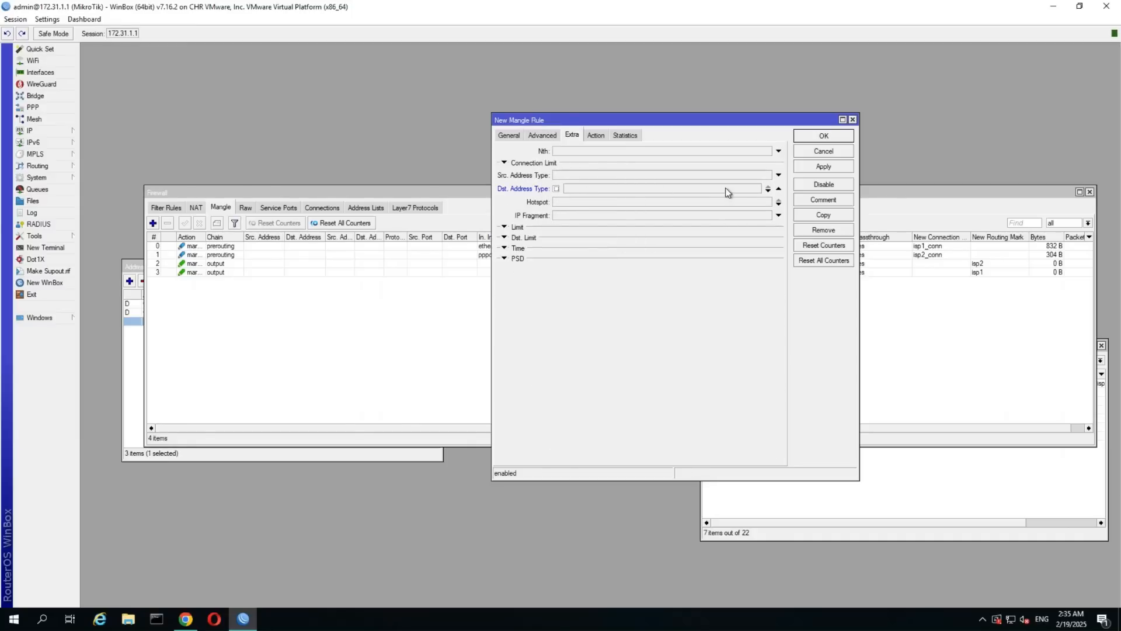
click(767, 188)
click(688, 206)
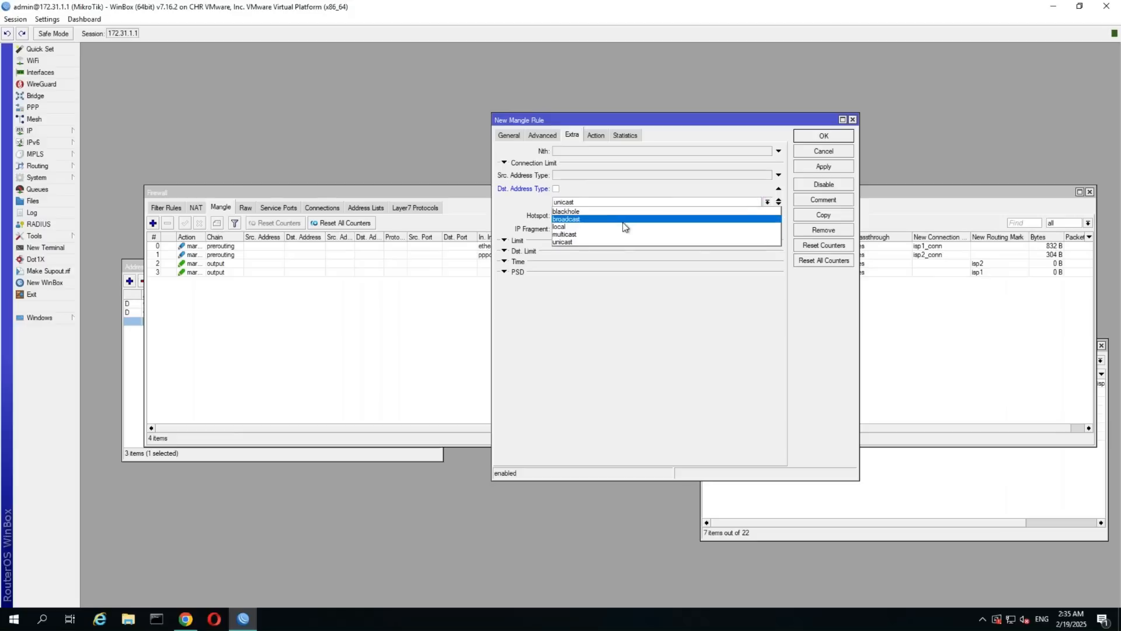
click(619, 227)
click(556, 188)
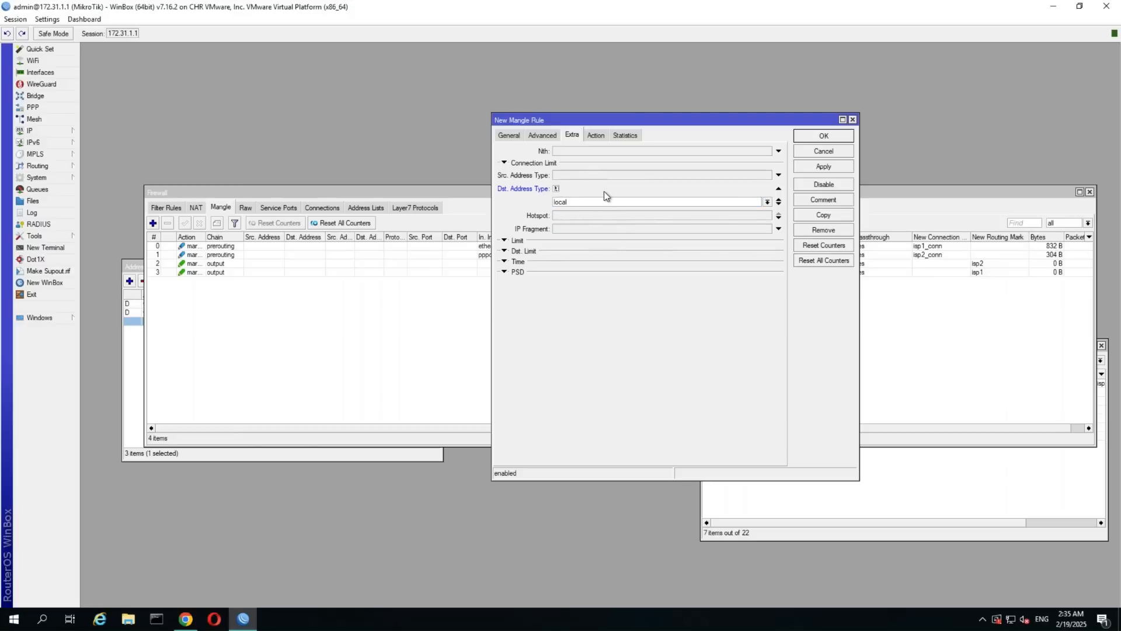
Set the rule's per connection classifier to both addresses and ports with denominator 3 and remainder 0
click(536, 134)
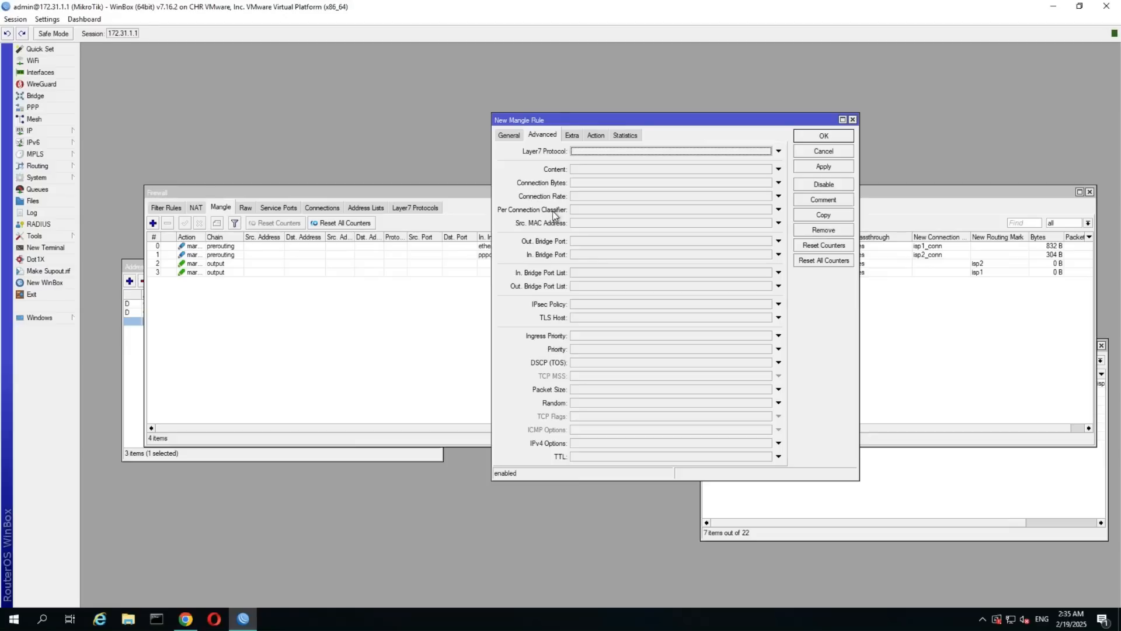
click(609, 208)
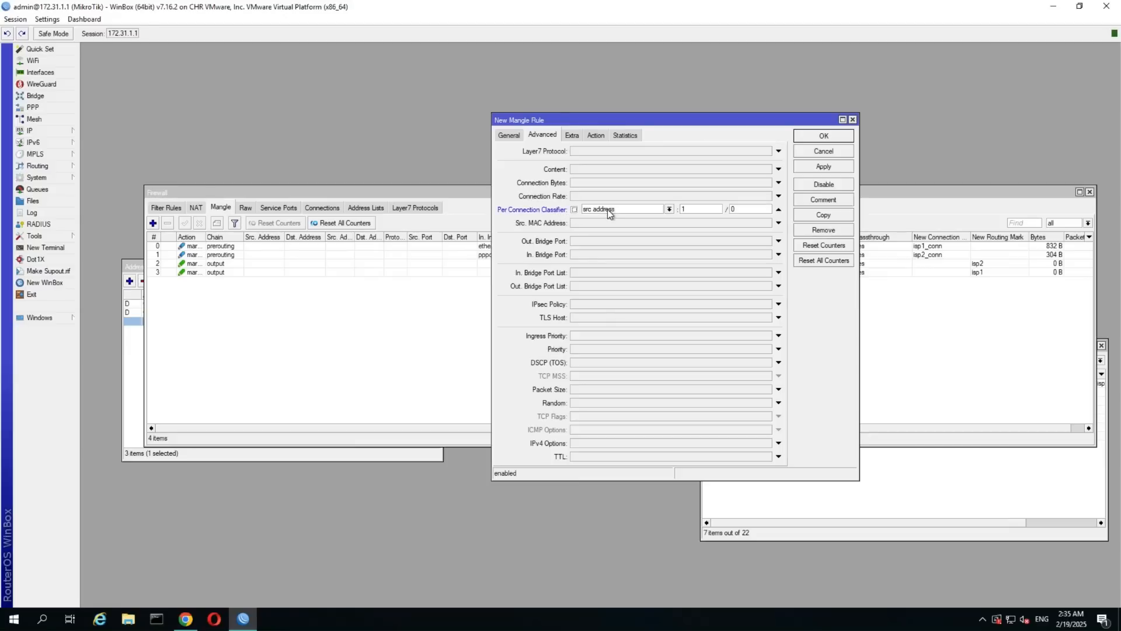
click(669, 209)
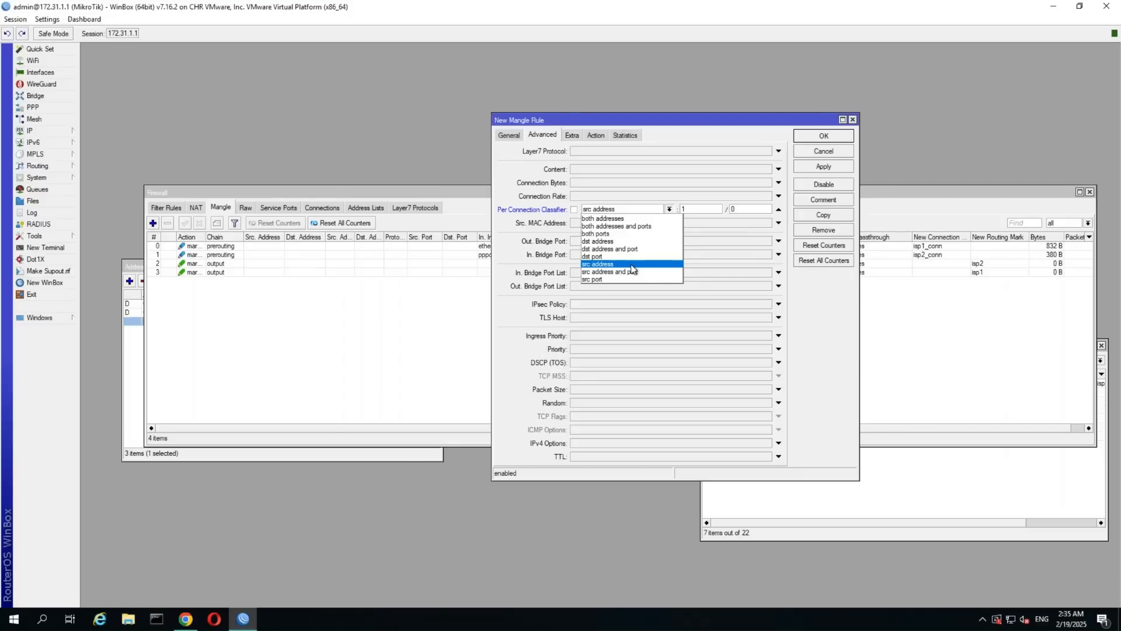
click(620, 233)
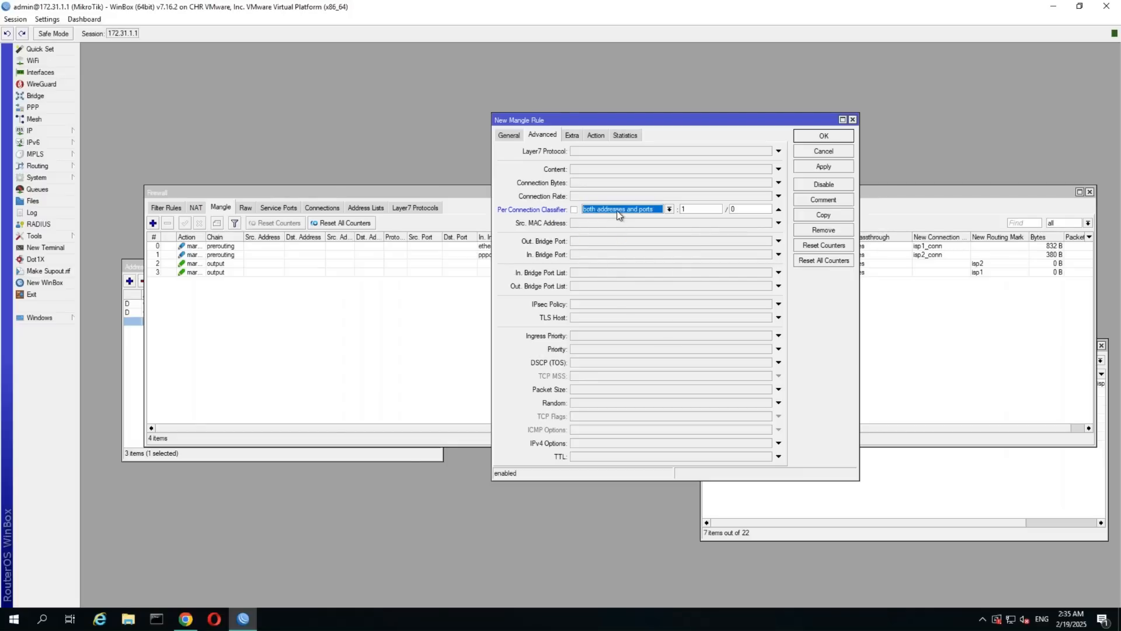
double_click(686, 211)
text(3)
key(Tab)
click(742, 212)
Set the rule's action to mark connection with new connection mark isp1_conn, and apply it
click(593, 135)
click(589, 151)
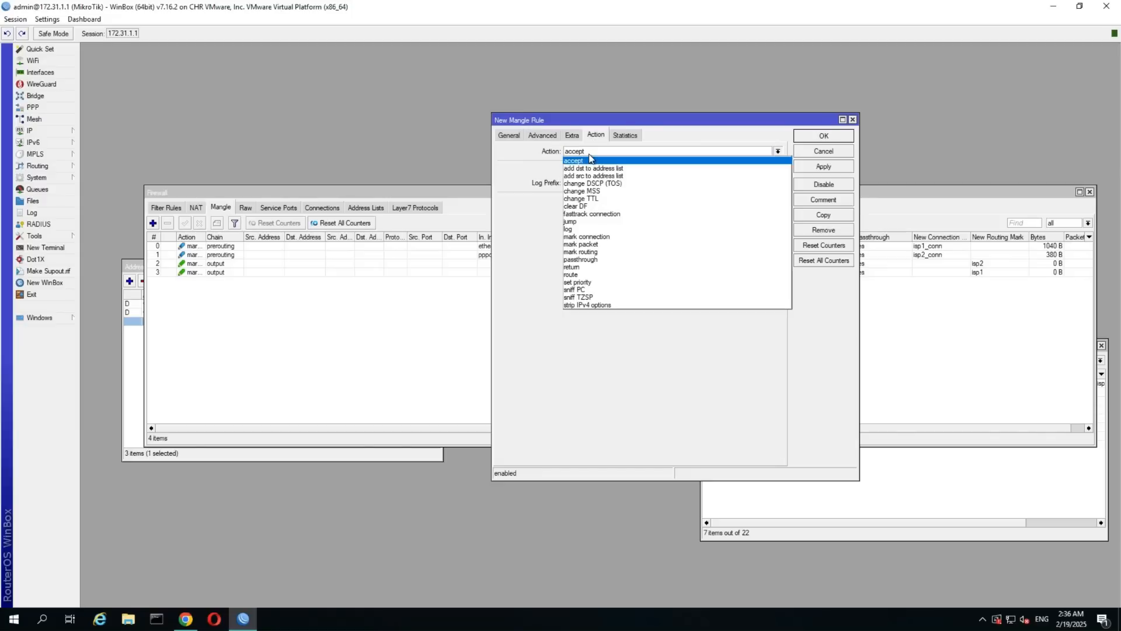
click(595, 237)
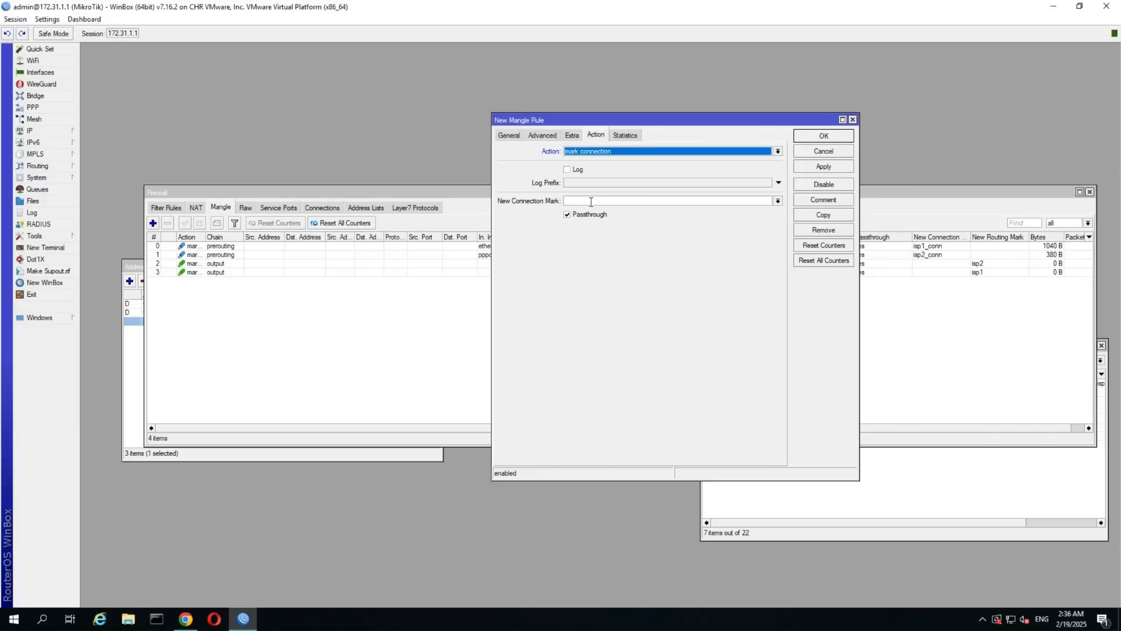
click(589, 202)
click(777, 200)
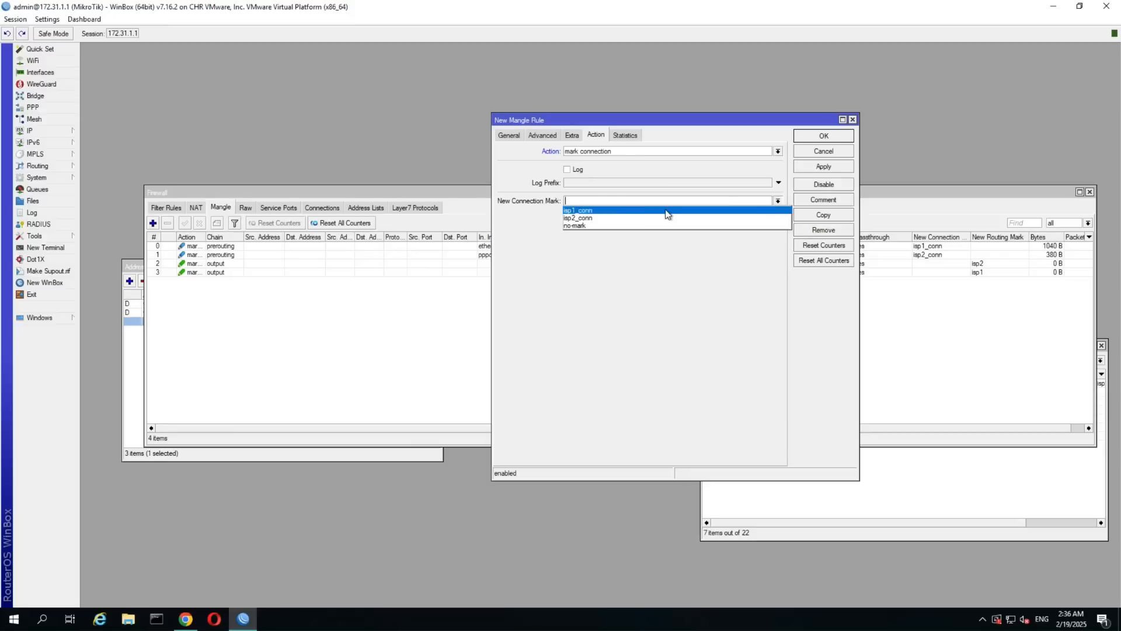
click(648, 211)
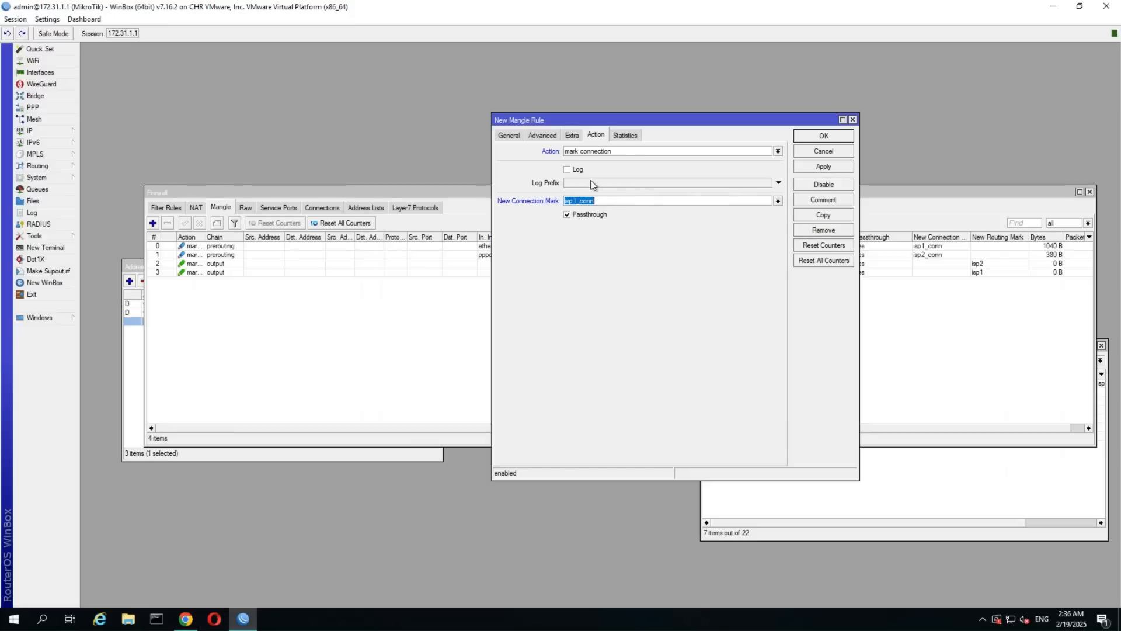
click(807, 170)
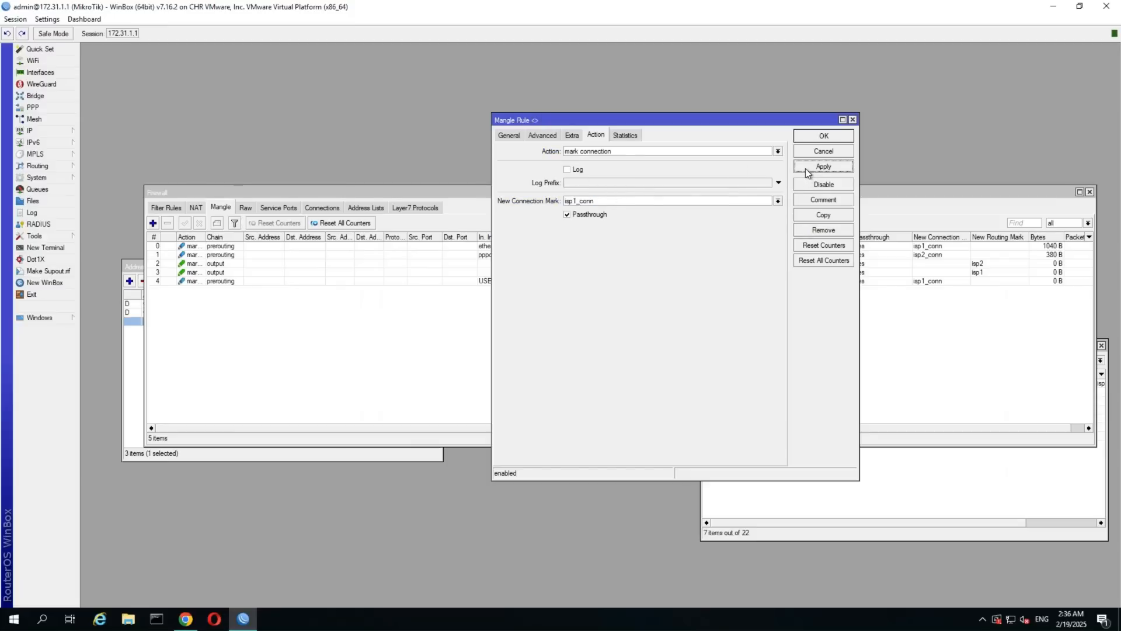
Copy the USER_01 prerouting rule, set the copy's per connection classifier to 3/1, keep isp1_conn as its mark, and save it
click(814, 215)
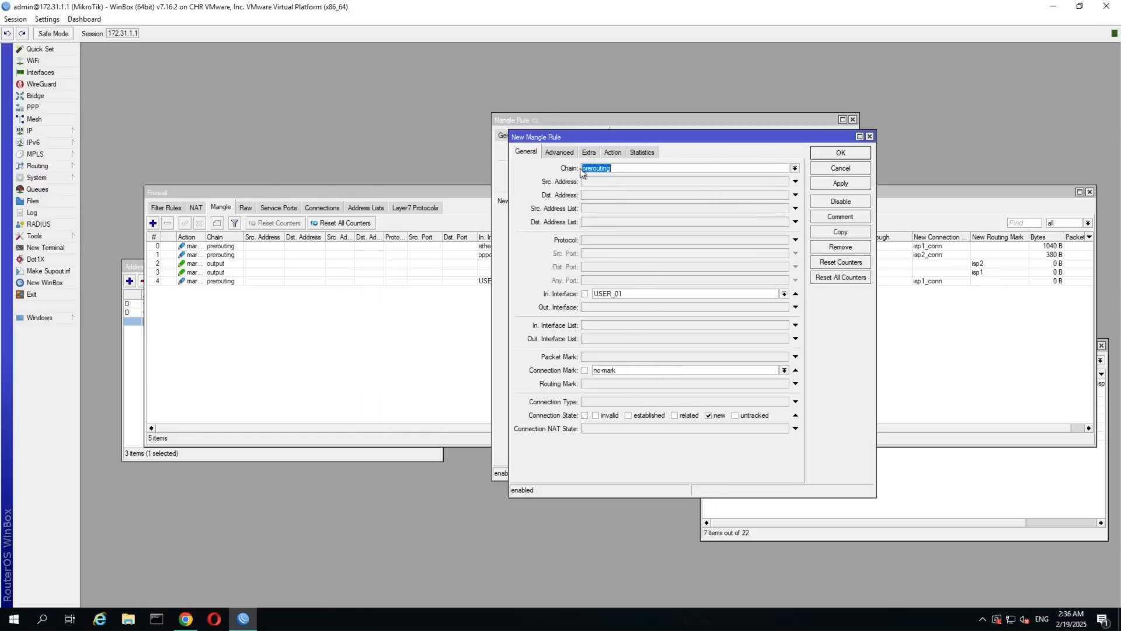
click(567, 152)
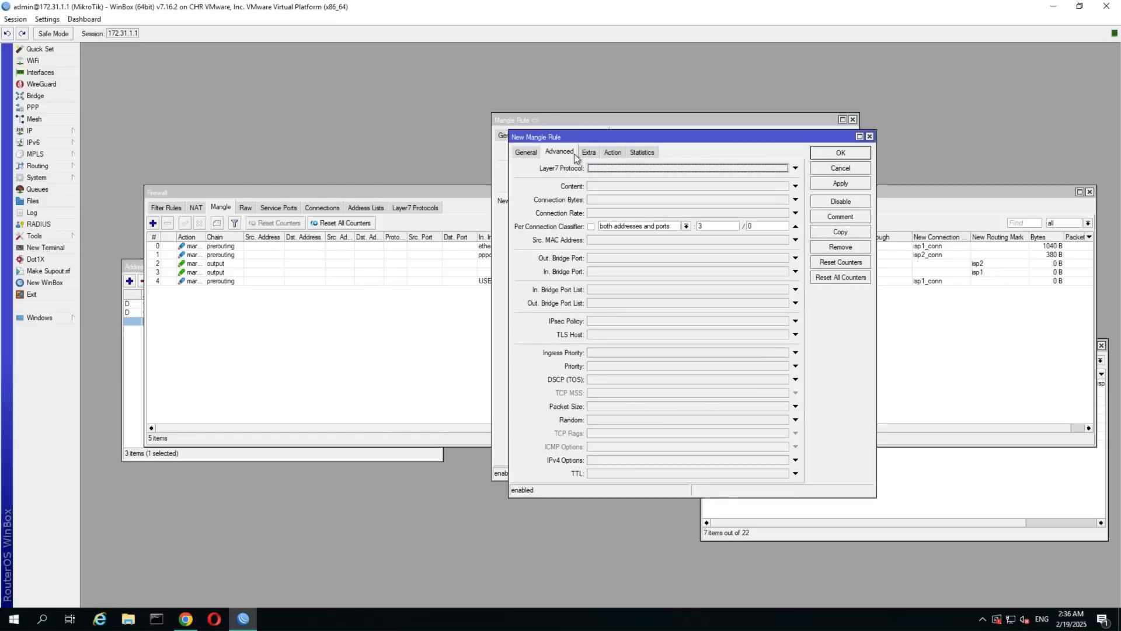
double_click(750, 228)
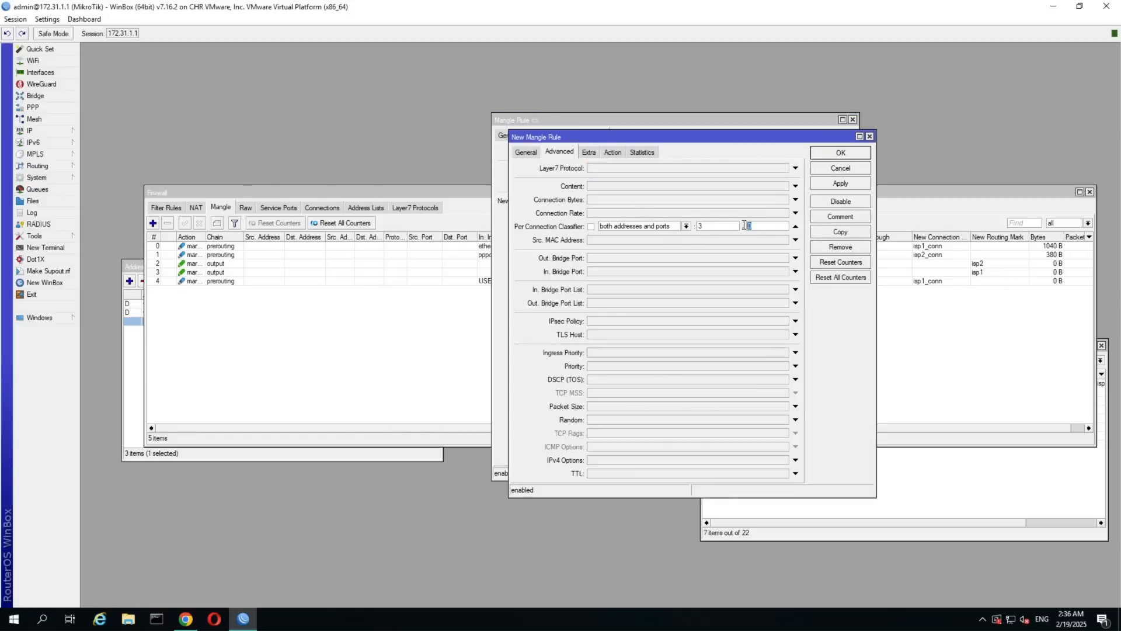
click(613, 153)
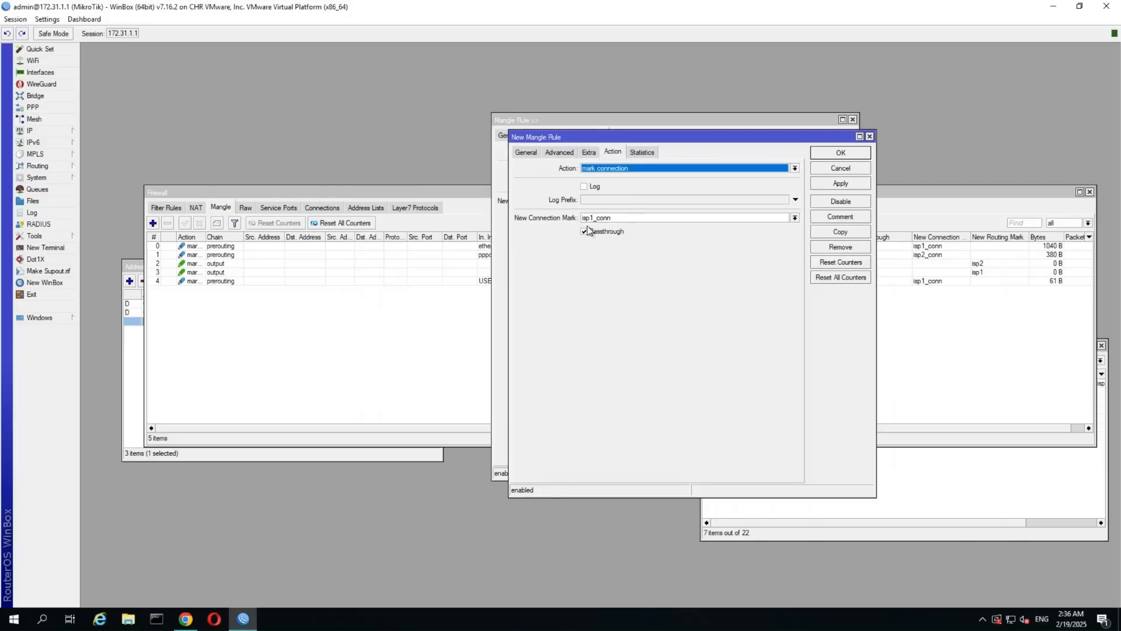
click(818, 156)
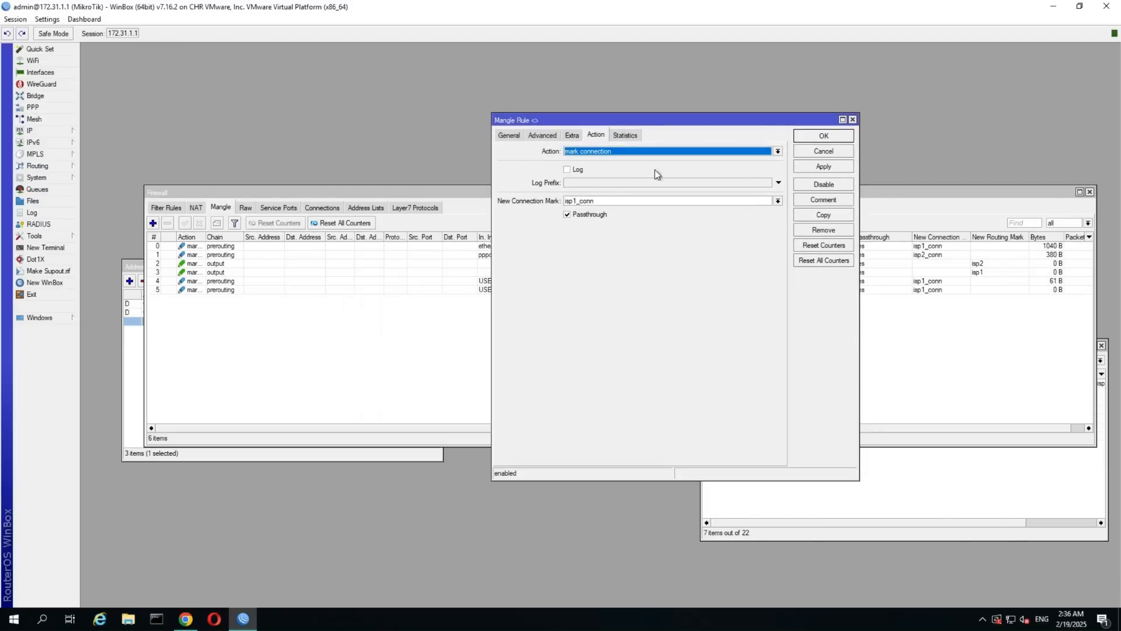
Copy the original USER_01 rule again and set the copy's new connection mark to isp2_conn
click(824, 217)
click(526, 152)
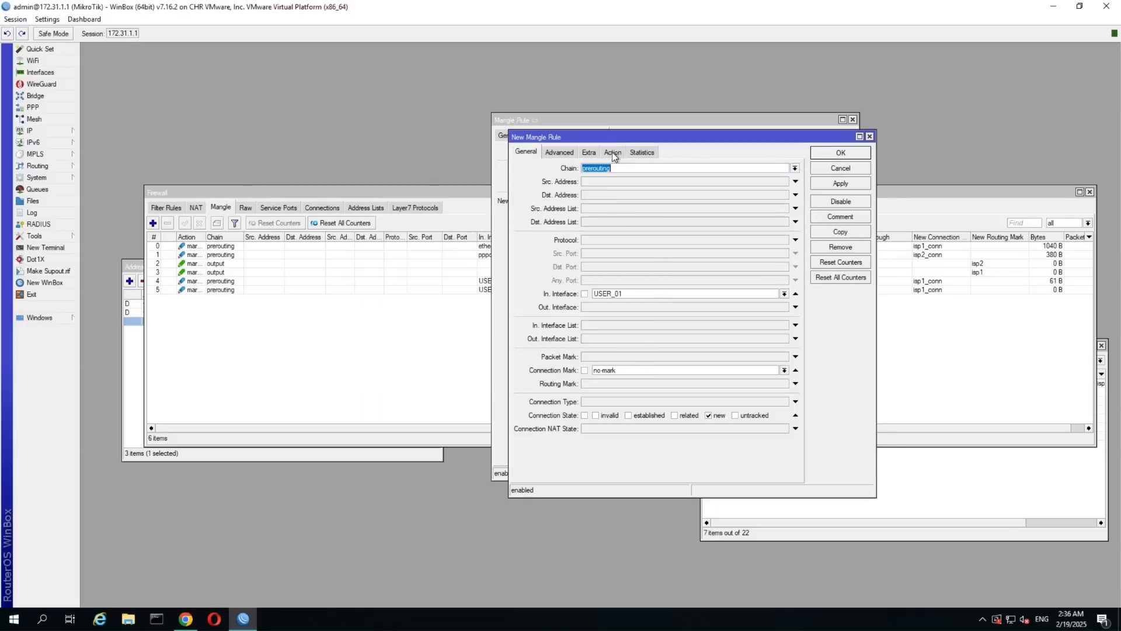
click(589, 153)
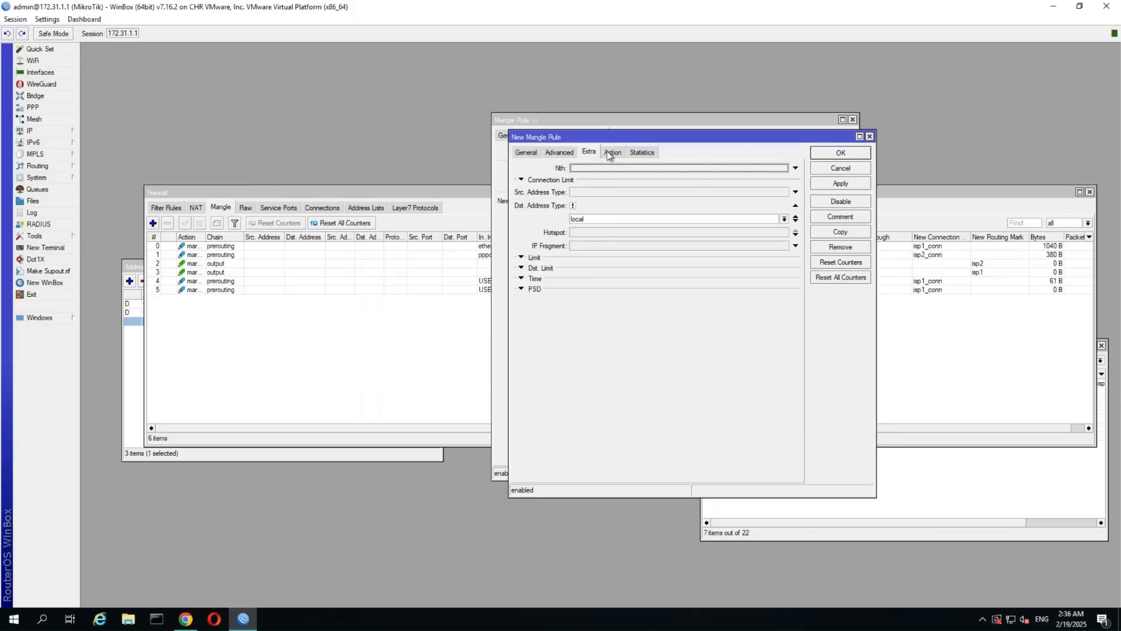
click(611, 152)
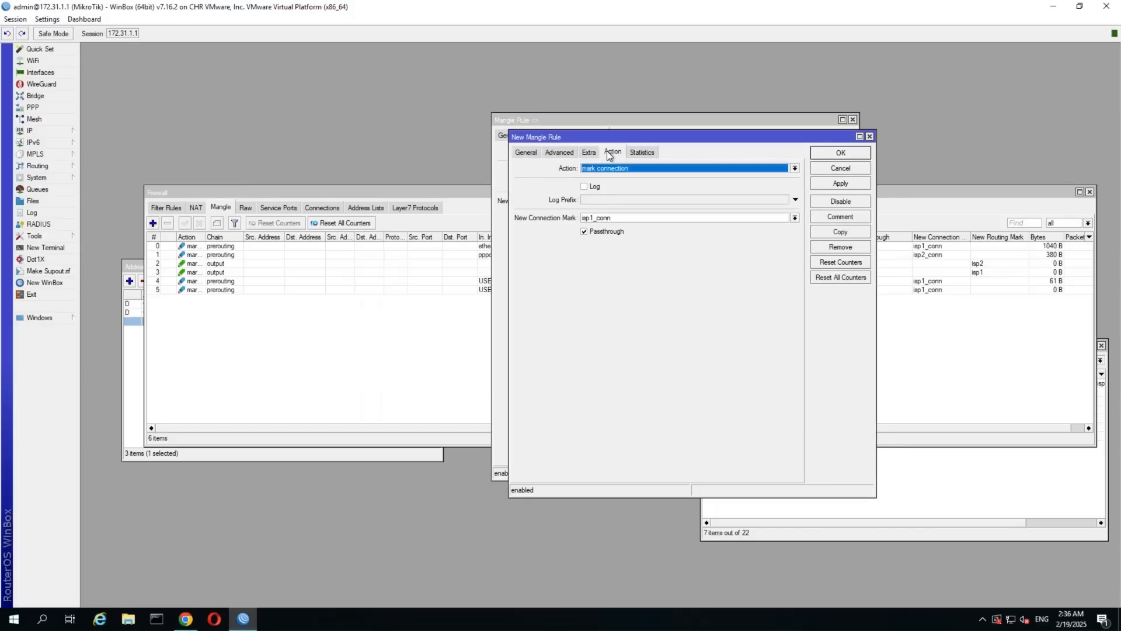
click(593, 219)
key(BackSpace)
text(2)
Set the copied rule's per connection classifier to 3/2, save it, and close the original rule
click(563, 153)
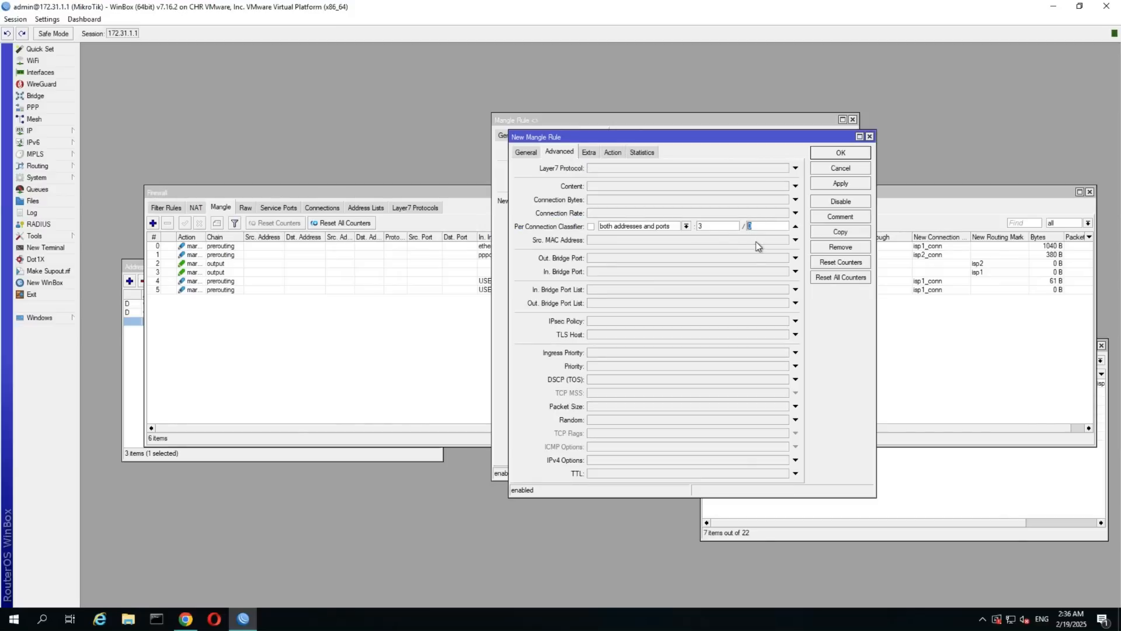
text(2)
click(838, 154)
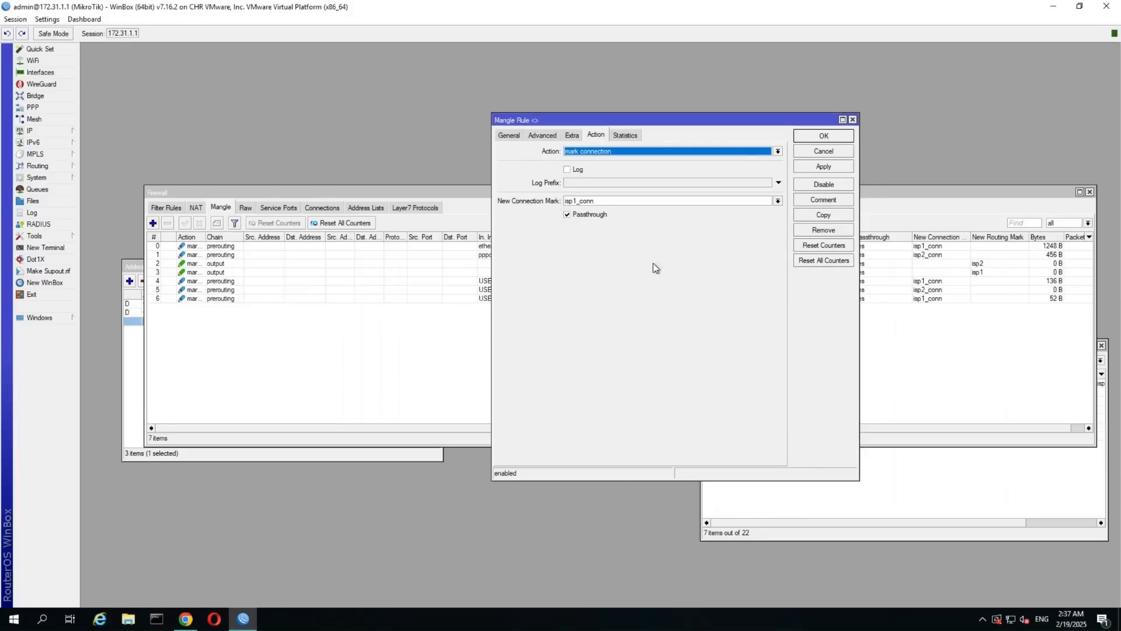
click(828, 135)
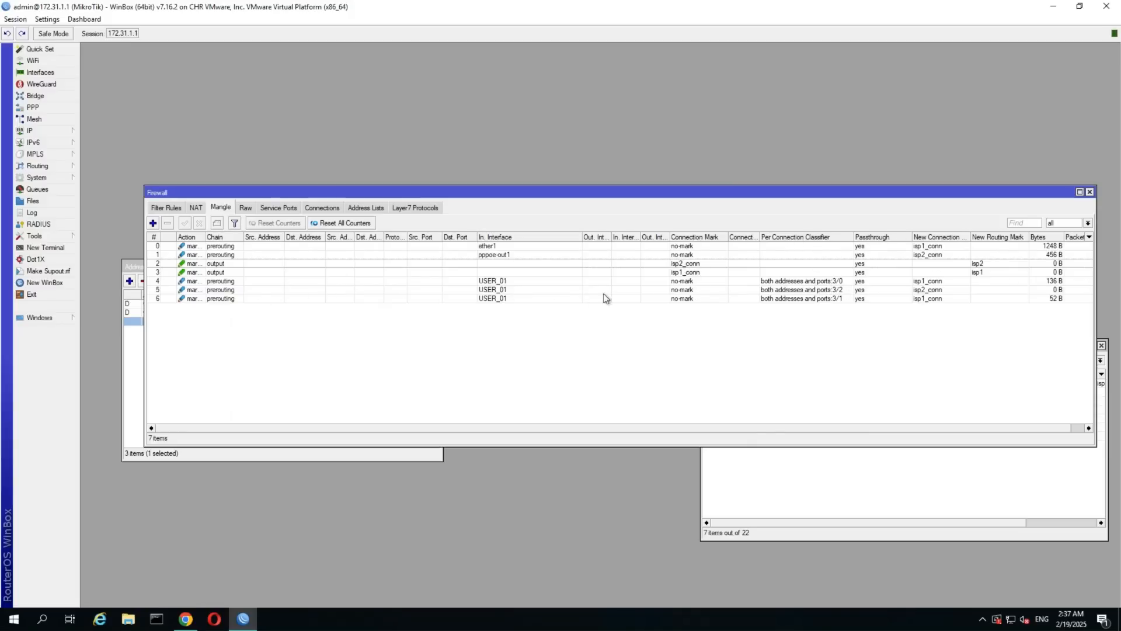
Create a new prerouting mangle rule matching connection mark isp1_conn and incoming interface USER_01
click(929, 290)
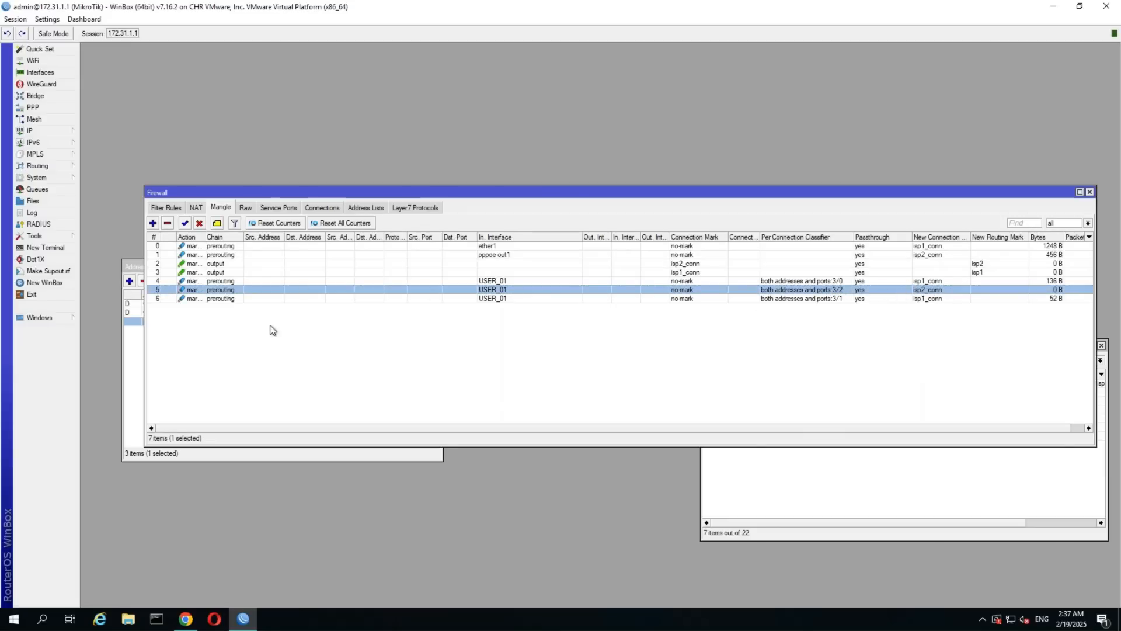
click(153, 224)
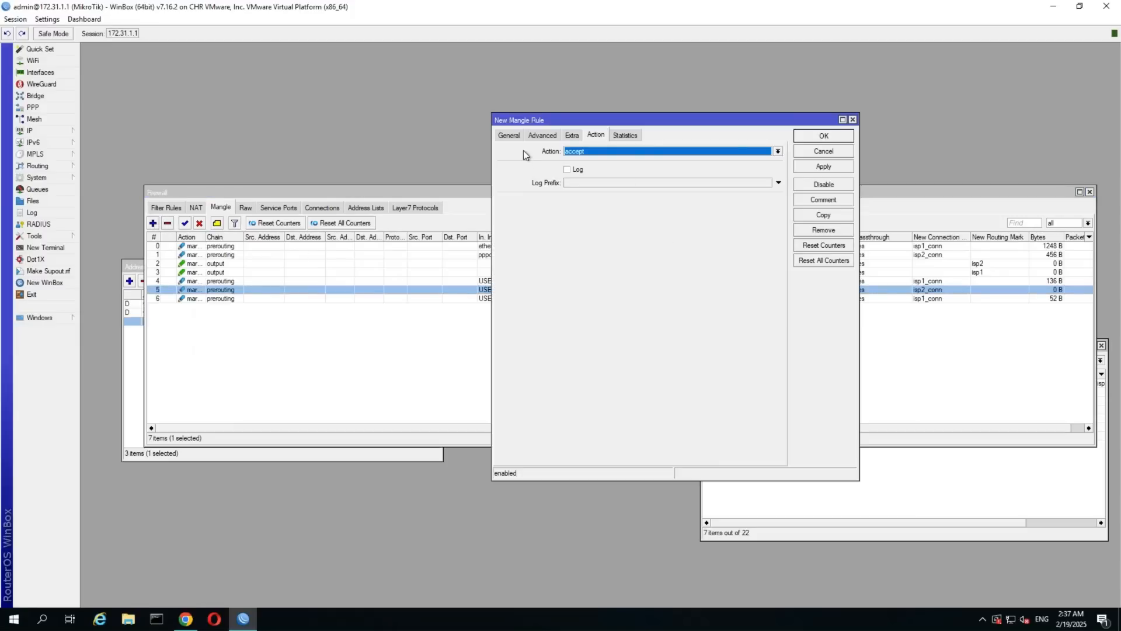
click(509, 136)
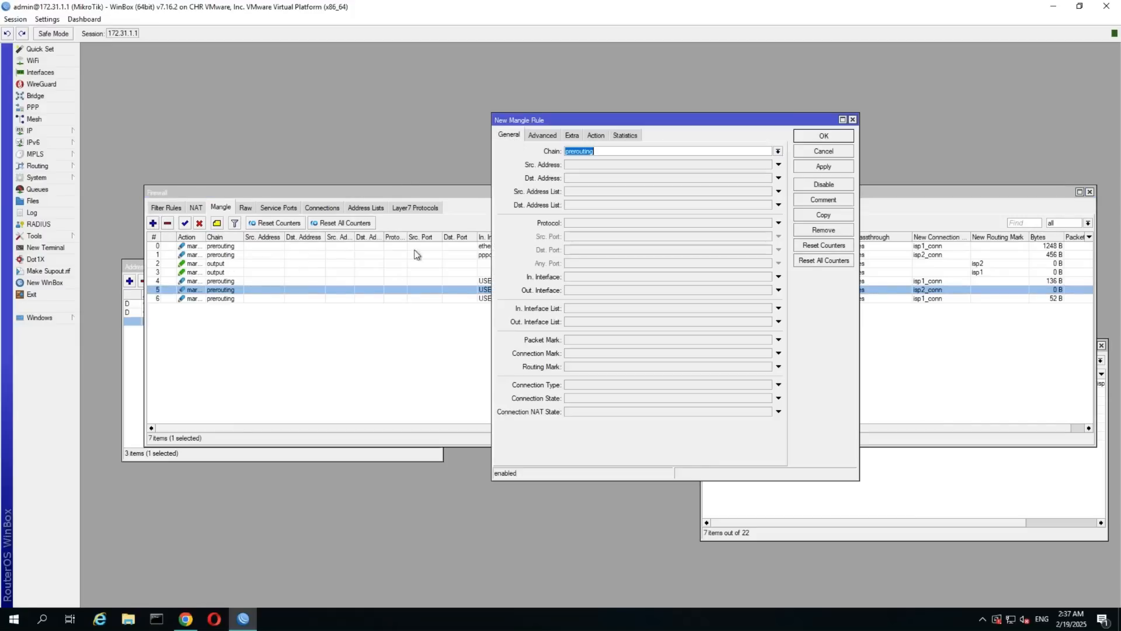
click(583, 353)
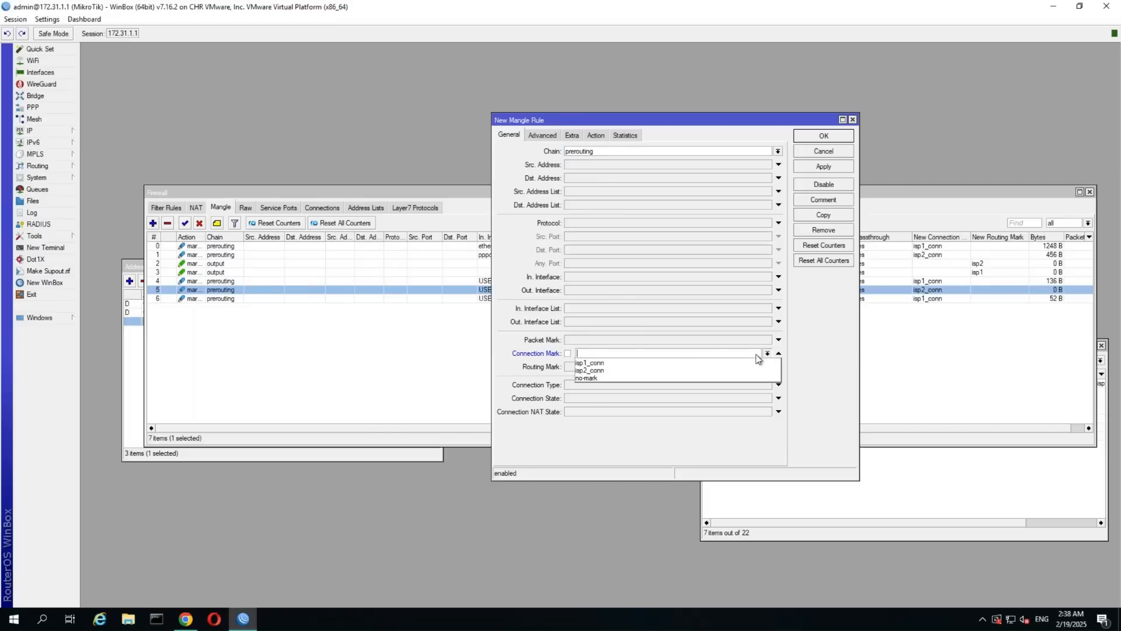
click(626, 363)
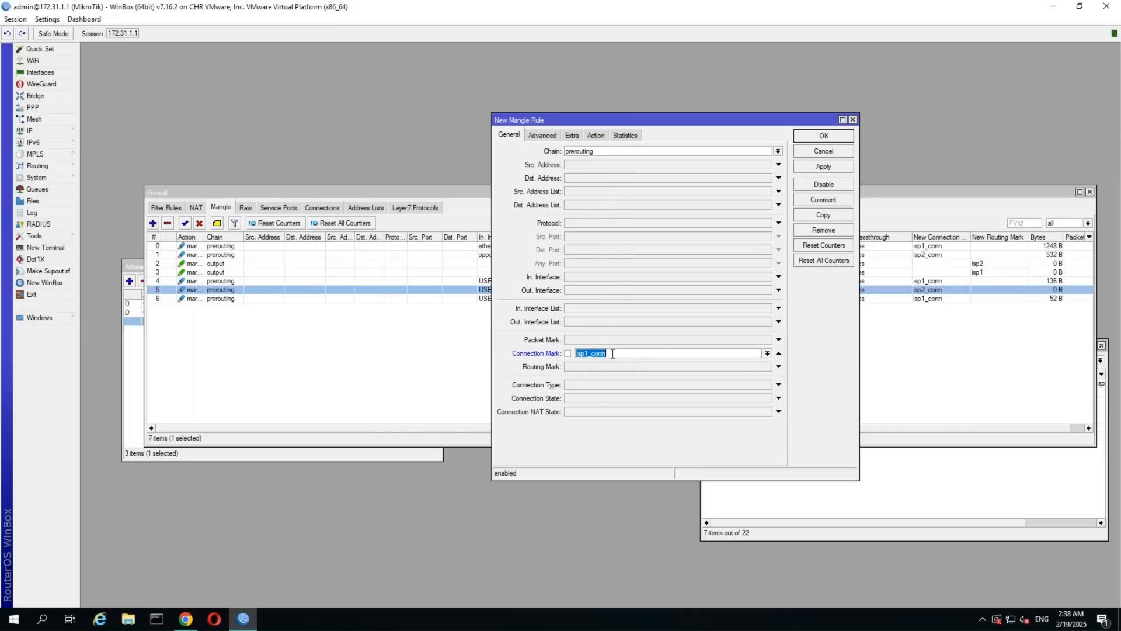
click(575, 278)
click(577, 278)
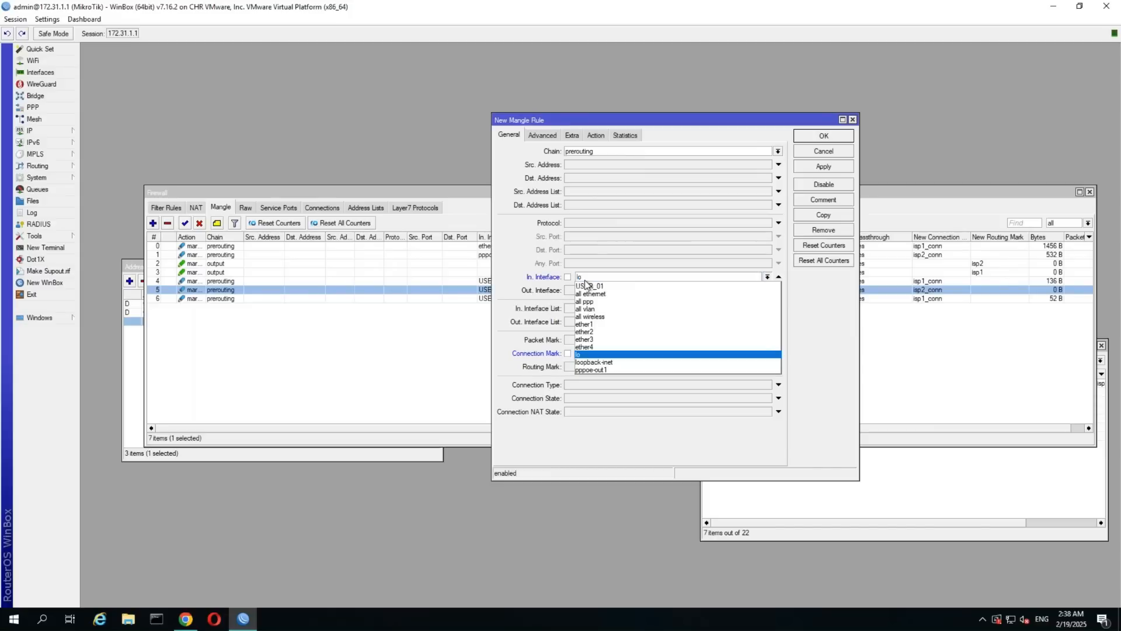
click(609, 289)
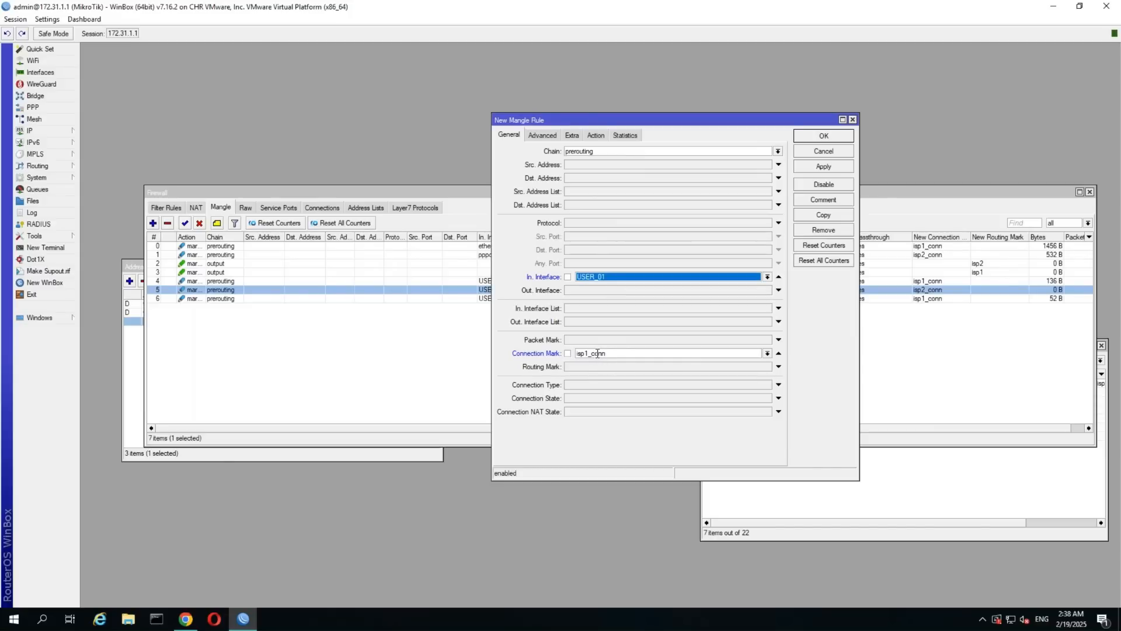
Set the new rule's action to mark routing with new routing mark isp1
click(597, 135)
click(588, 152)
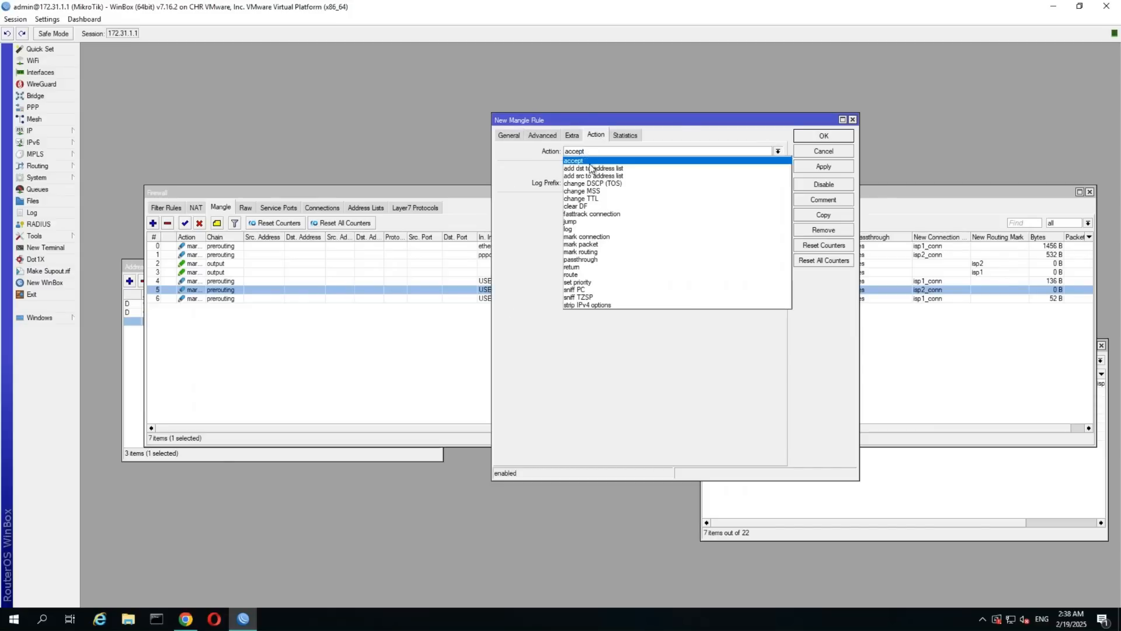
click(595, 252)
click(608, 201)
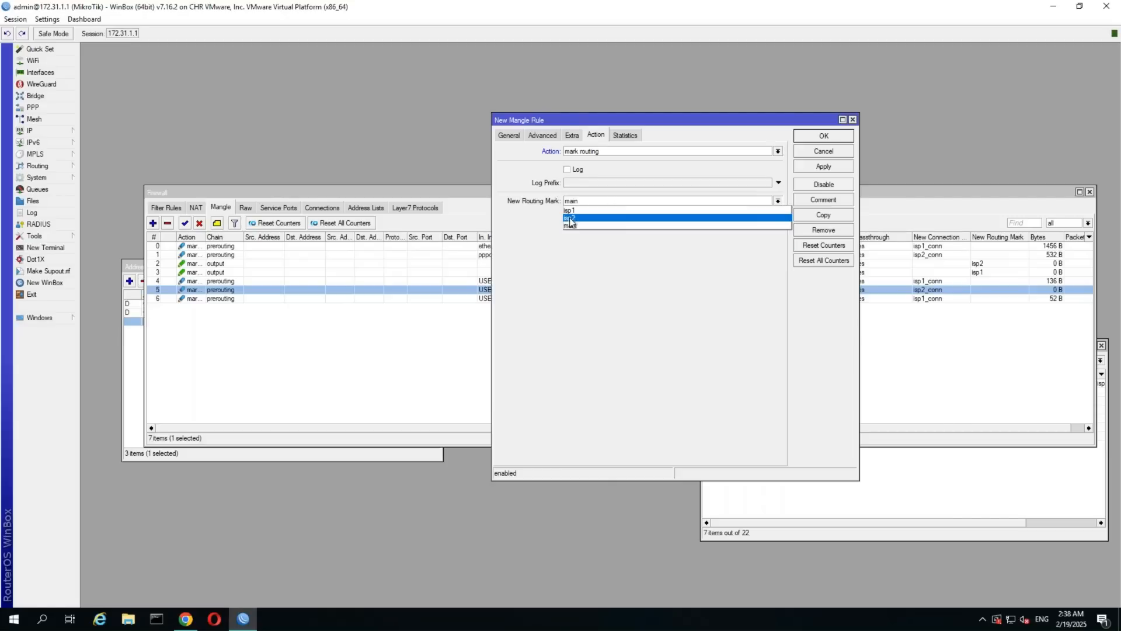
click(570, 210)
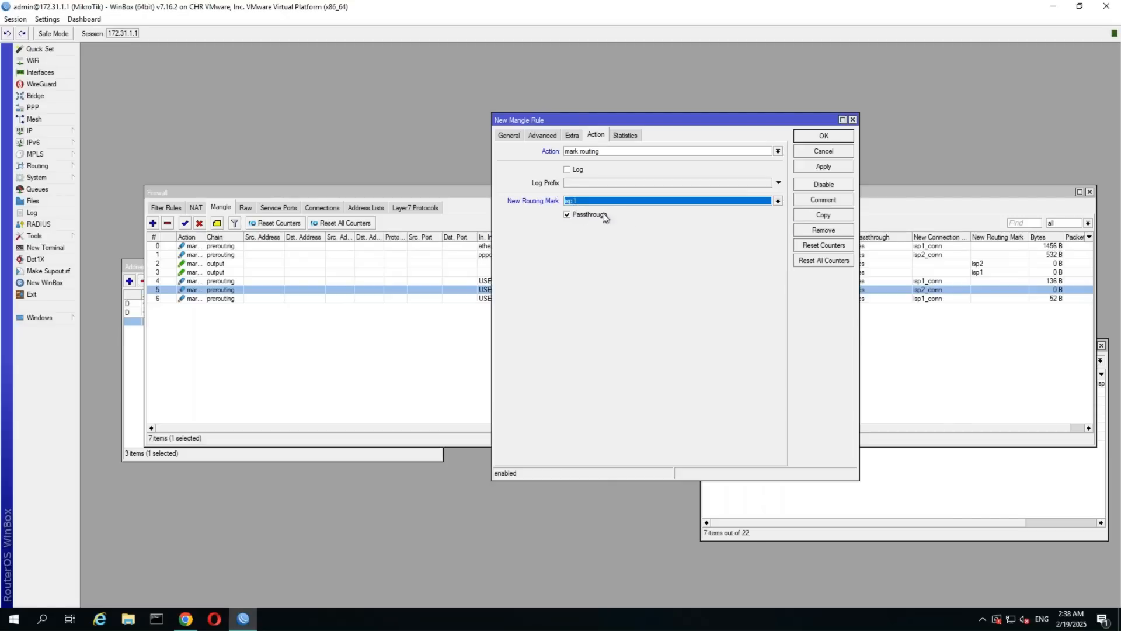
Save the isp1 routing rule, copy it, and set the copy's connection mark to isp2_conn
click(799, 139)
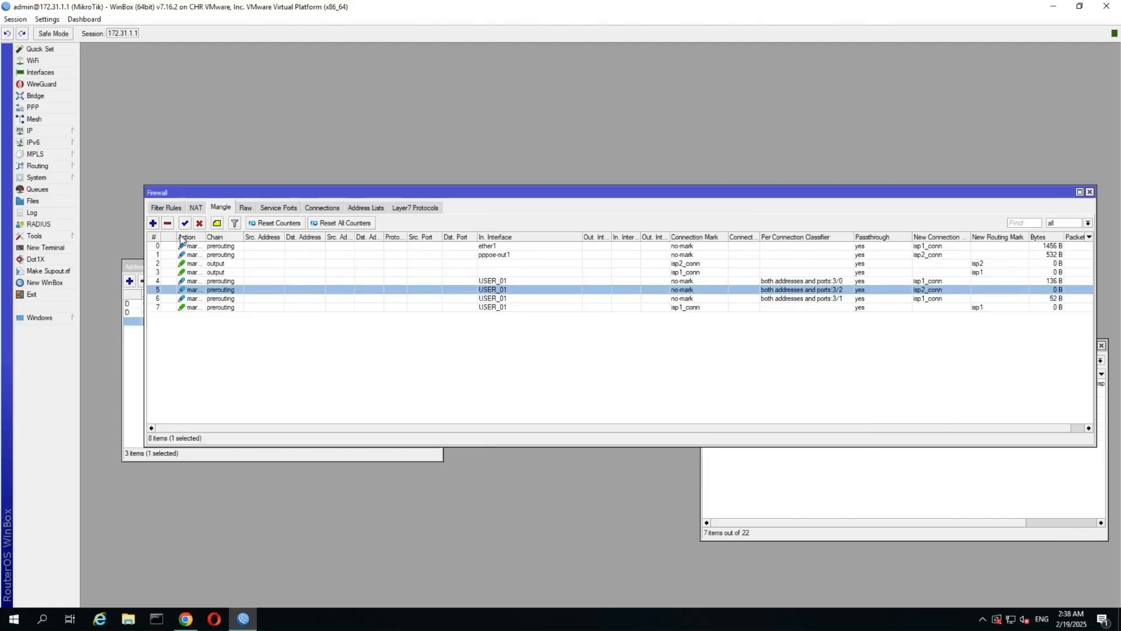
double_click(201, 306)
click(821, 216)
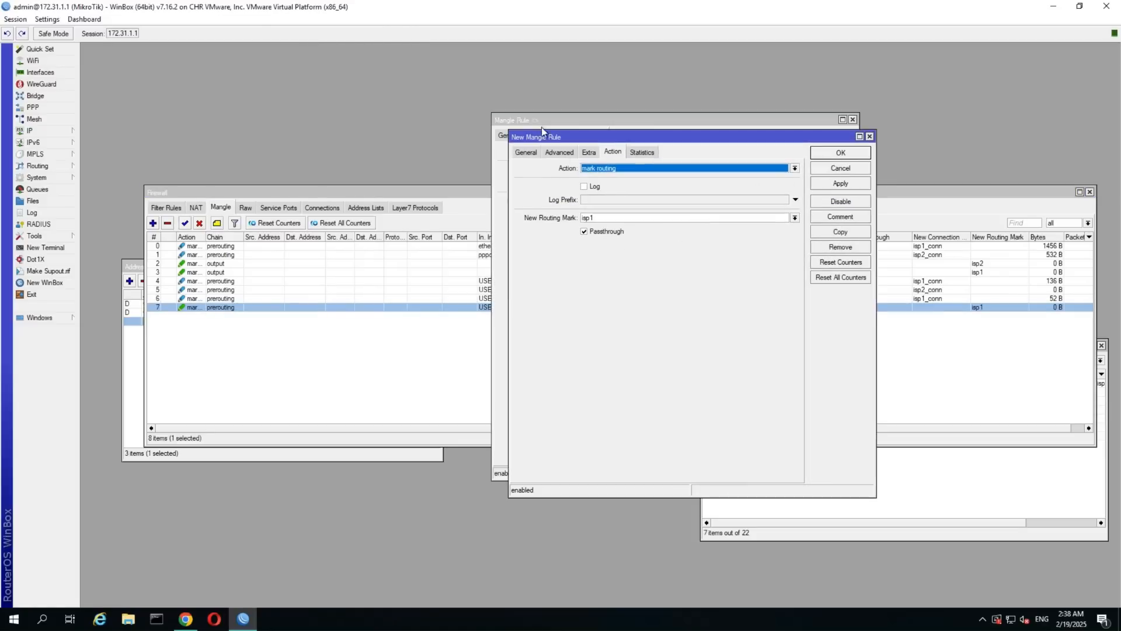
click(528, 152)
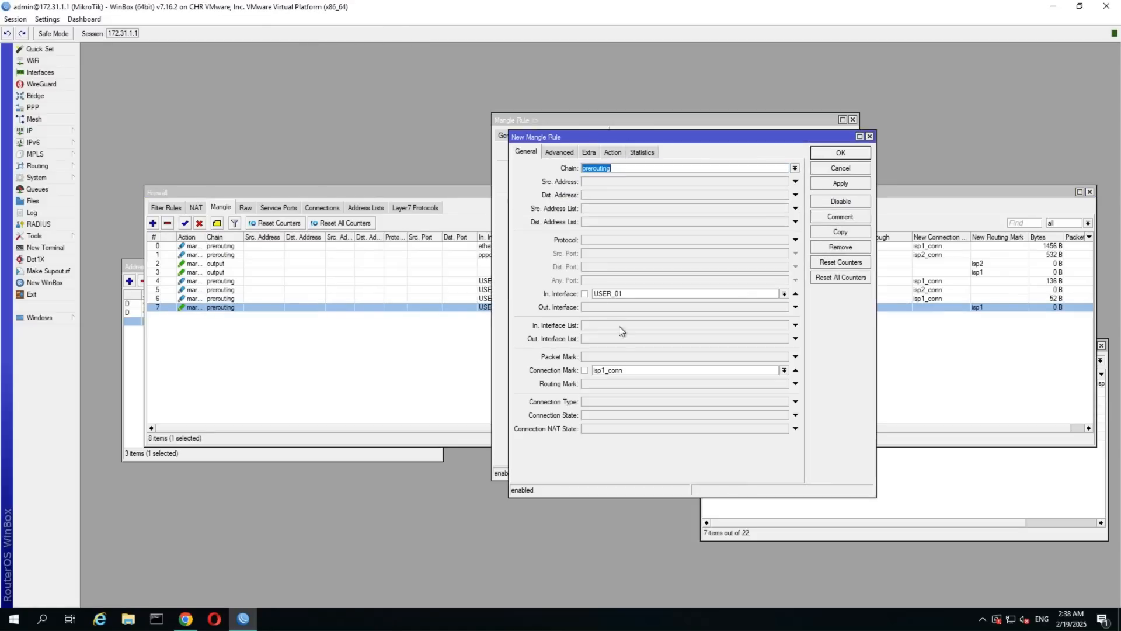
click(784, 373)
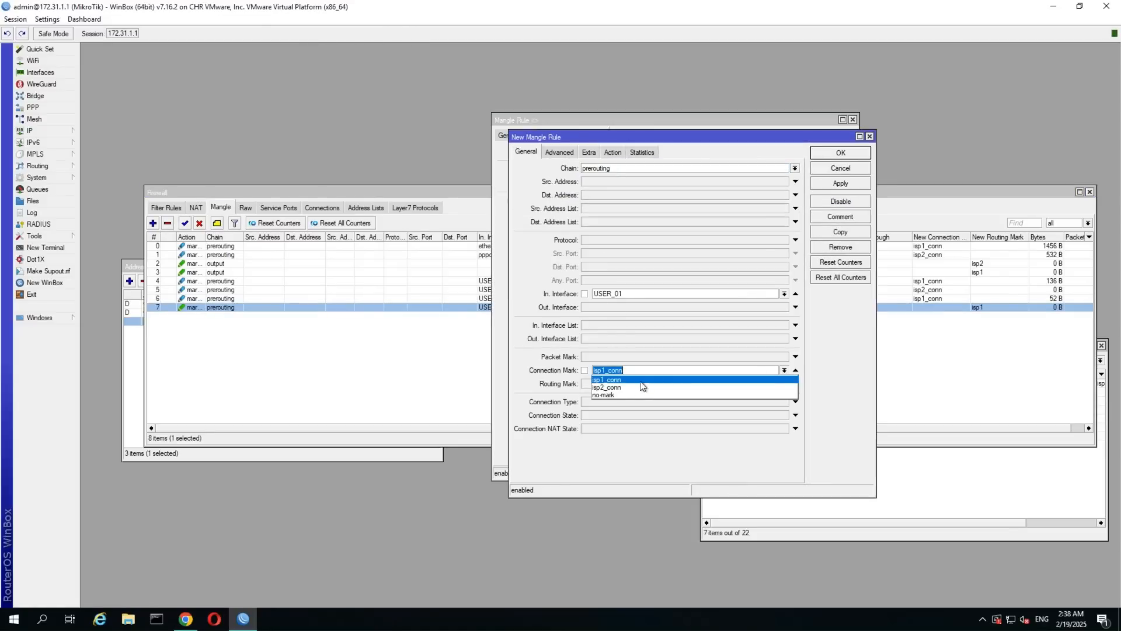
click(636, 388)
Set the copied rule's new routing mark to isp2, save it, and move the Firewall window clear of the Route List
click(613, 152)
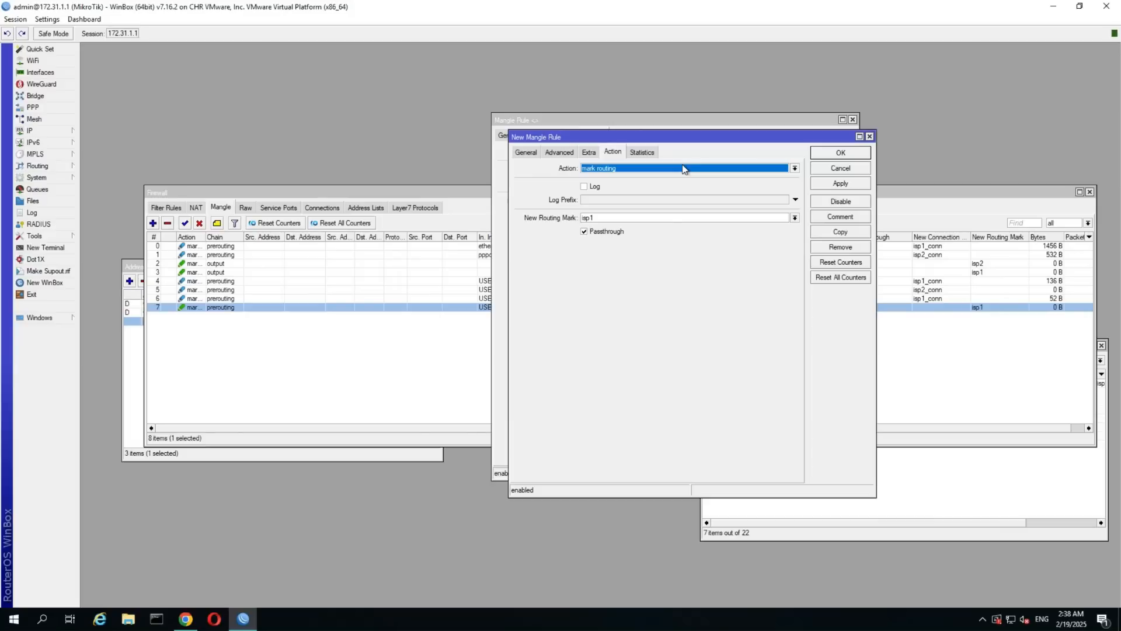
click(645, 217)
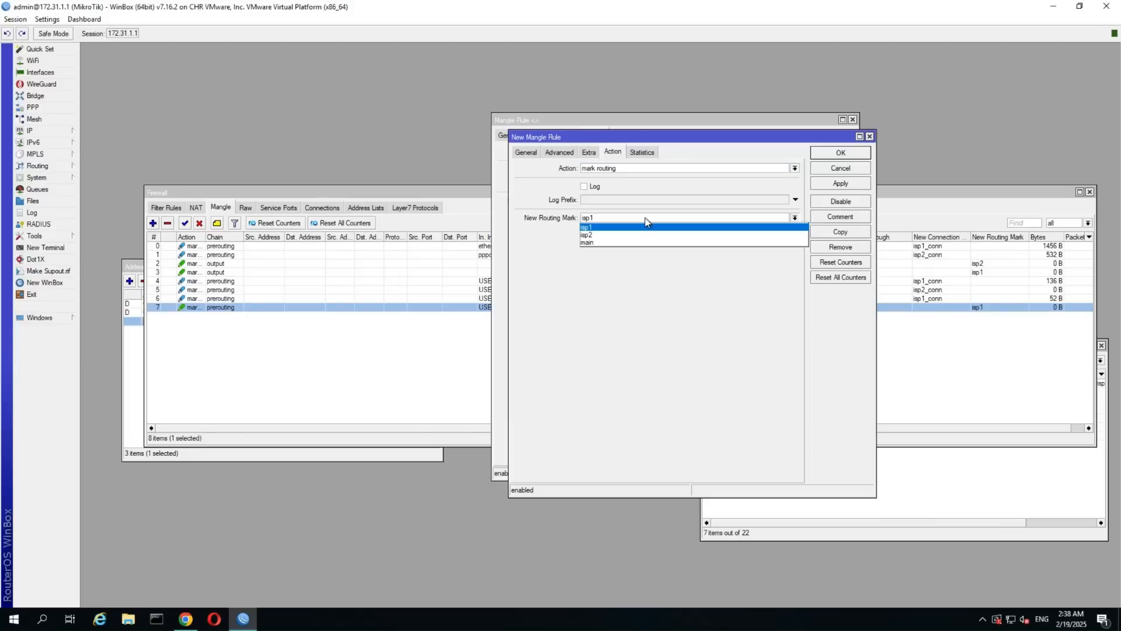
click(619, 233)
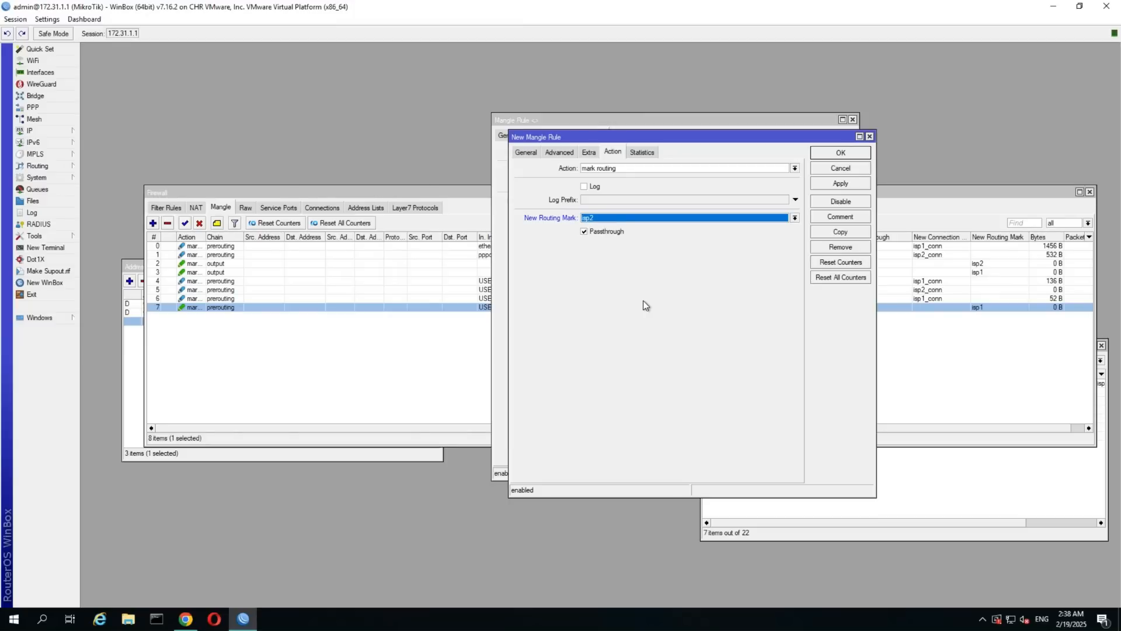
click(821, 154)
click(824, 140)
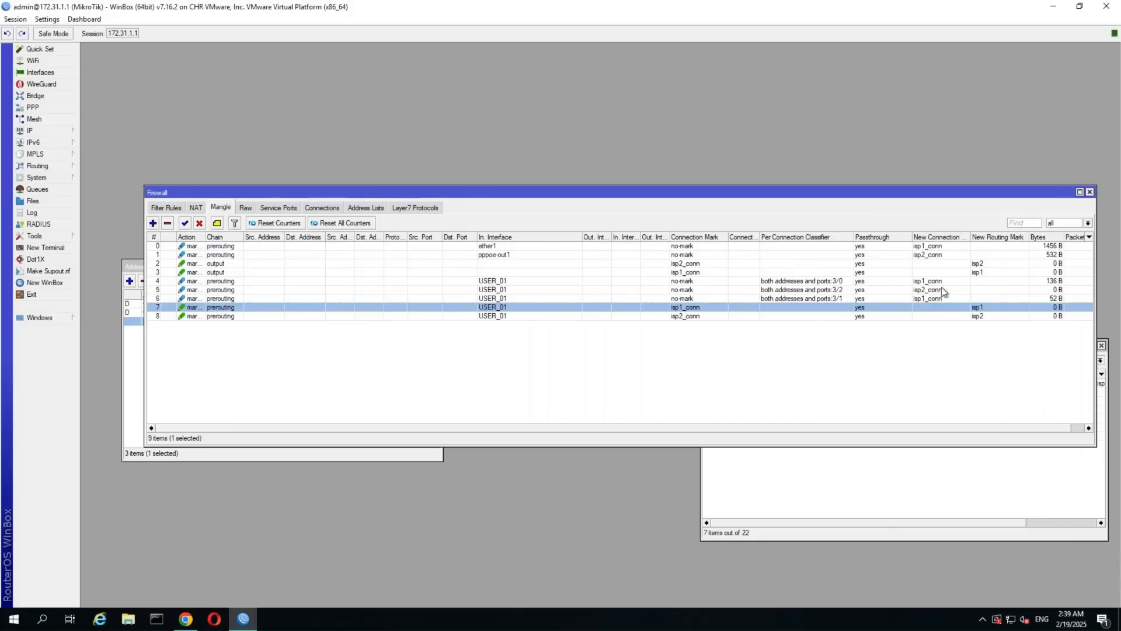
click(988, 344)
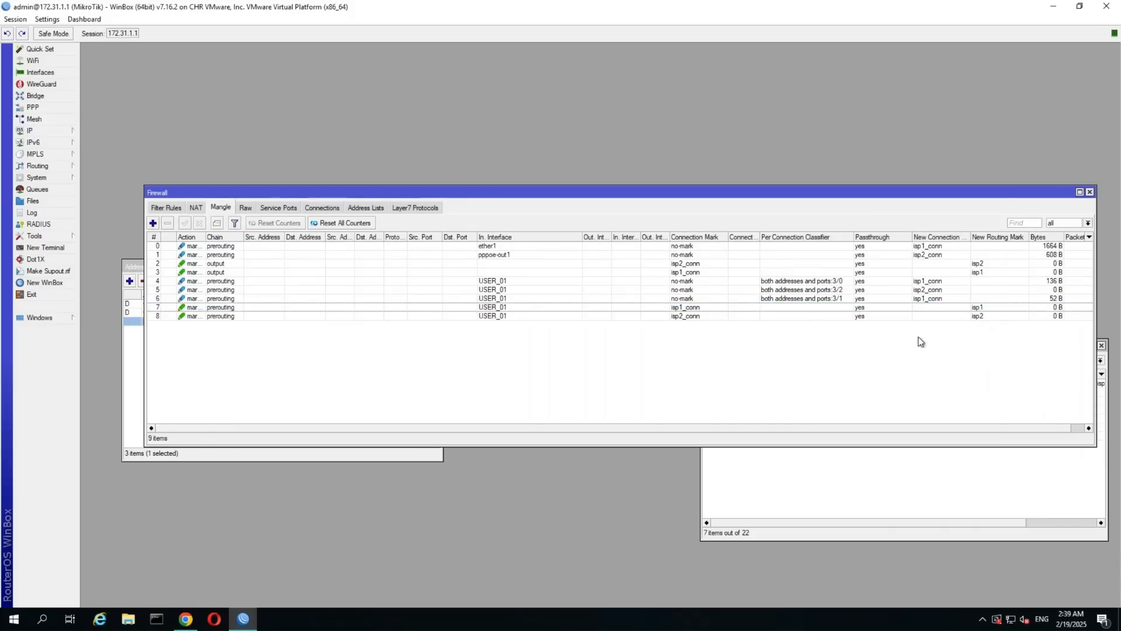
drag(944, 201, 900, 78)
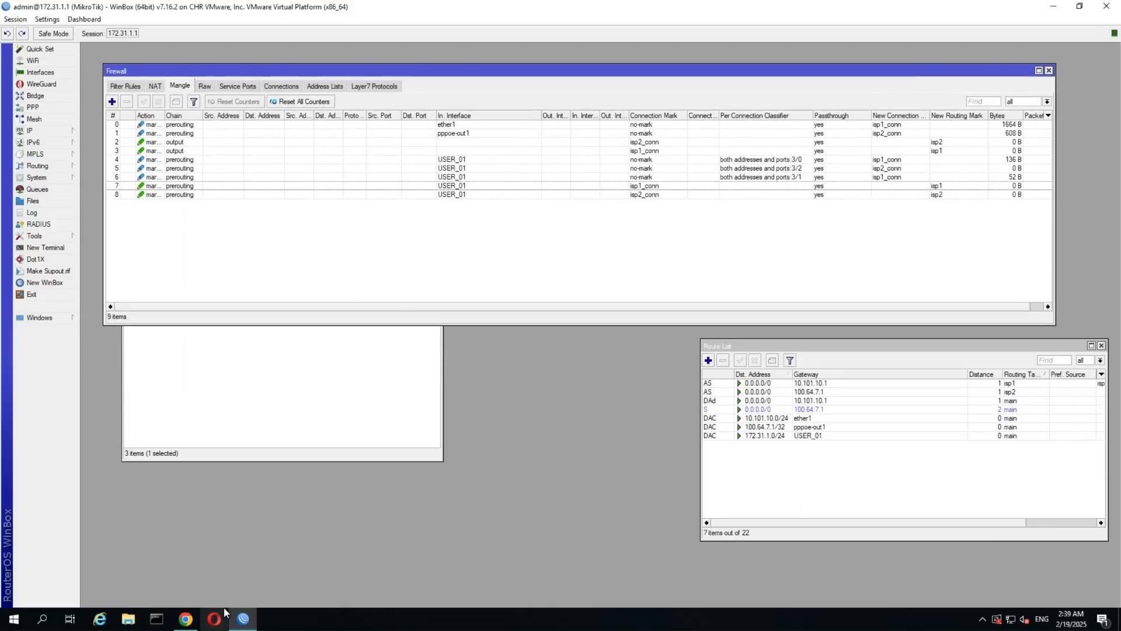
Switch to PRTG in Chrome and open the pppoe-out1 and ether1 traffic sensors in new tabs, with ether1 placed first
click(186, 618)
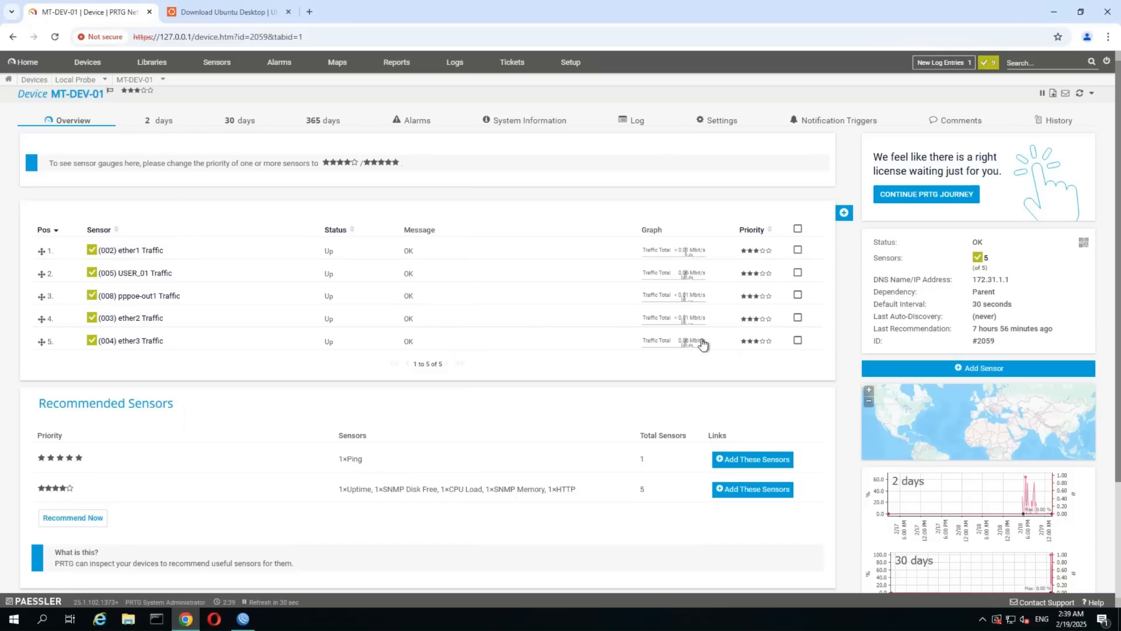
middle_click(135, 296)
middle_click(132, 250)
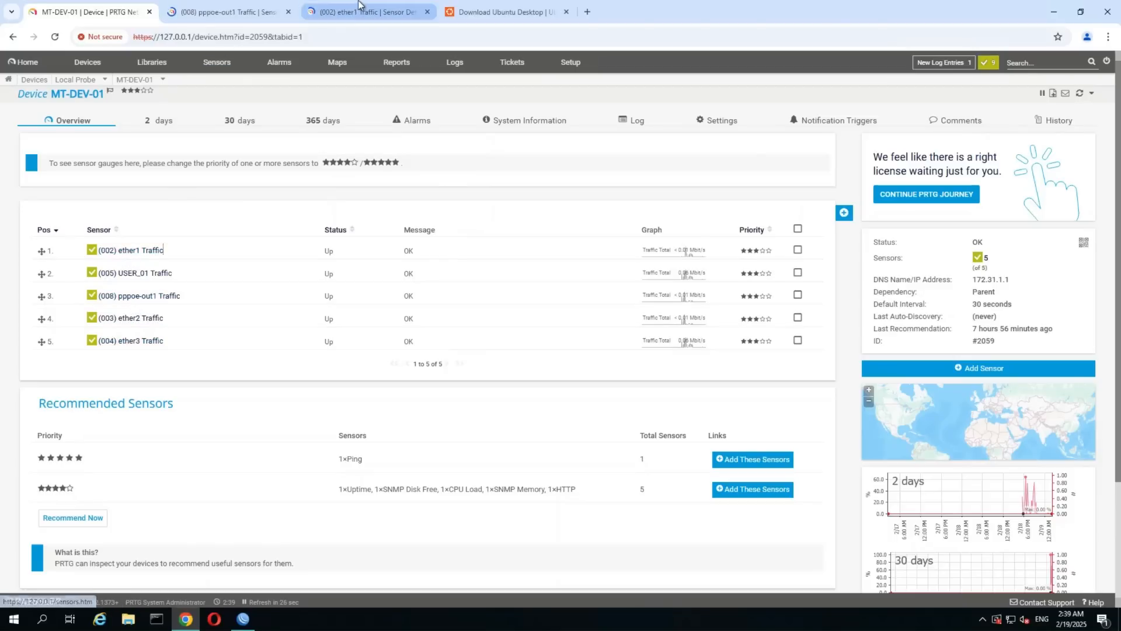
click(358, 12)
drag(358, 13, 218, 12)
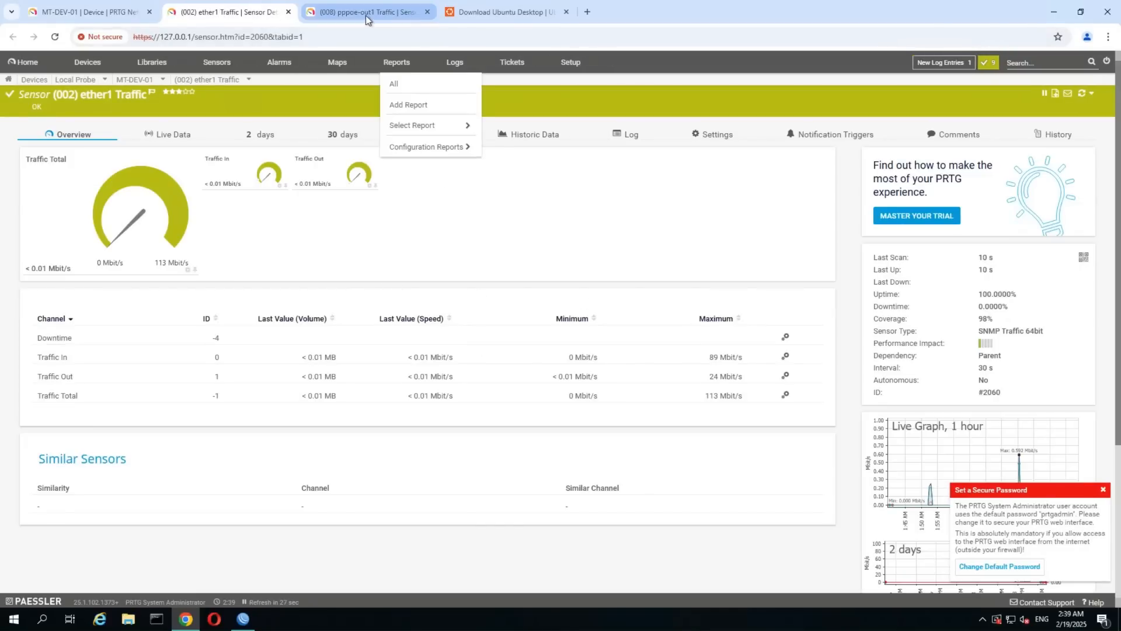
Show the live data graphs of the ether1 and pppoe-out1 traffic sensors and dismiss the default password notices
click(915, 450)
click(346, 18)
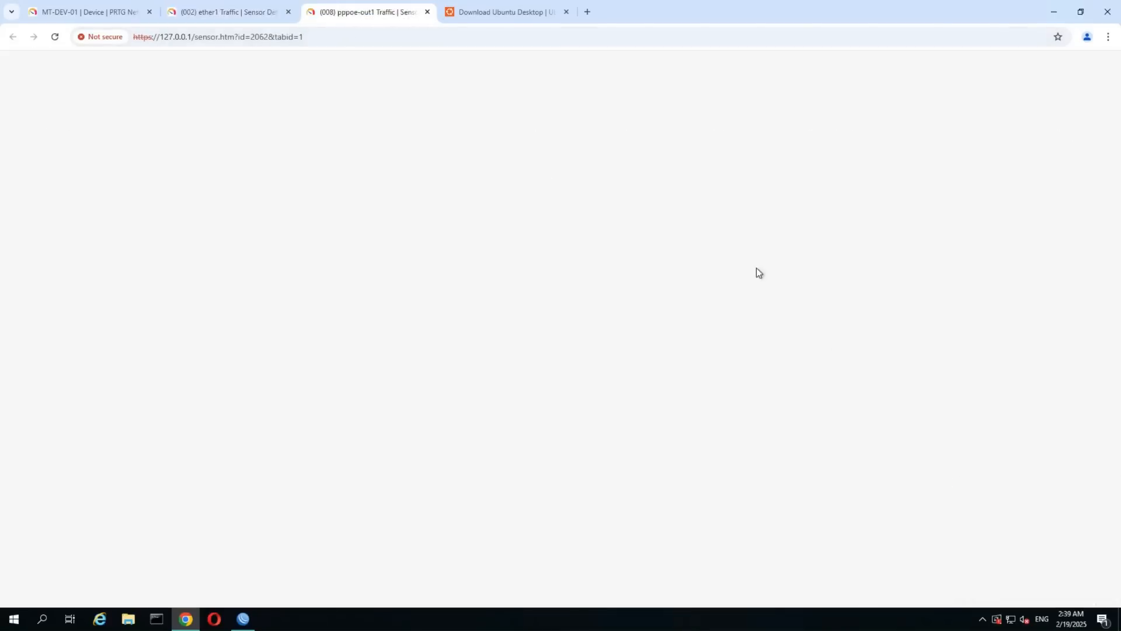
click(1103, 489)
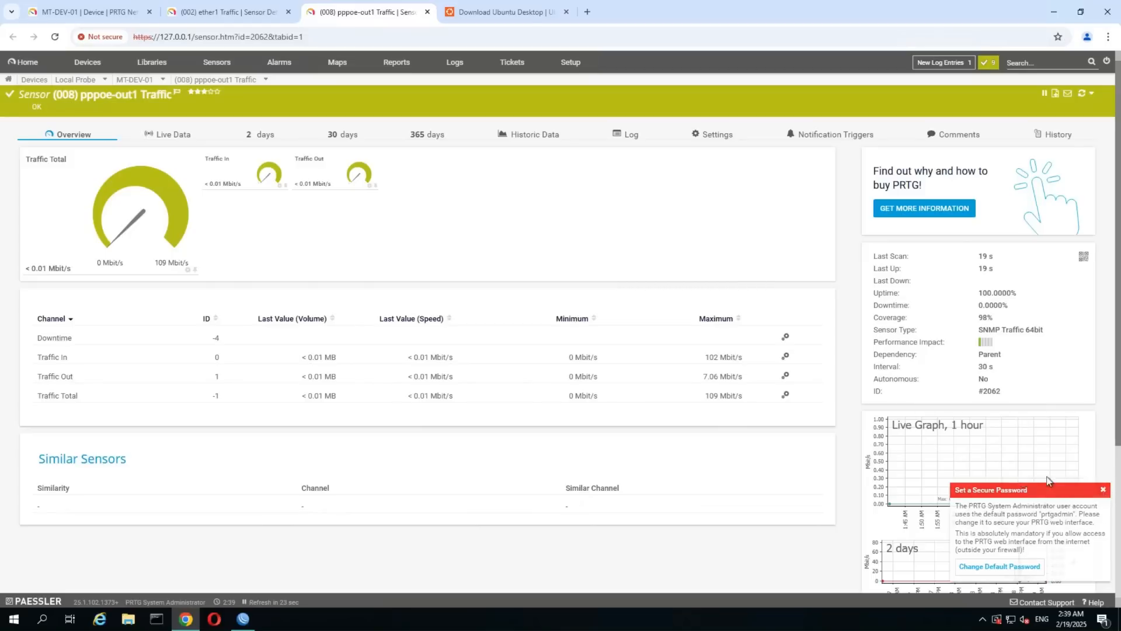
click(940, 459)
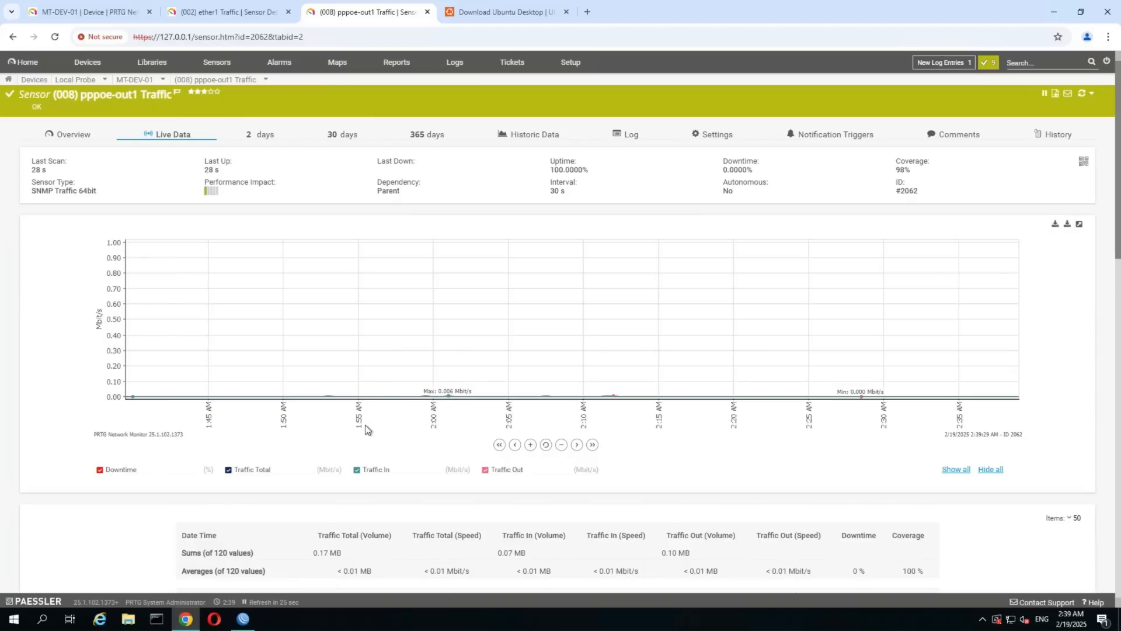
click(257, 19)
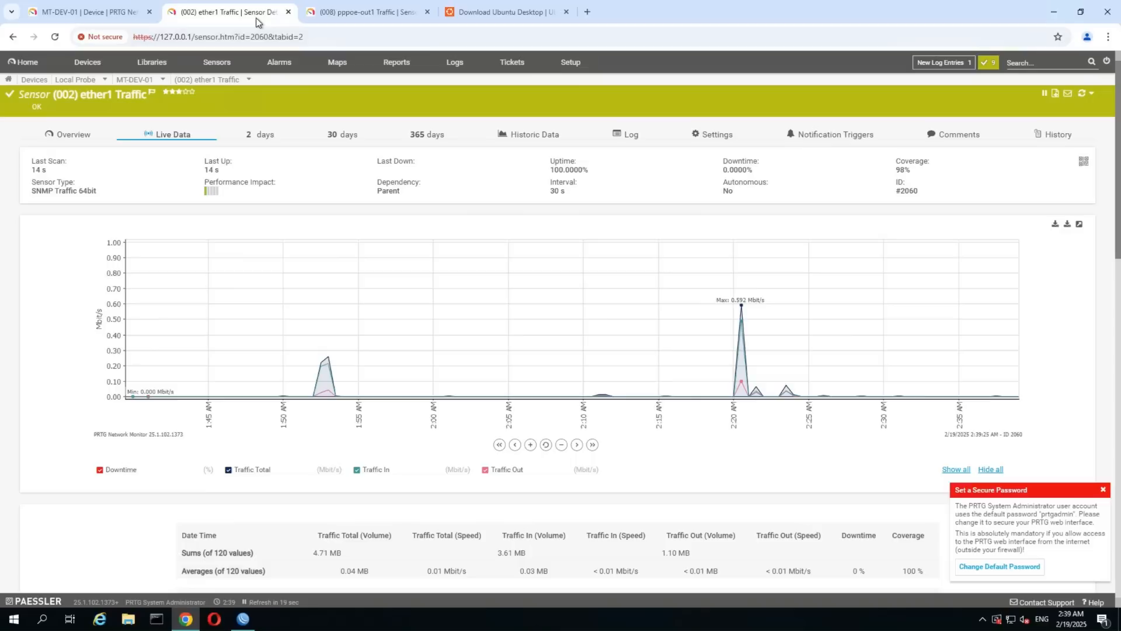
click(1103, 490)
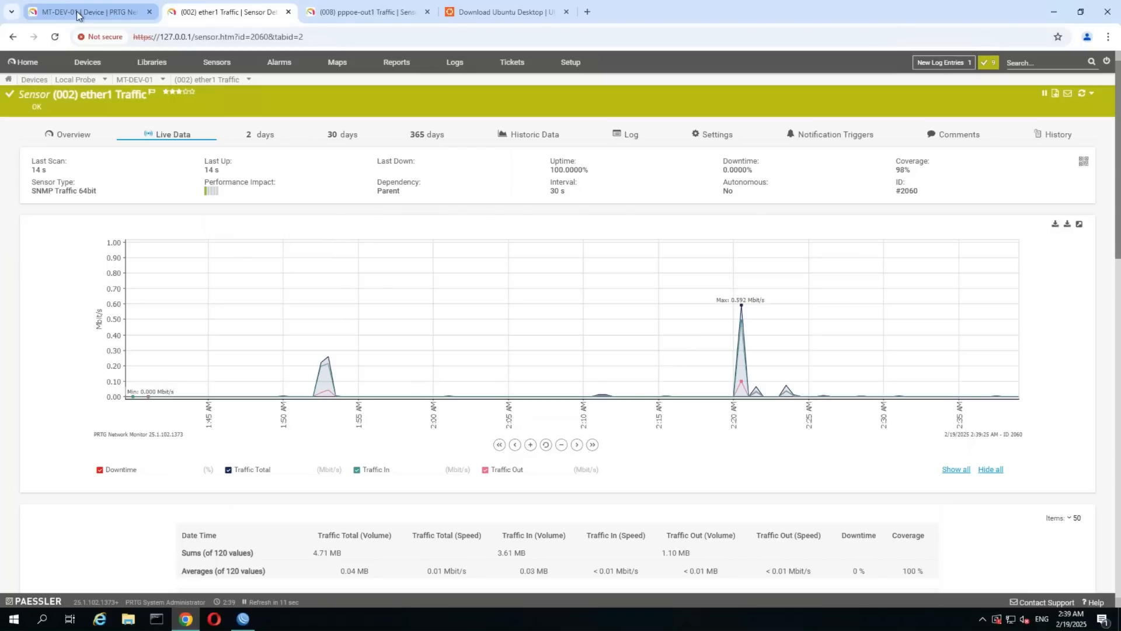
Start downloading Ubuntu Desktop 24.04.1 LTS from the open Ubuntu page to generate traffic
click(214, 624)
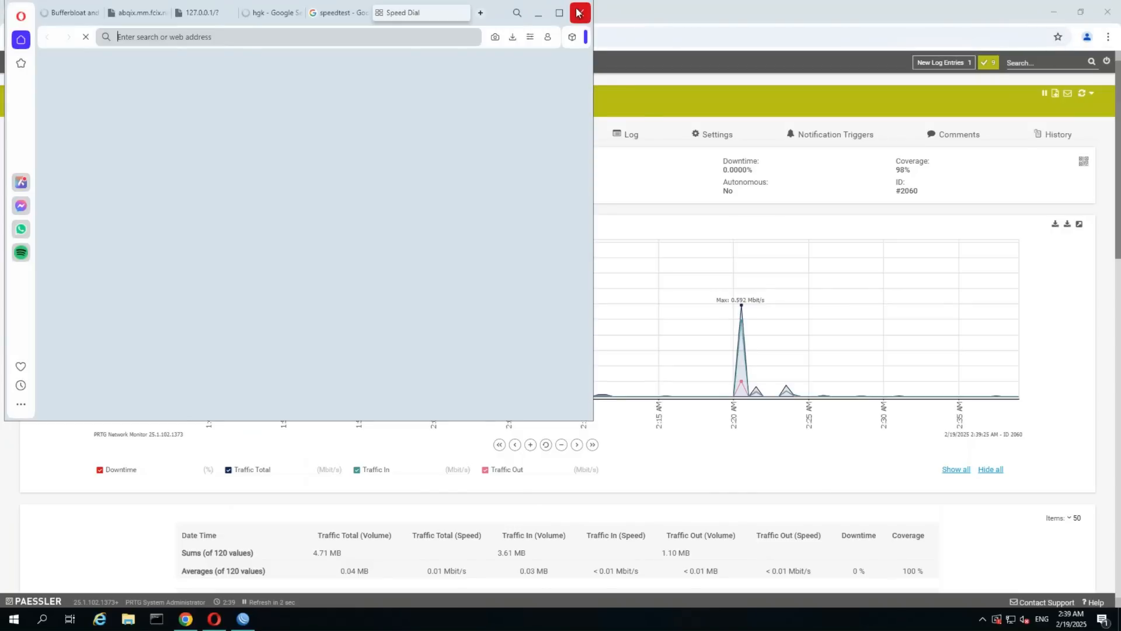
click(577, 13)
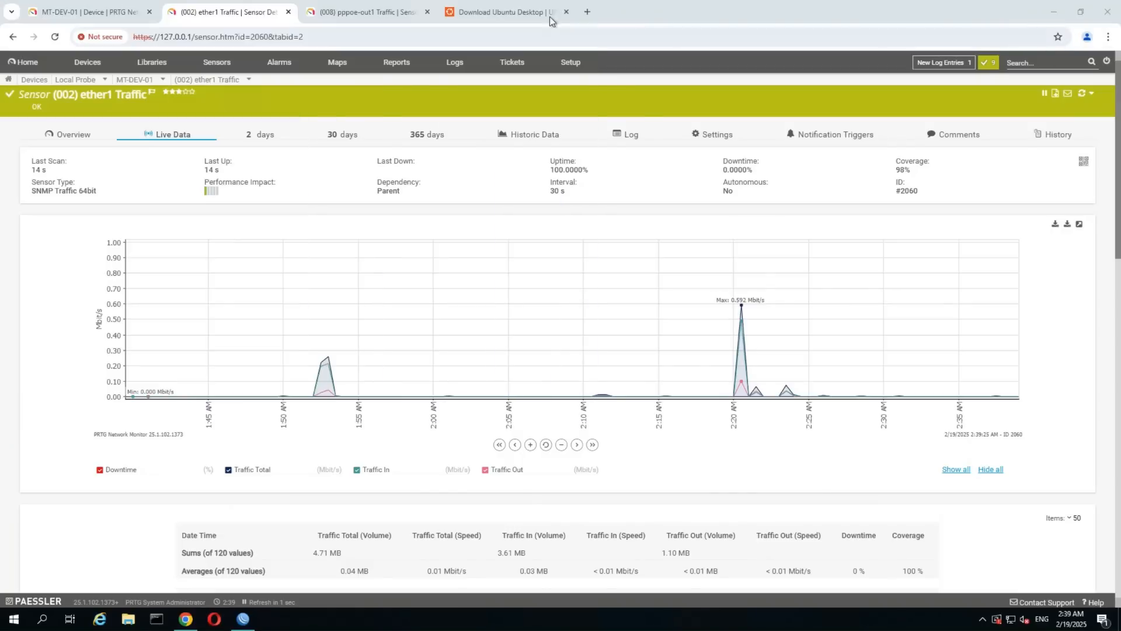
click(483, 13)
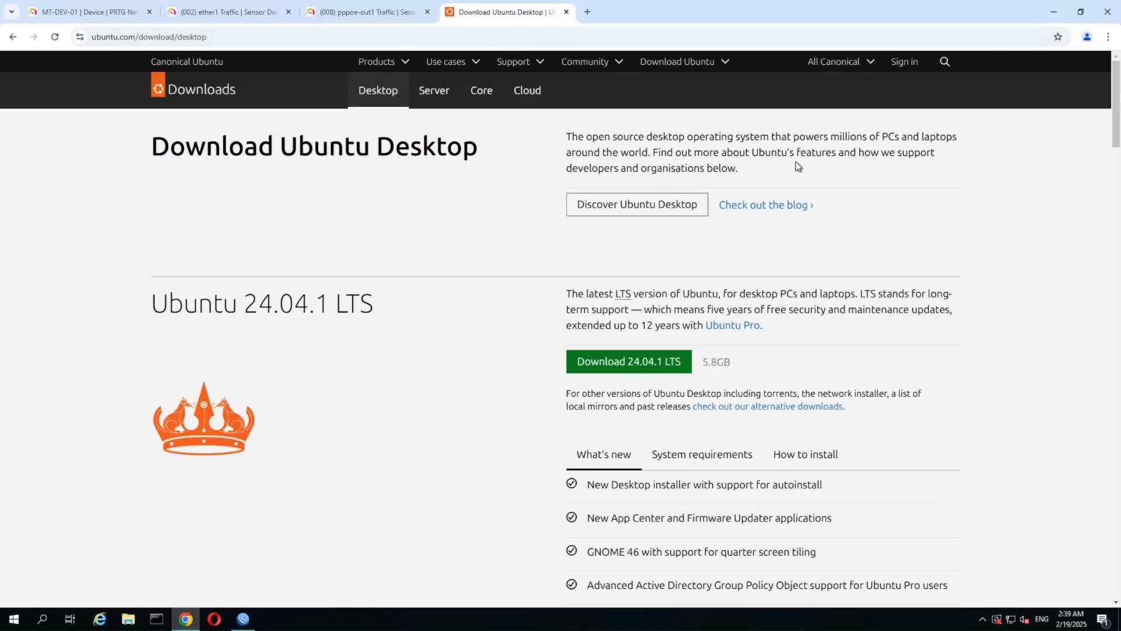
click(601, 364)
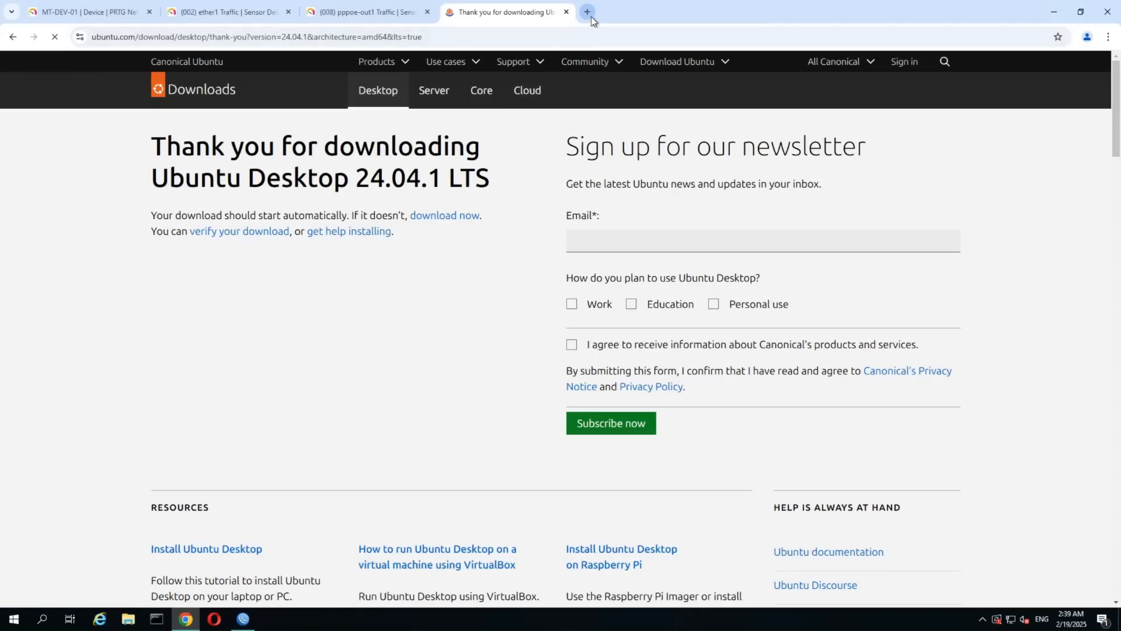
Find YouTube in a new browser tab and play the video The Ultimate Guide to BGP Over IPSEC GRE with MikroTik
click(588, 13)
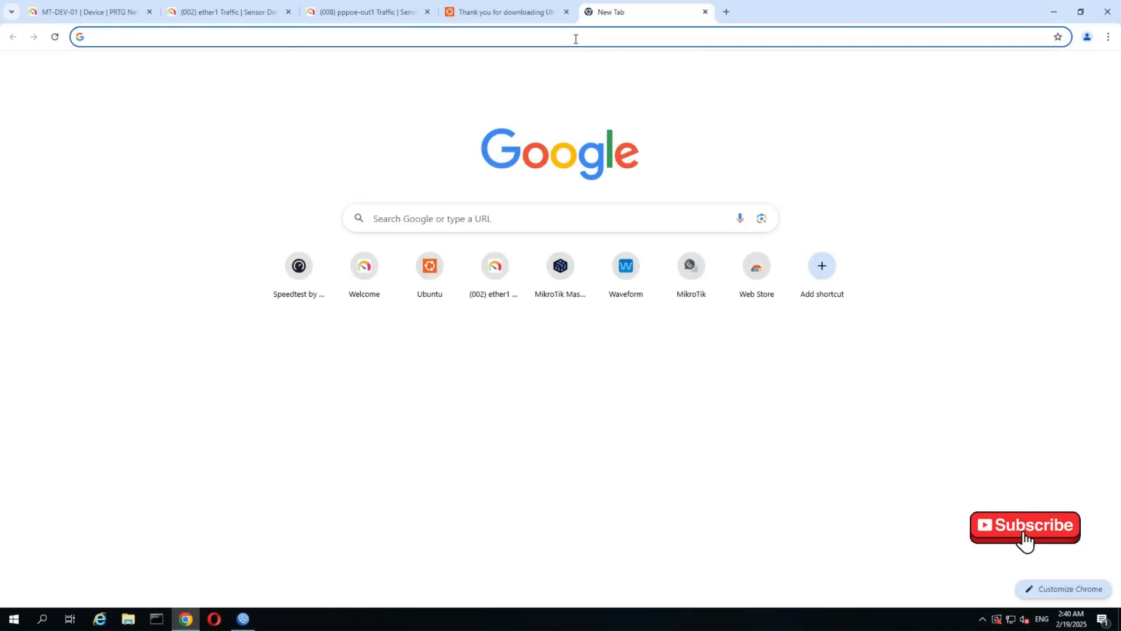
text(youtu)
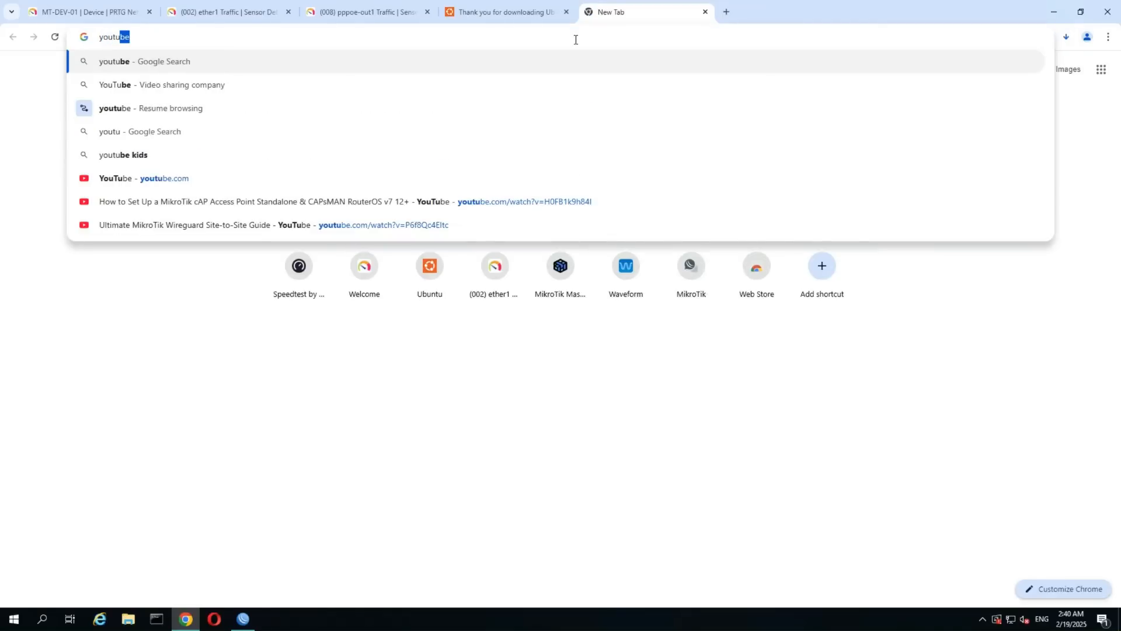
key(Return)
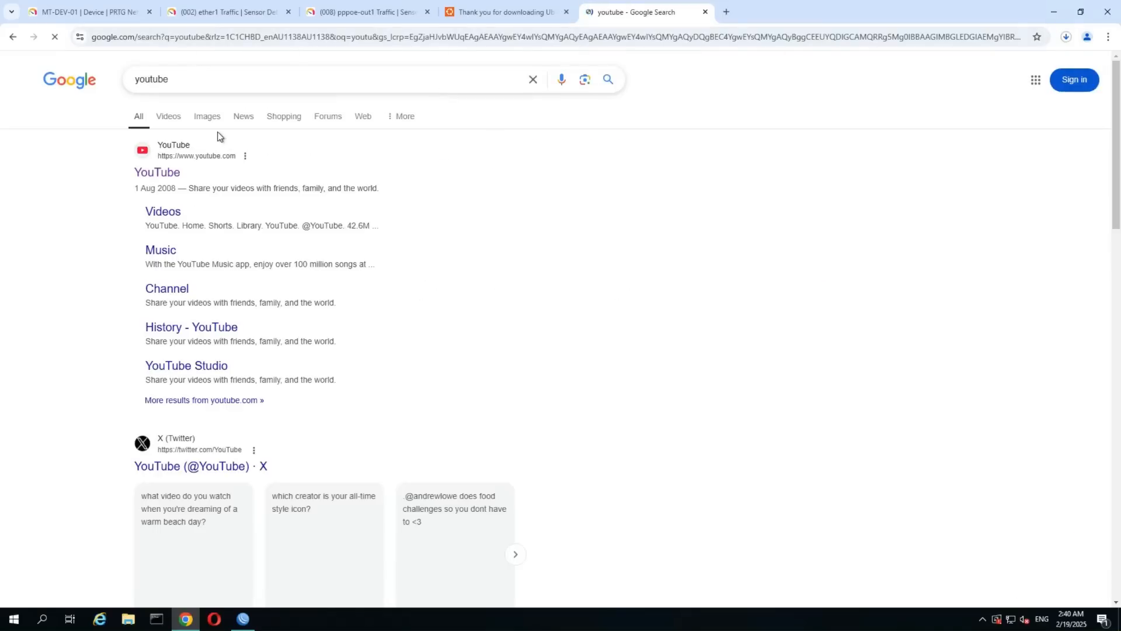
click(184, 172)
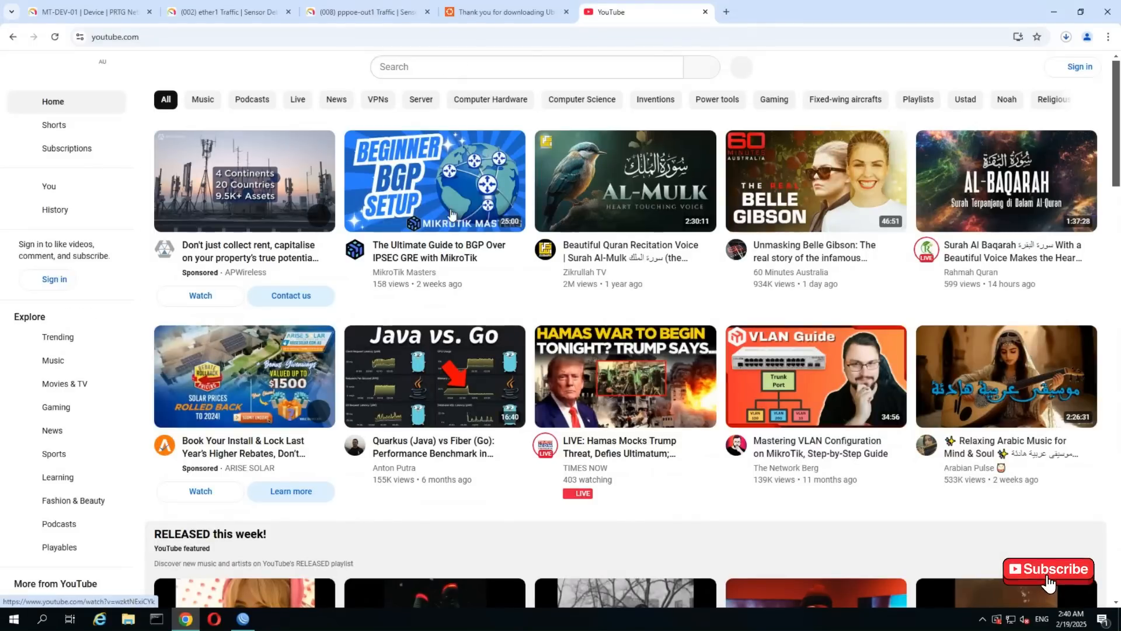
click(401, 213)
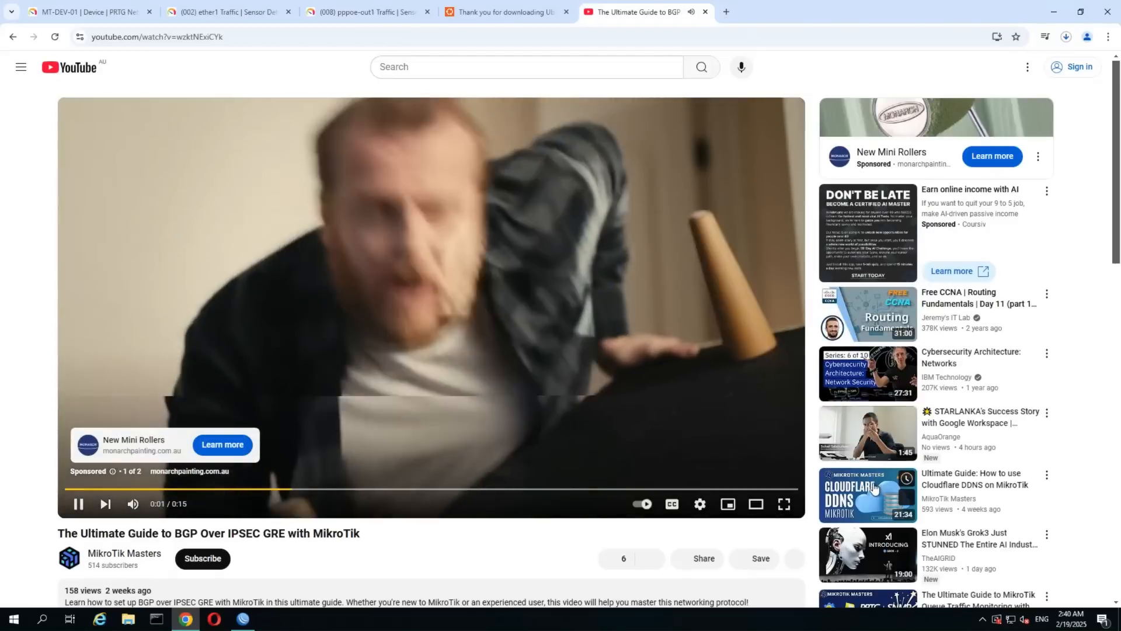
Open the suggested MikroTik Masters videos on Cloudflare DDNS, Queue Traffic Monitoring and Top 5 MikroTik Tips in new tabs
middle_click(867, 489)
scroll(867, 473, down, 2)
scroll(867, 463, down, 2)
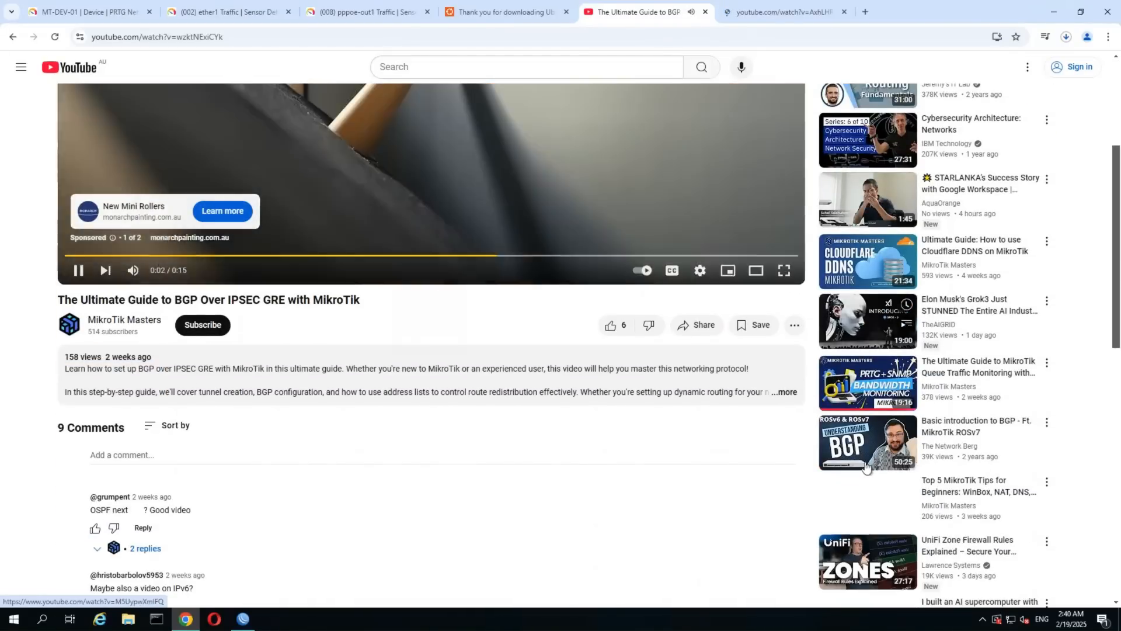
scroll(847, 362, down, 3)
middle_click(842, 345)
middle_click(842, 345)
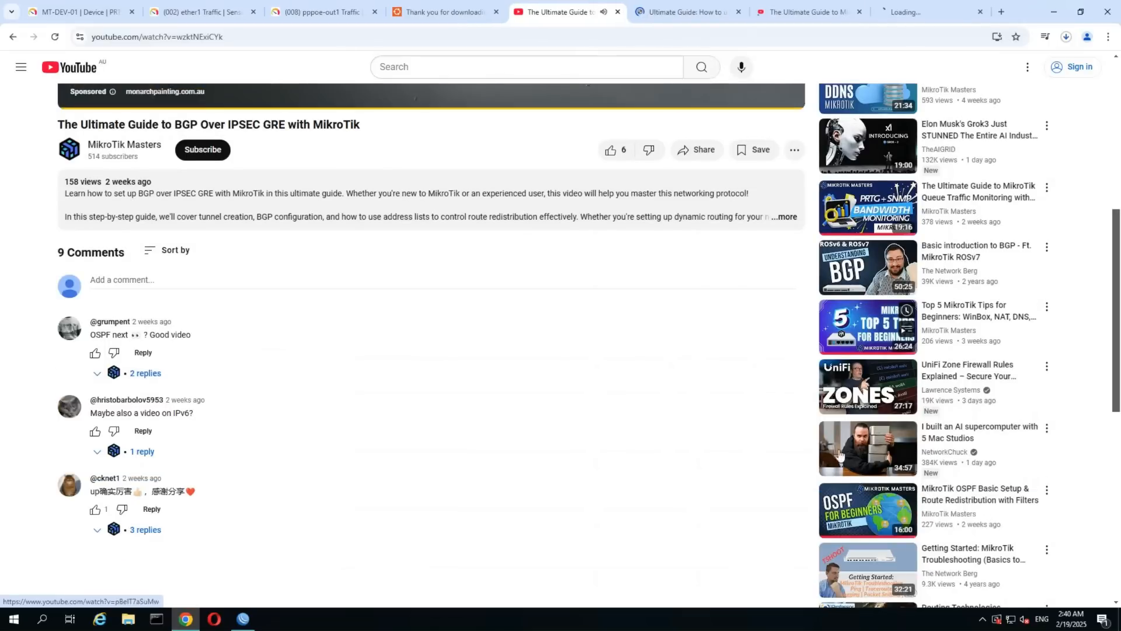
Visit each newly opened video tab so it starts playing, and return to the BGP video
click(689, 13)
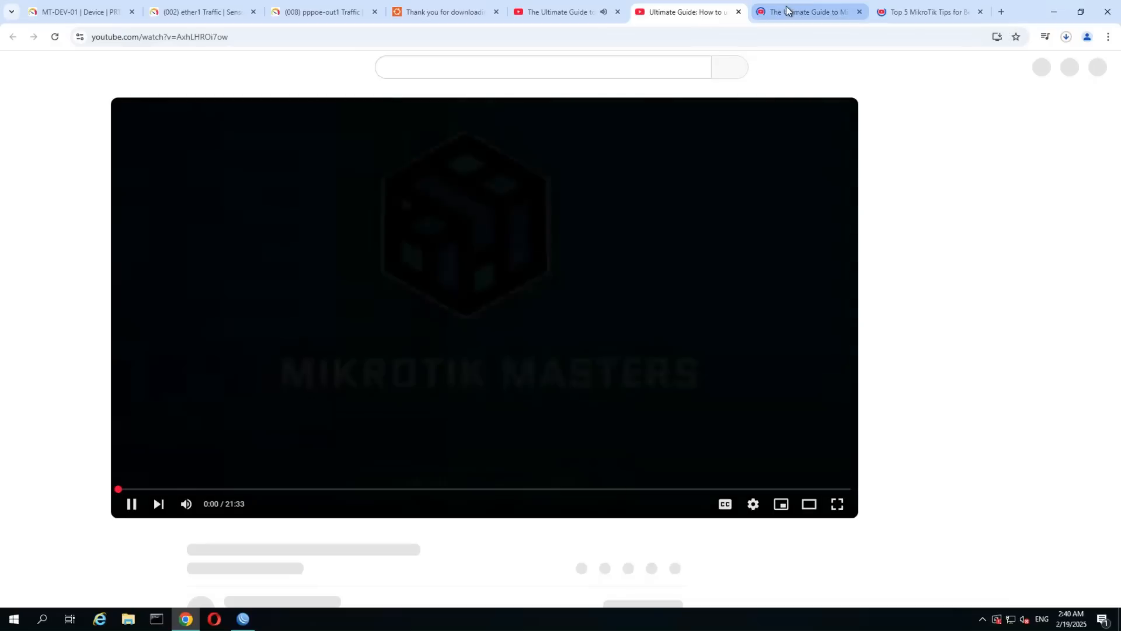
click(797, 10)
click(899, 10)
click(574, 7)
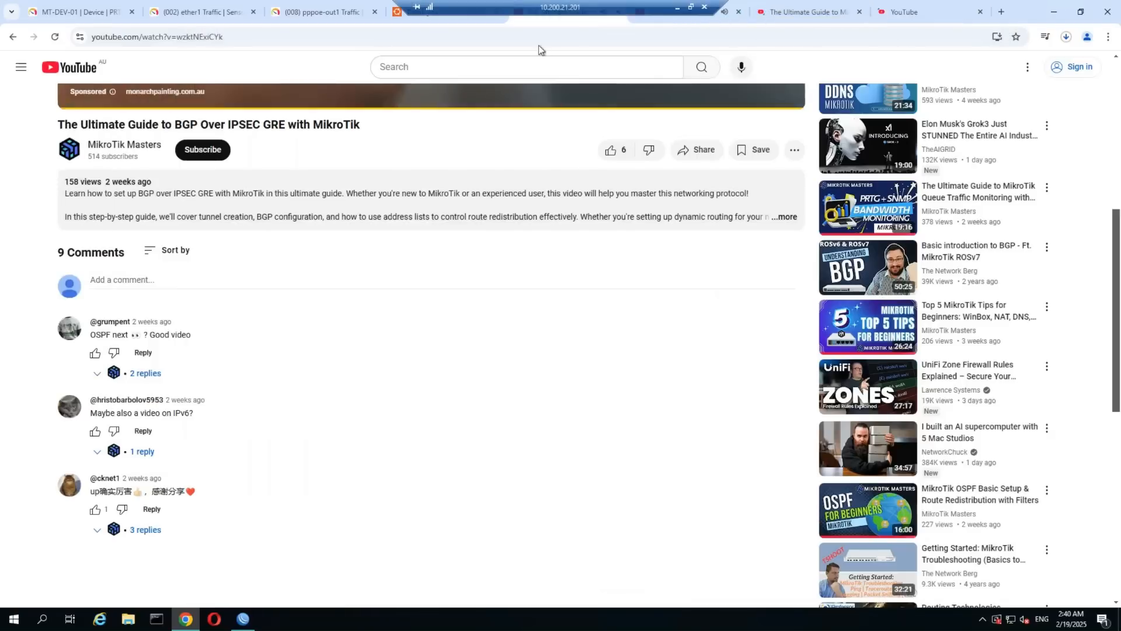
Check the progress of the Ubuntu download in the browser's download list
click(425, 17)
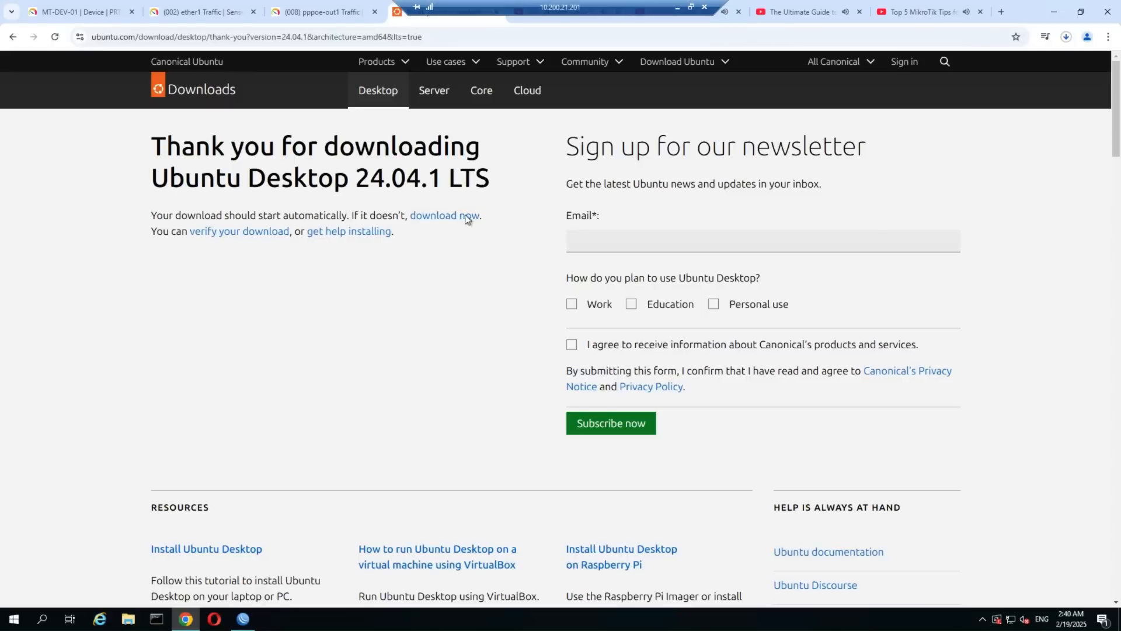
click(1067, 36)
click(354, 546)
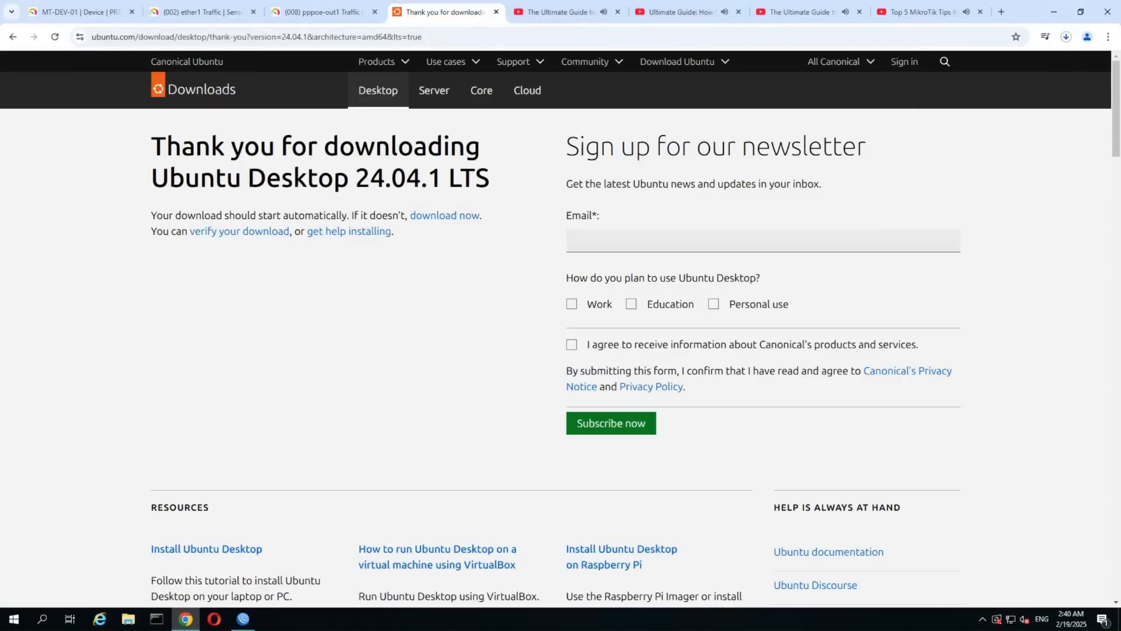
Switch to WinBox to check the mangle counters, move the Firewall window lower, and open the interface list
click(244, 620)
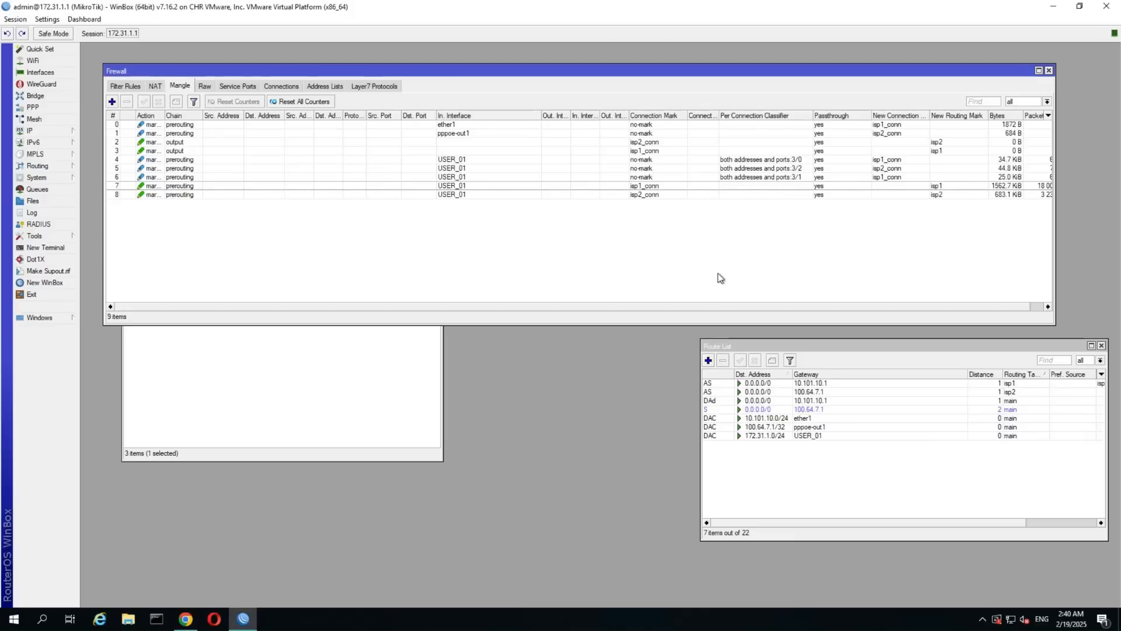
drag(456, 74, 448, 316)
click(39, 73)
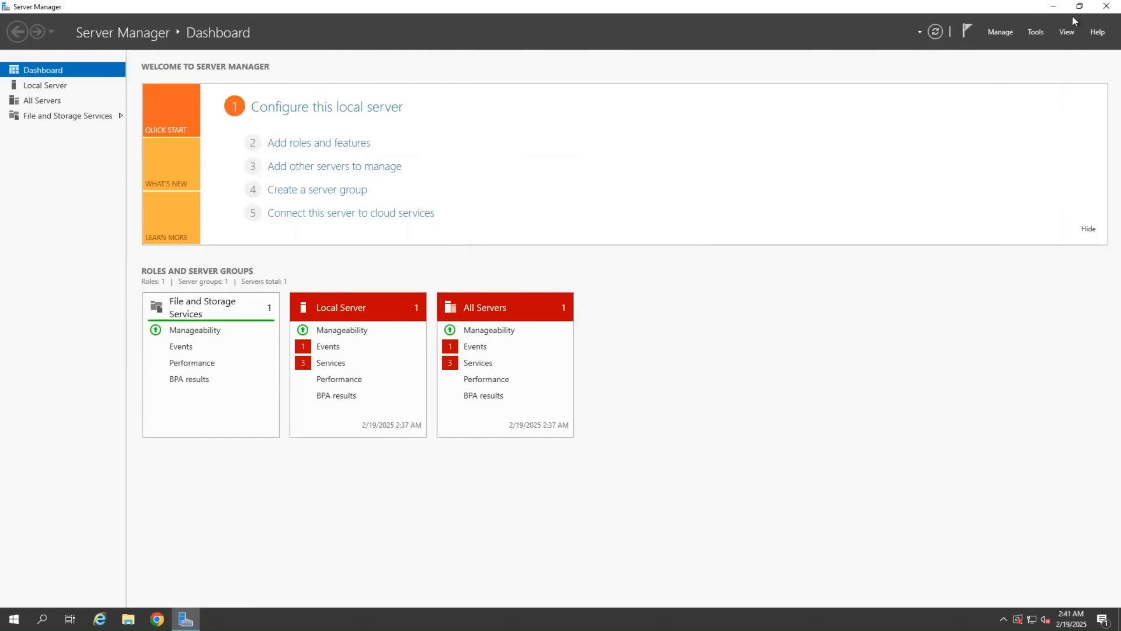
Close Server Manager, open Chrome and load the previously visited Ubuntu Desktop 24.04.1 download thank-you page so the download starts
click(1107, 7)
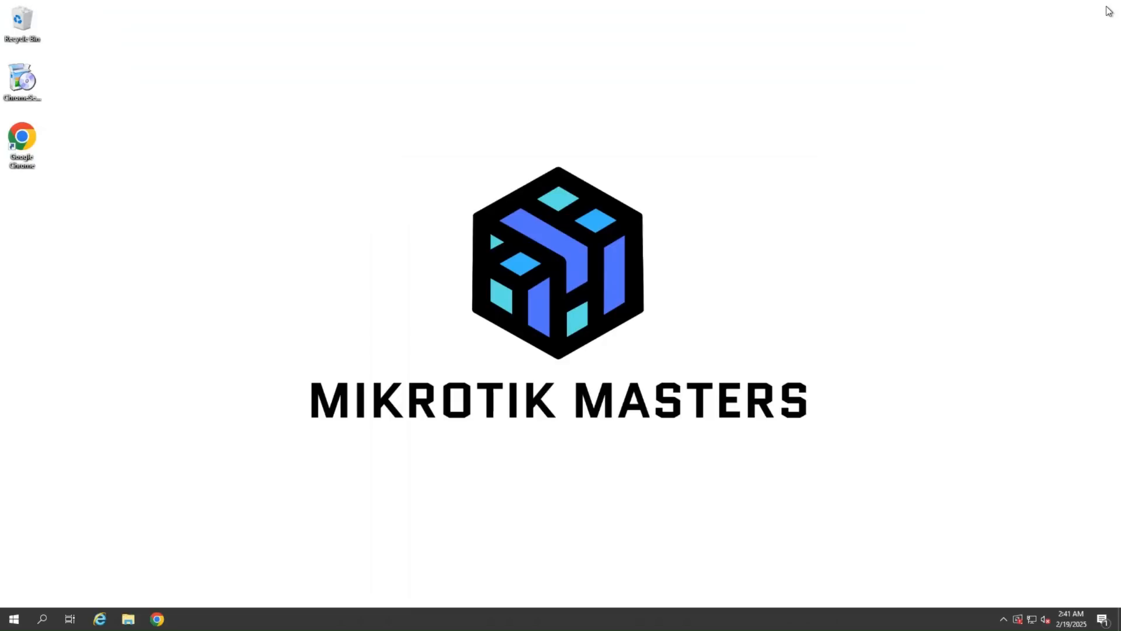
click(156, 619)
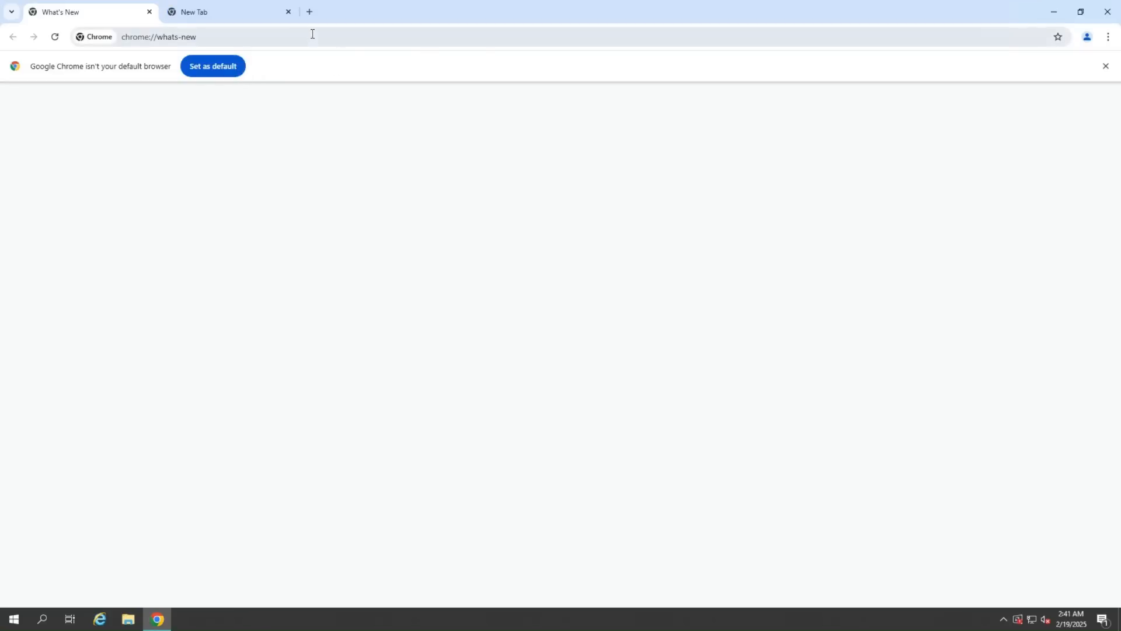
click(306, 35)
text(downl)
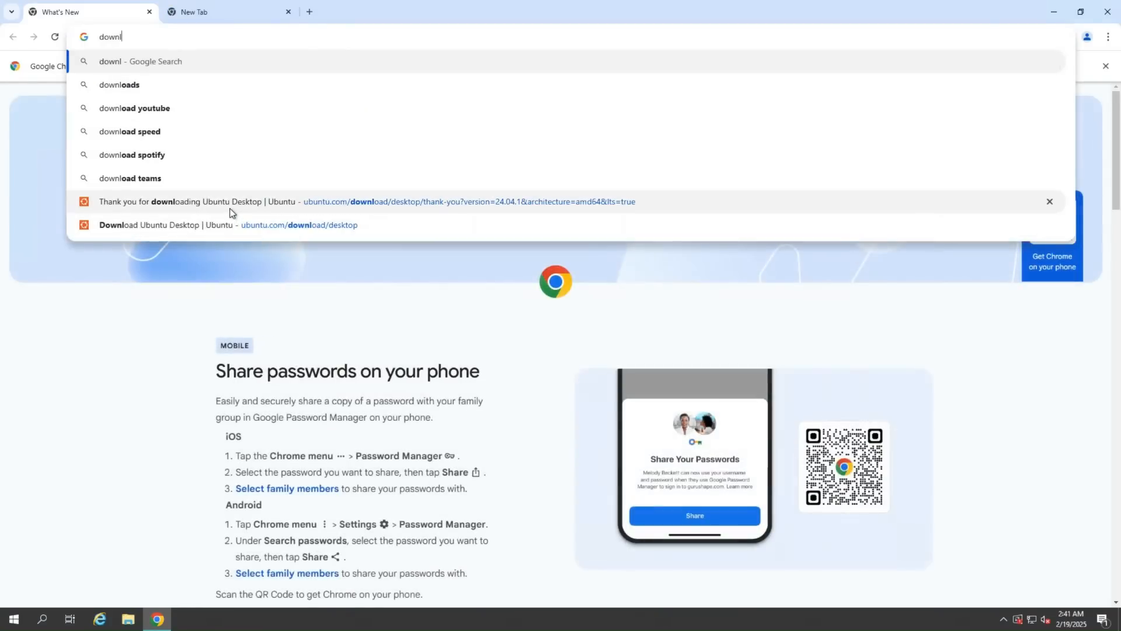
click(229, 208)
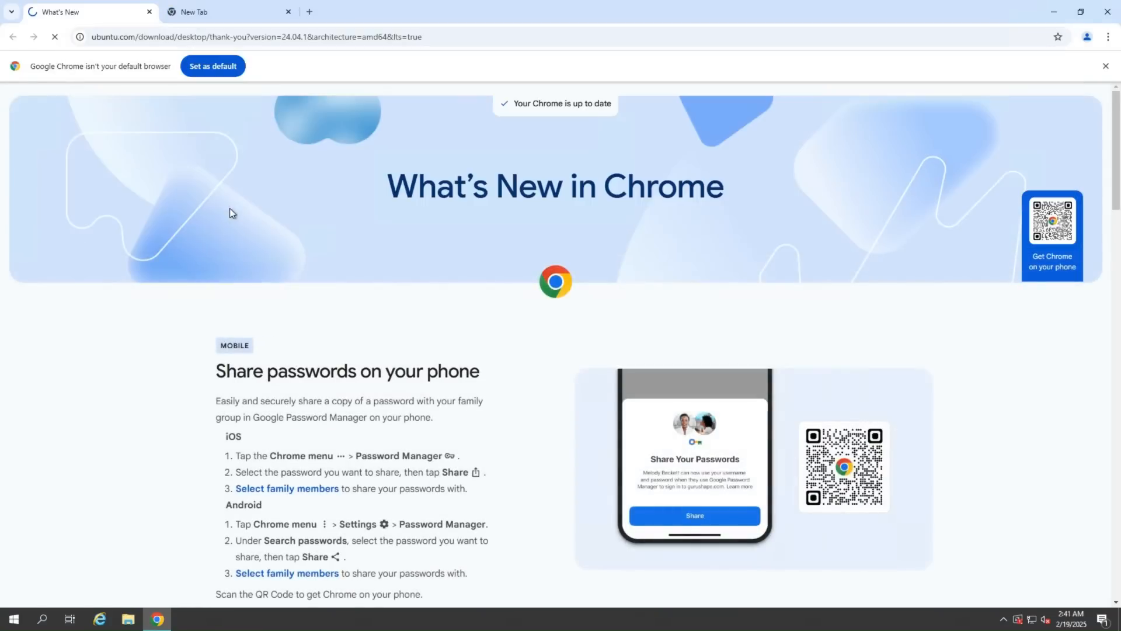
In the second browser tab, search Google for youtube and open the YouTube site
click(242, 17)
click(275, 37)
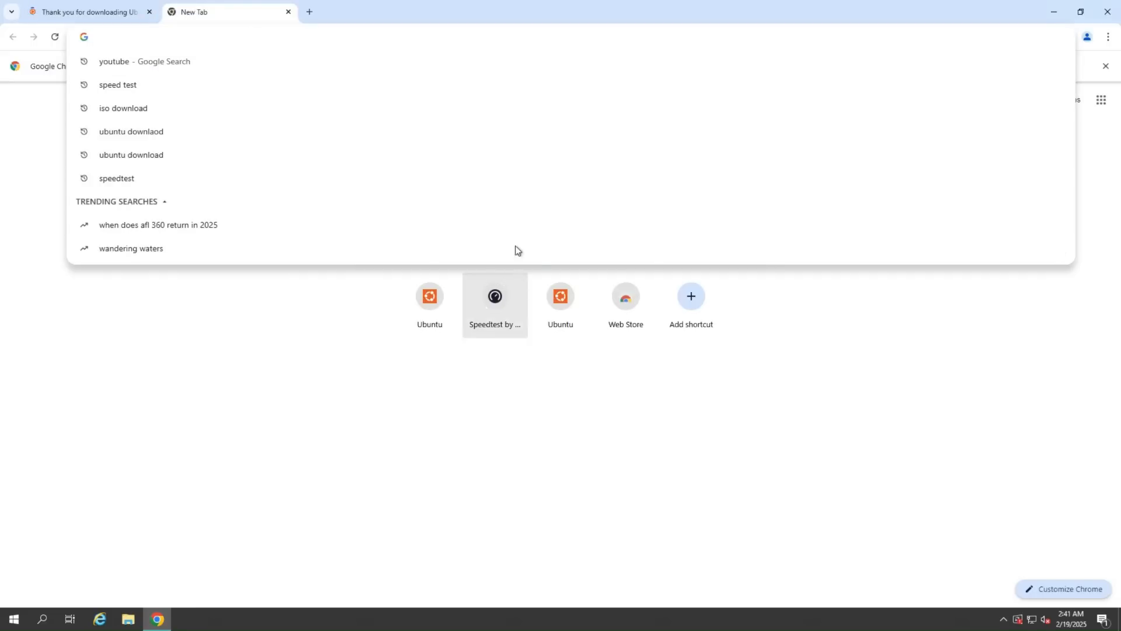
text(yout)
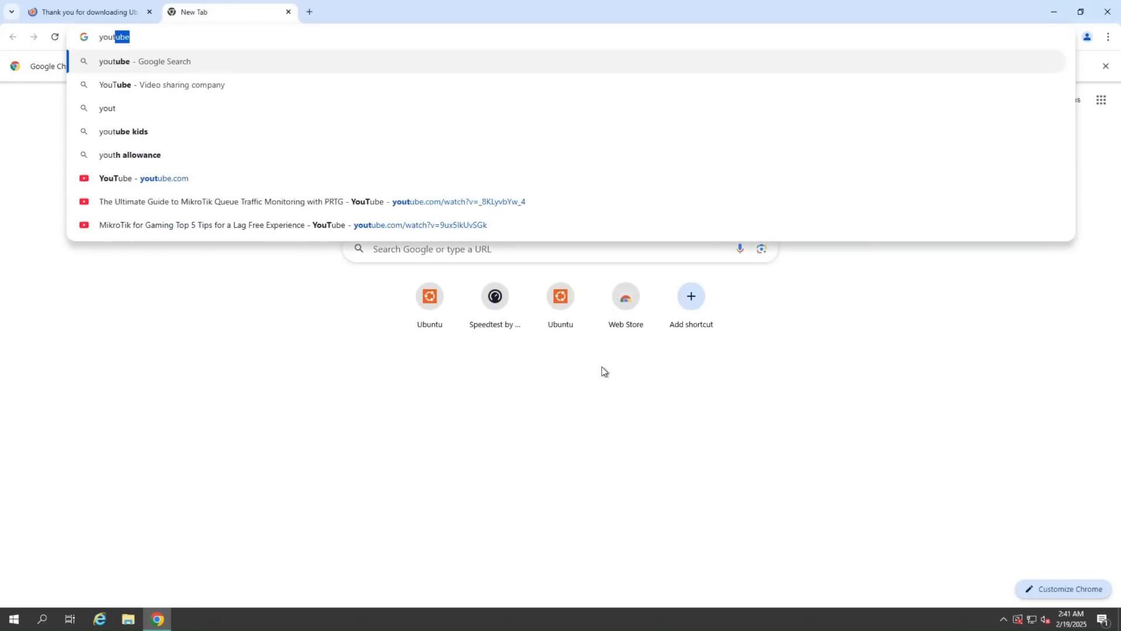
key(Return)
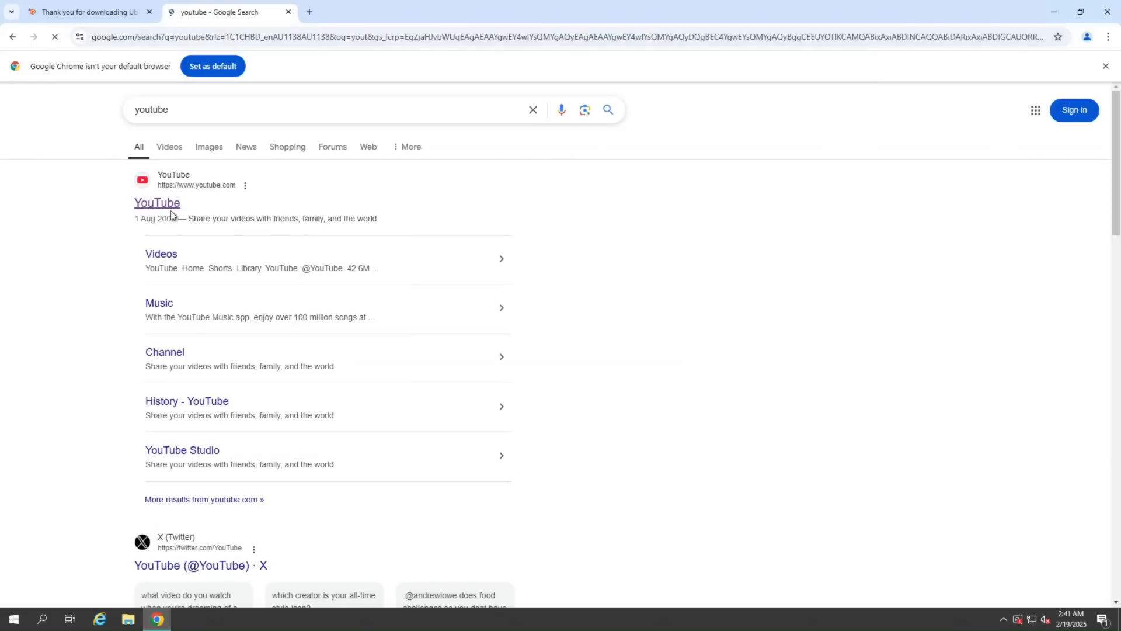
click(170, 213)
Check the Ubuntu download in the browser's recent download history and return to the YouTube tab
click(88, 12)
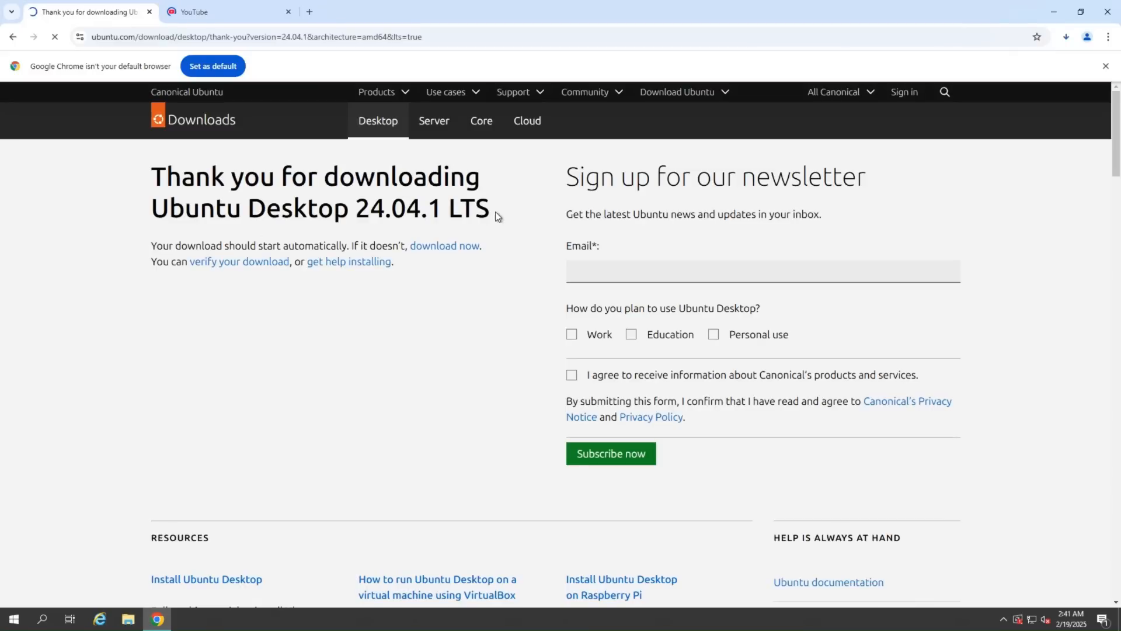
click(1066, 37)
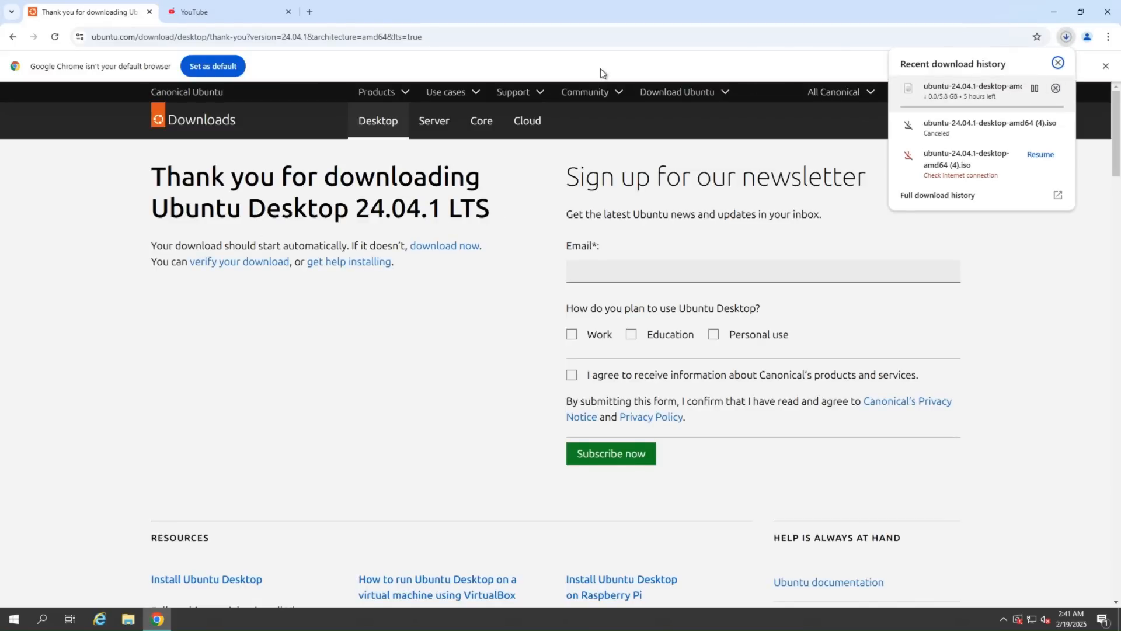
click(206, 12)
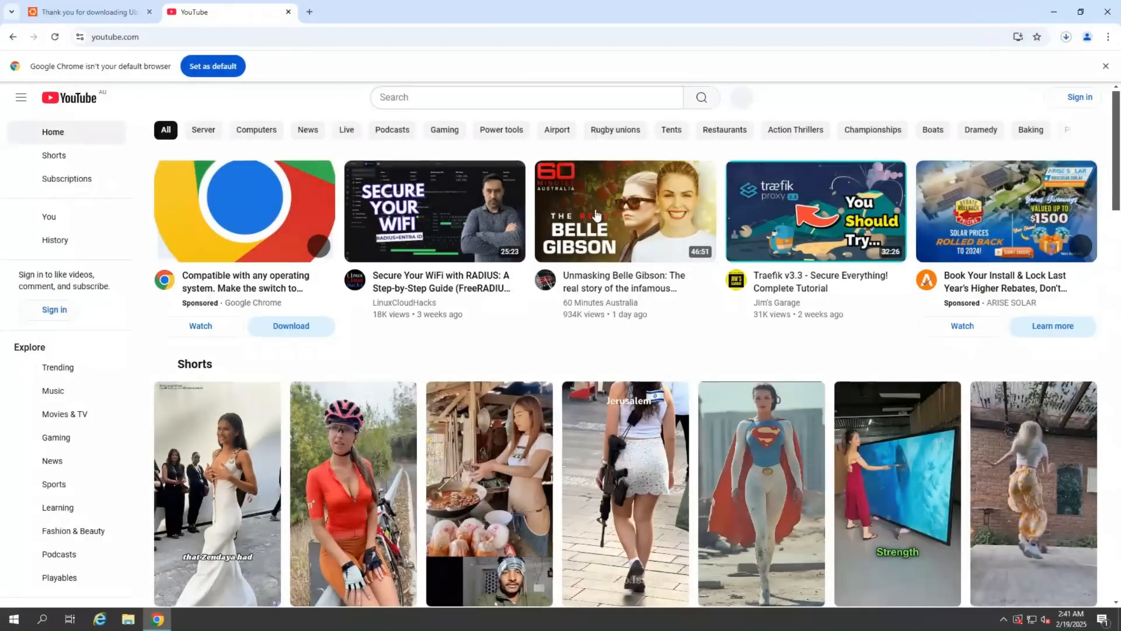
Open the MikroTik Masters BGP Over IPSEC GRE video, followed by the suggested MikroTik OSPF Basic Setup video
scroll(596, 221, down, 3)
scroll(596, 221, down, 5)
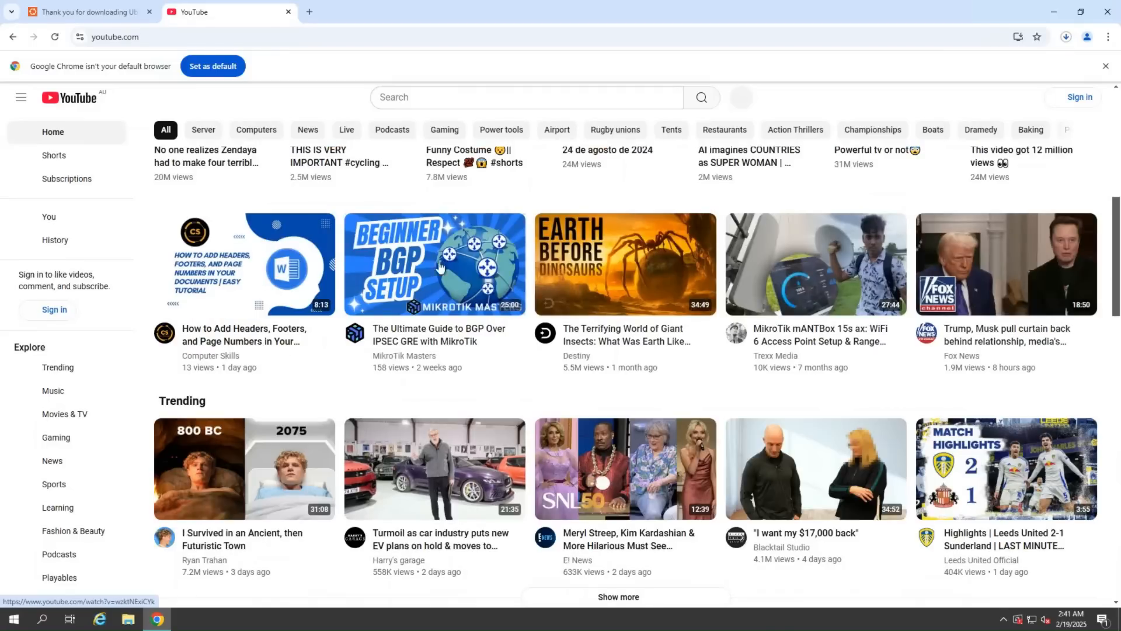
click(476, 336)
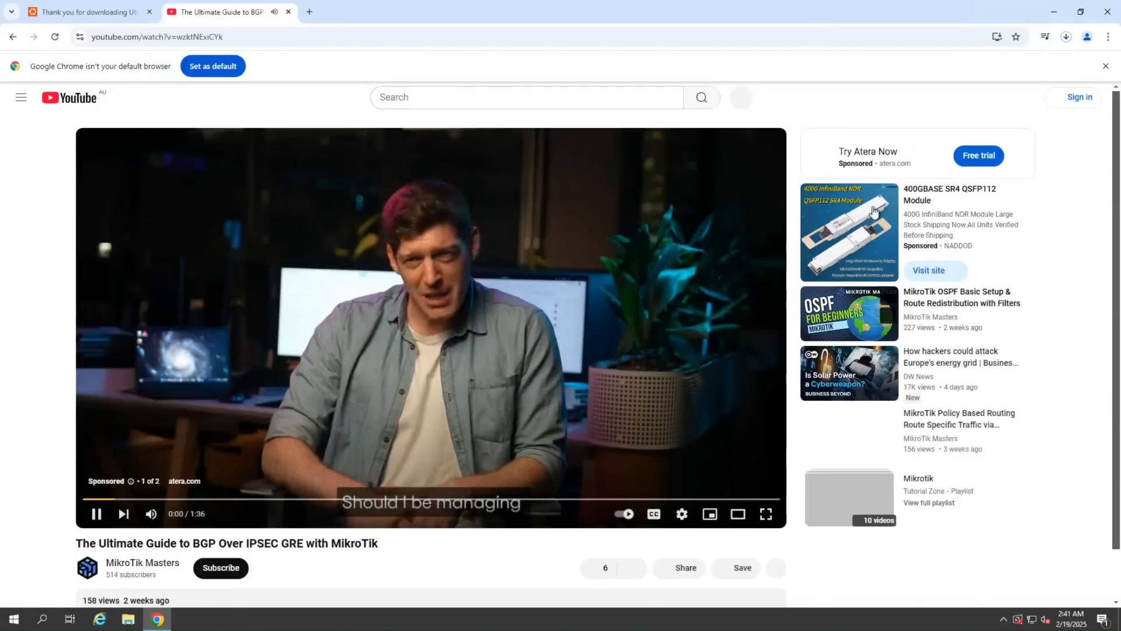
click(844, 365)
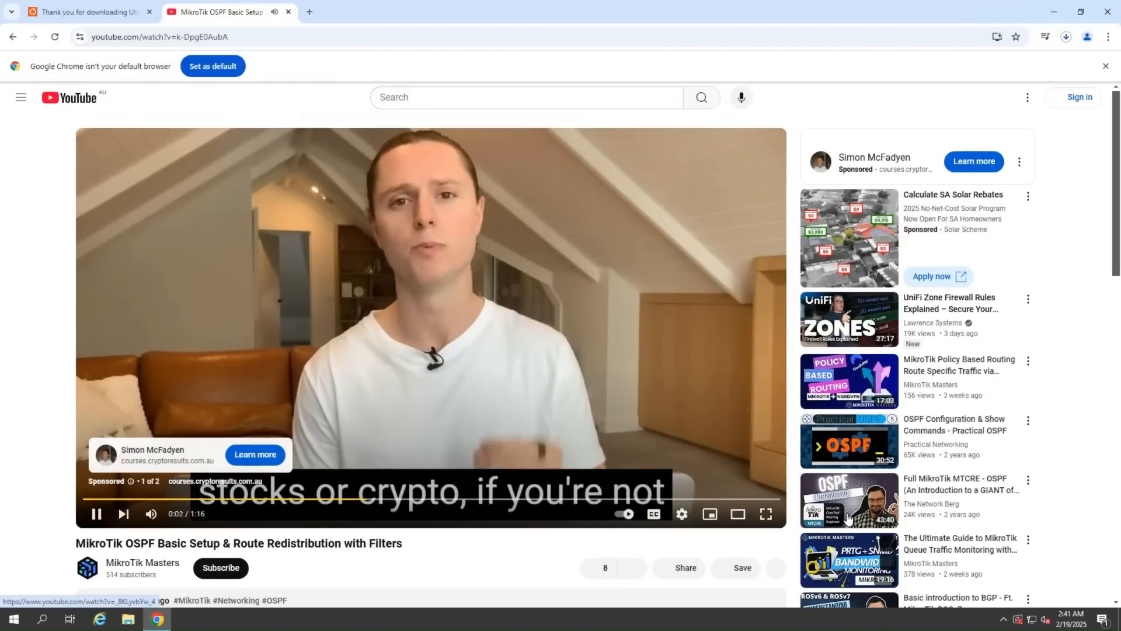
Open the suggested MikroTik Masters videos on Queue Traffic Monitoring and Cloudflare DDNS in new tabs
middle_click(849, 558)
scroll(841, 508, down, 4)
scroll(835, 511, down, 2)
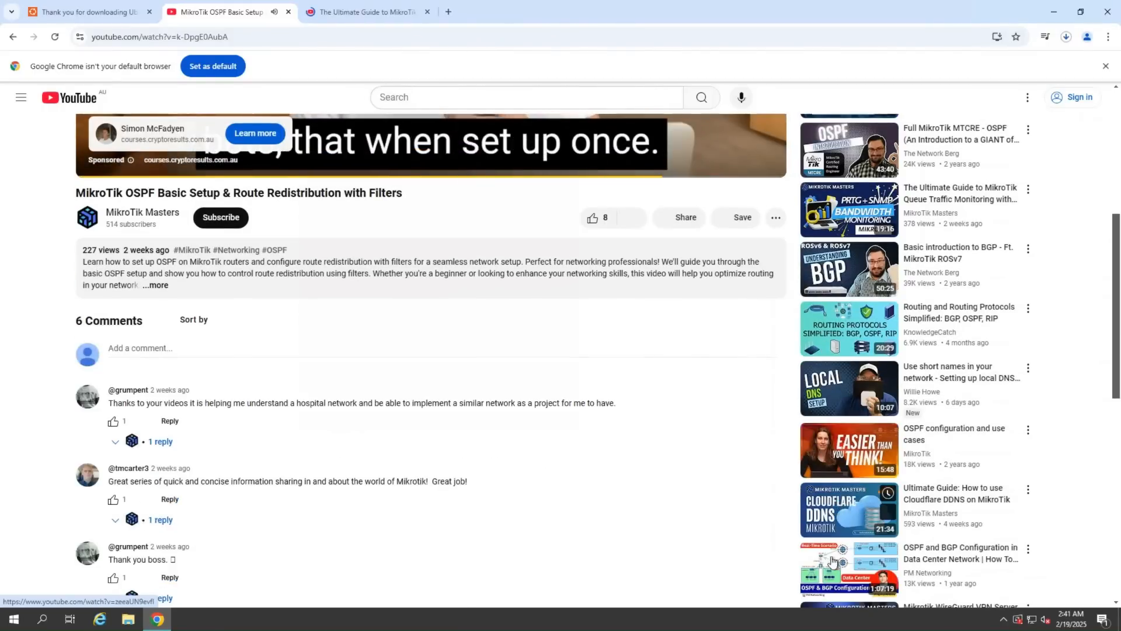
middle_click(824, 523)
scroll(681, 333, up, 5)
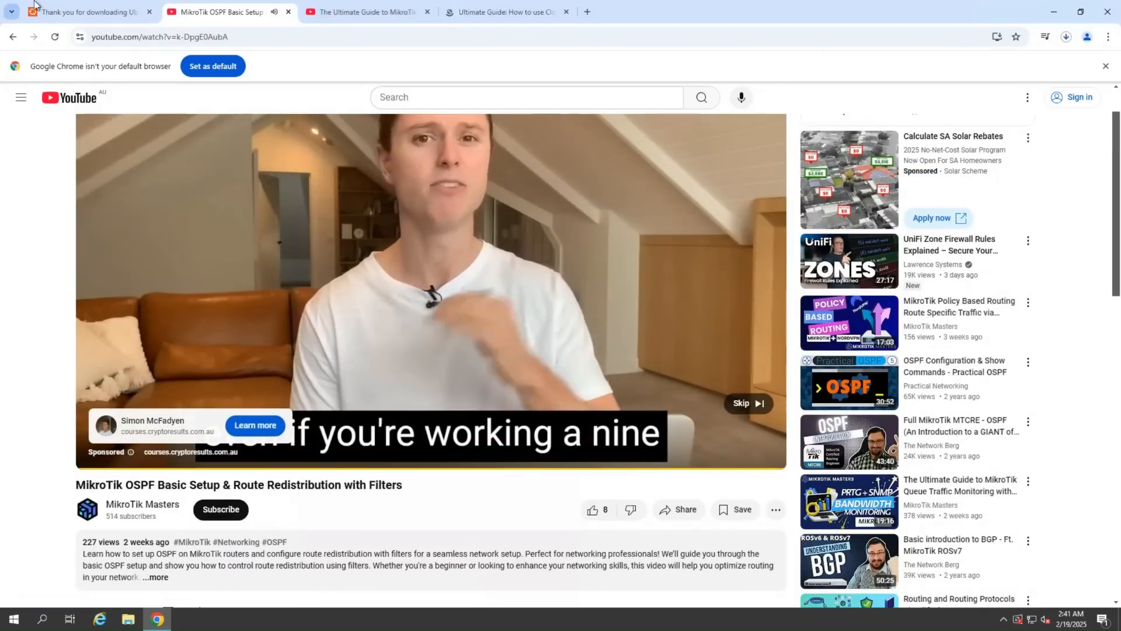
Return to the Ubuntu download tab and minimize the remote desktop session to view the interface traffic in WinBox
click(93, 11)
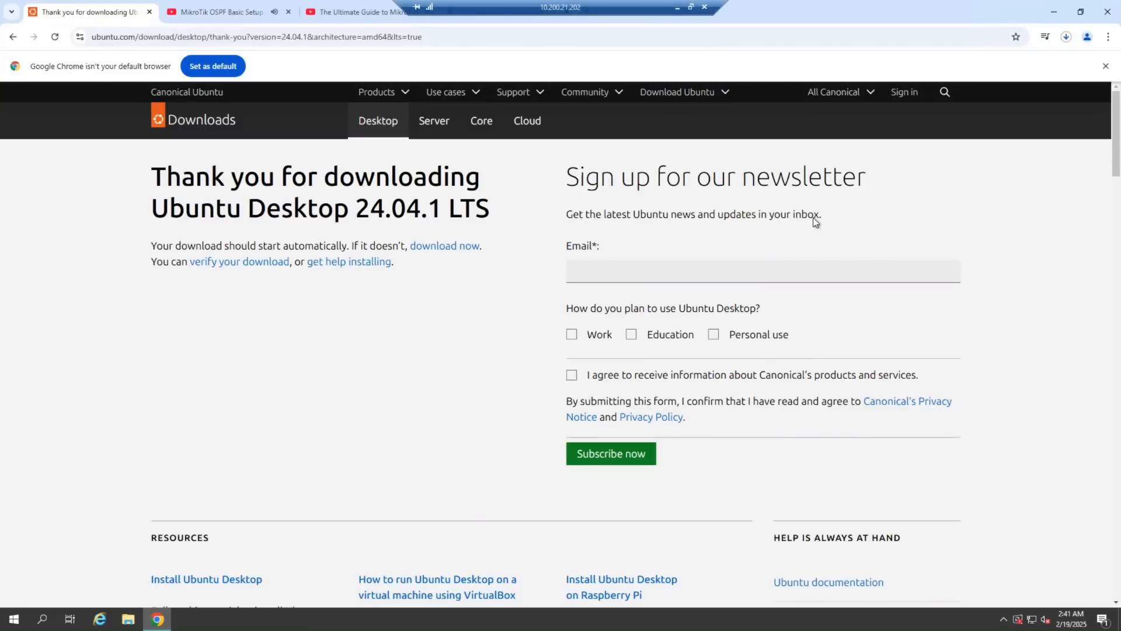
click(677, 8)
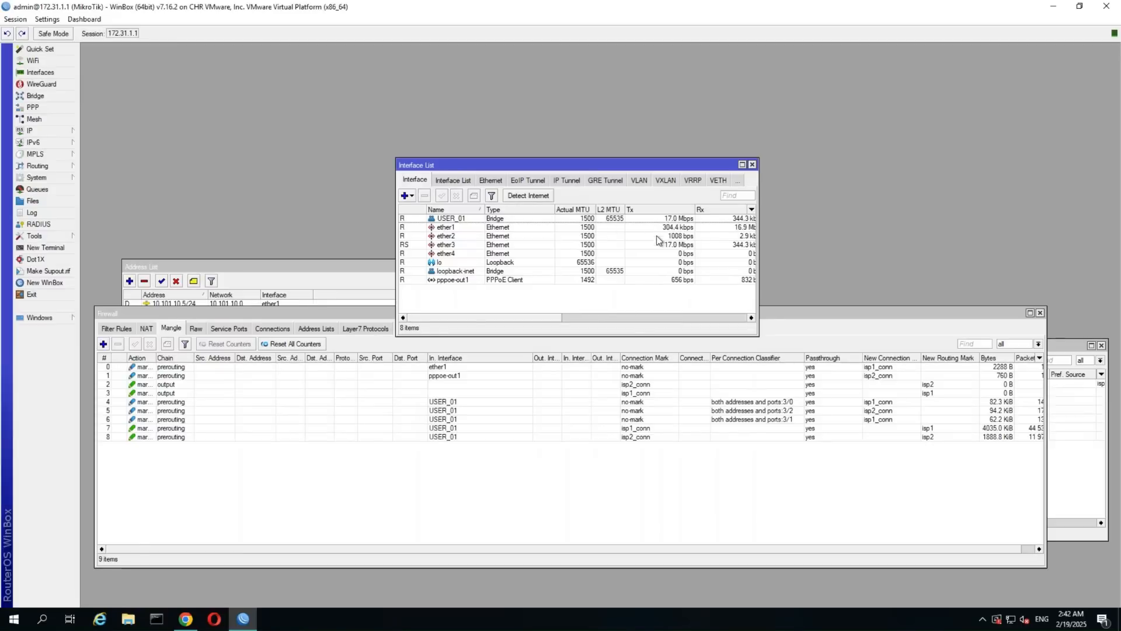
Switch to Chrome, open speedtest.net in a new tab and start a speed test
key(alt+Tab)
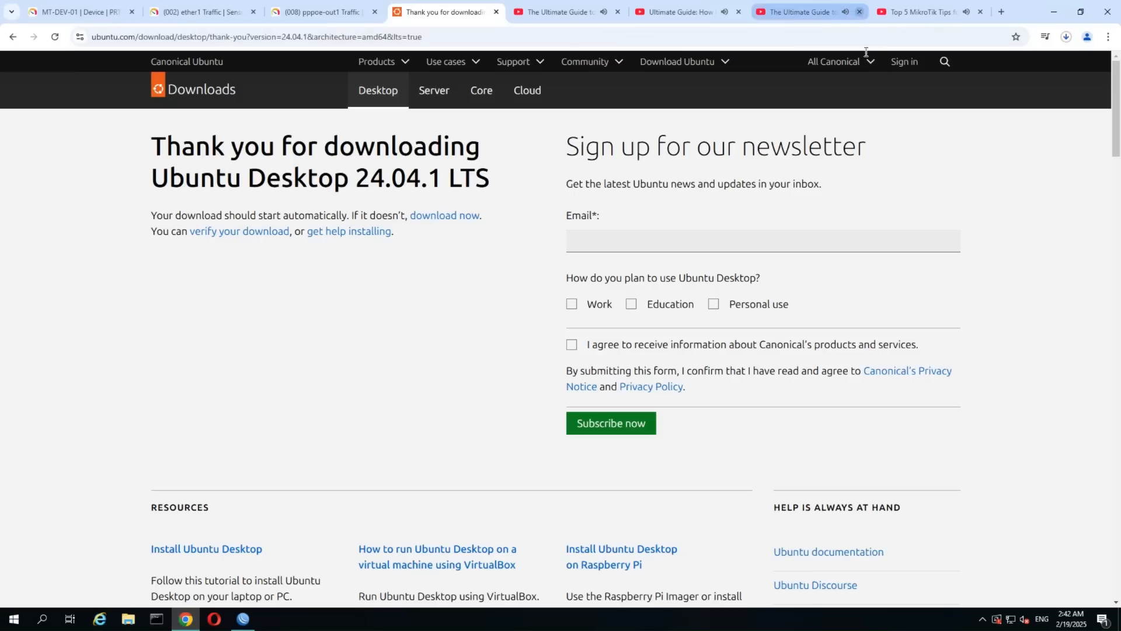
click(1002, 13)
text(speedt)
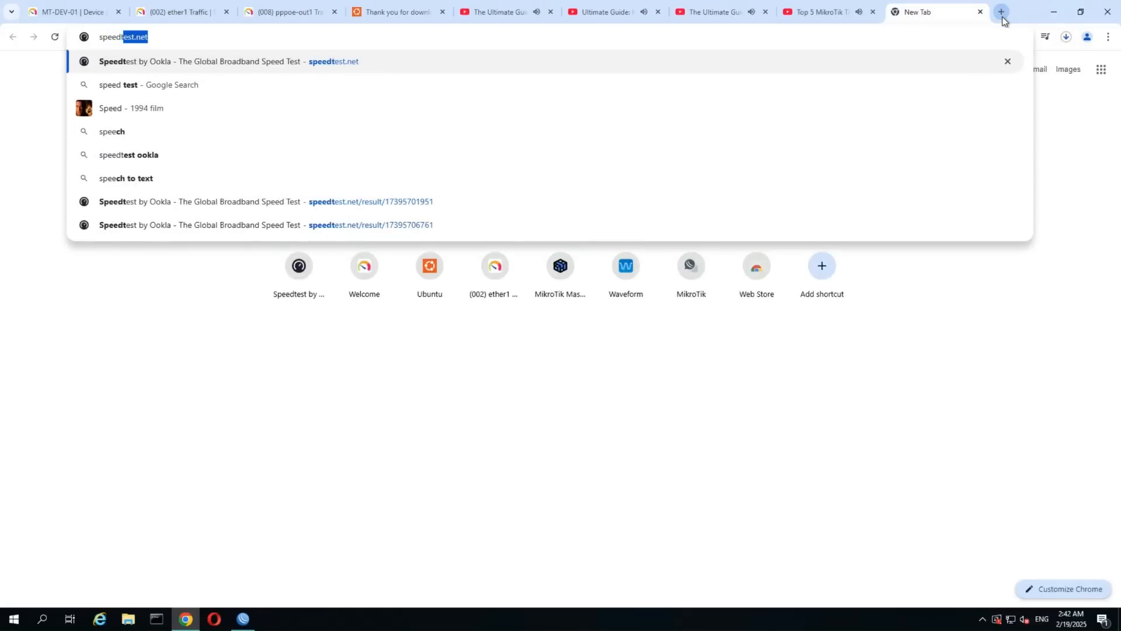
key(Return)
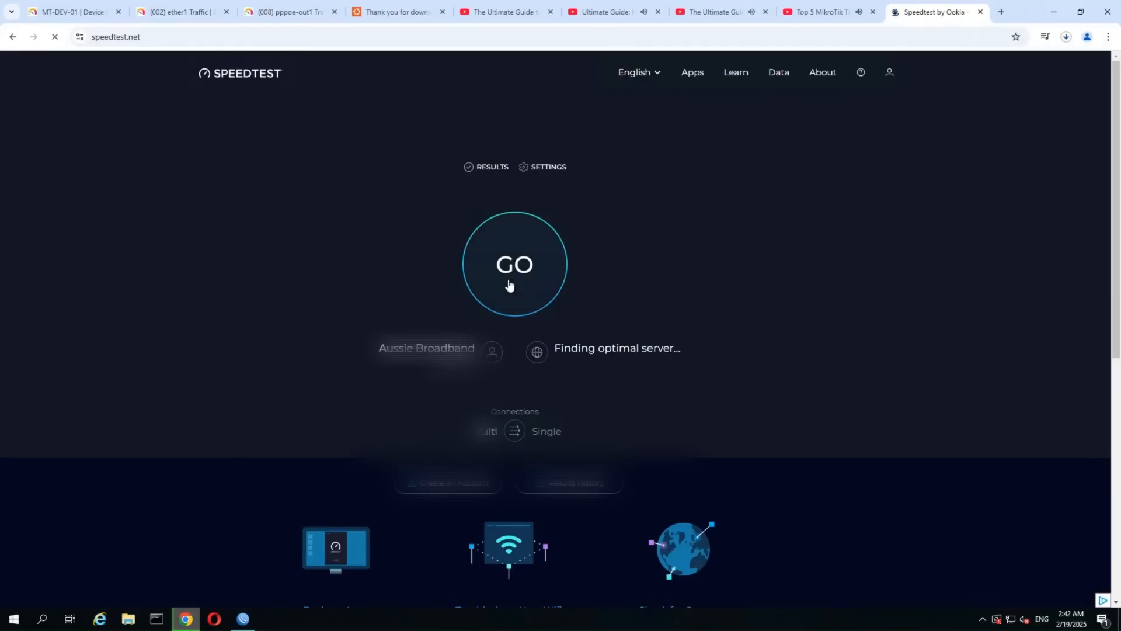
click(514, 287)
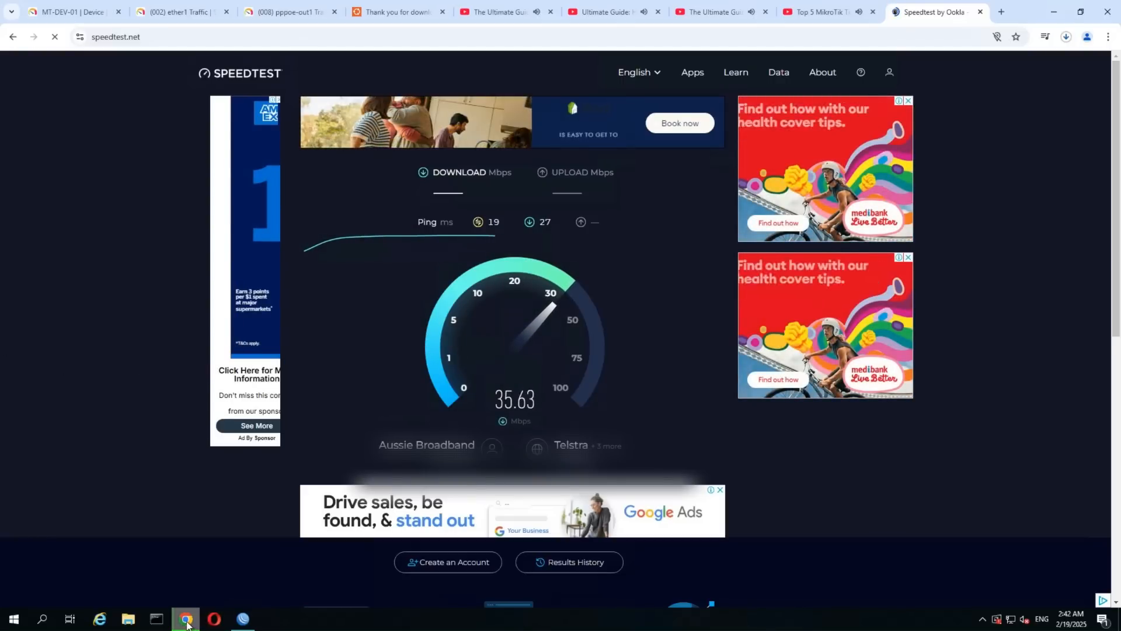
Switch to WinBox and move the Interface List window up, clear of the Firewall window, to watch the traffic rates
key(alt+Tab)
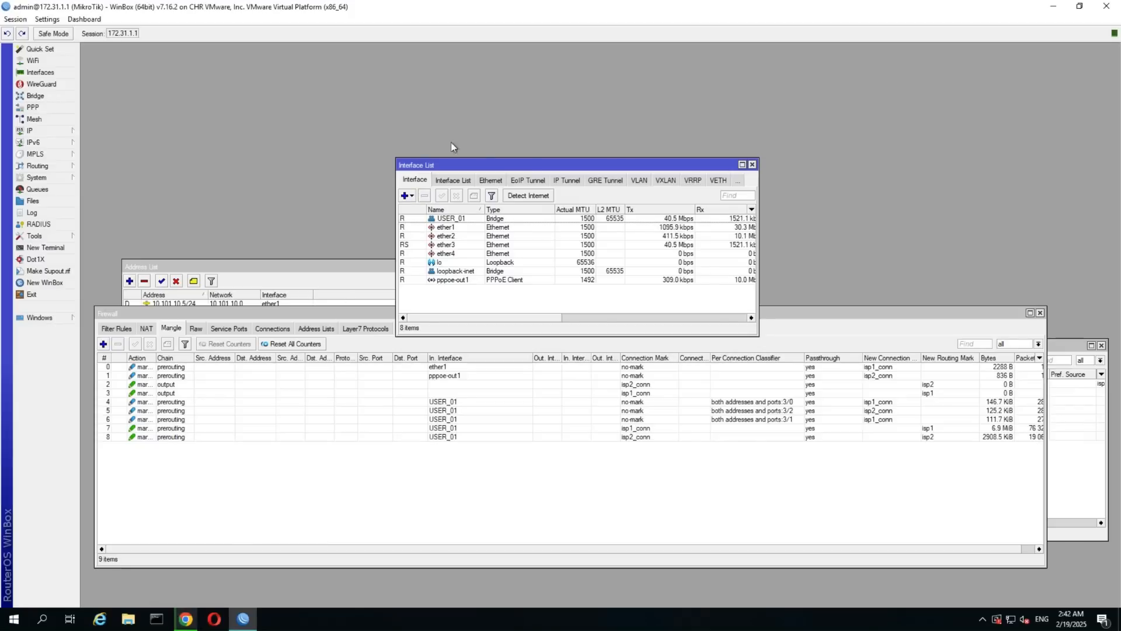
drag(488, 165, 478, 104)
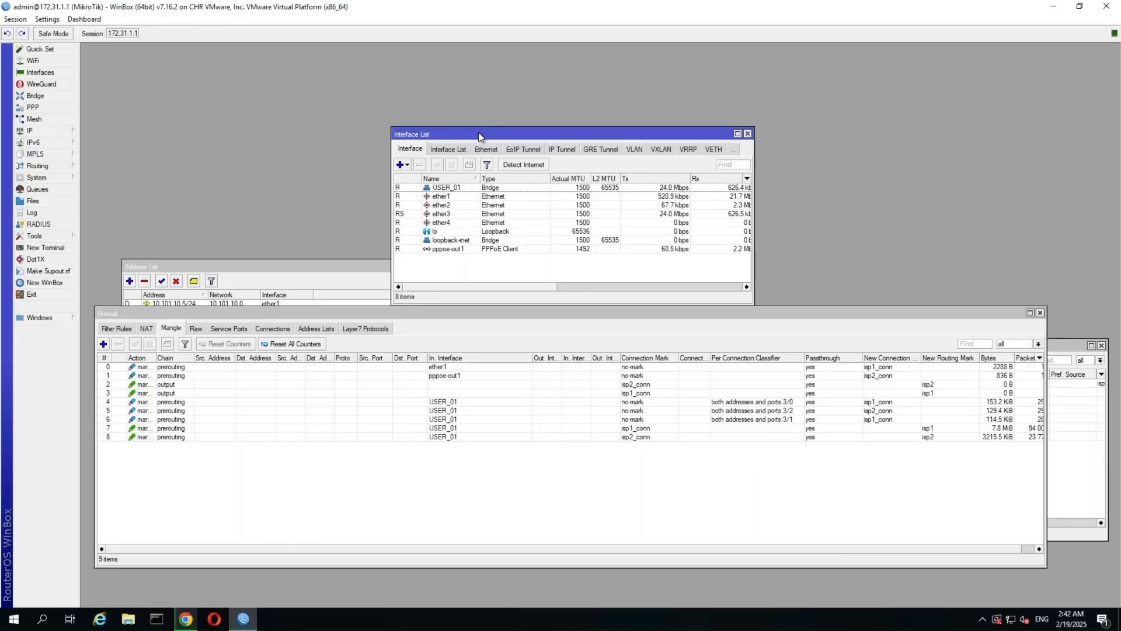
drag(478, 137, 423, 78)
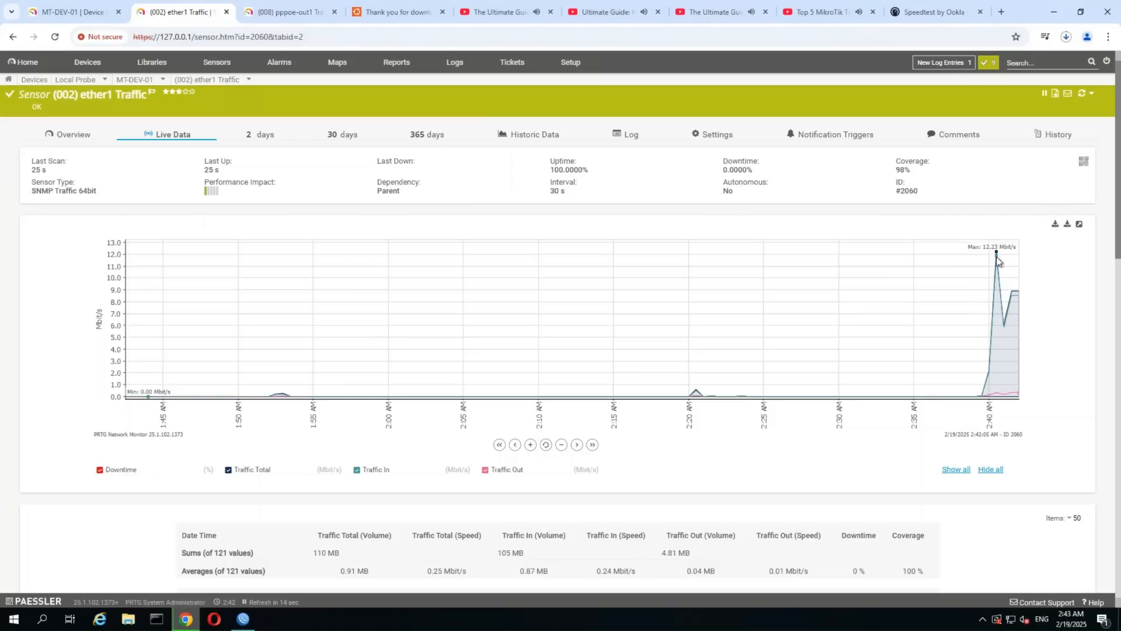
Compare the PRTG live traffic graphs of ether1 and pppoe-out1, running an immediate scan on the pppoe-out1 sensor
click(288, 11)
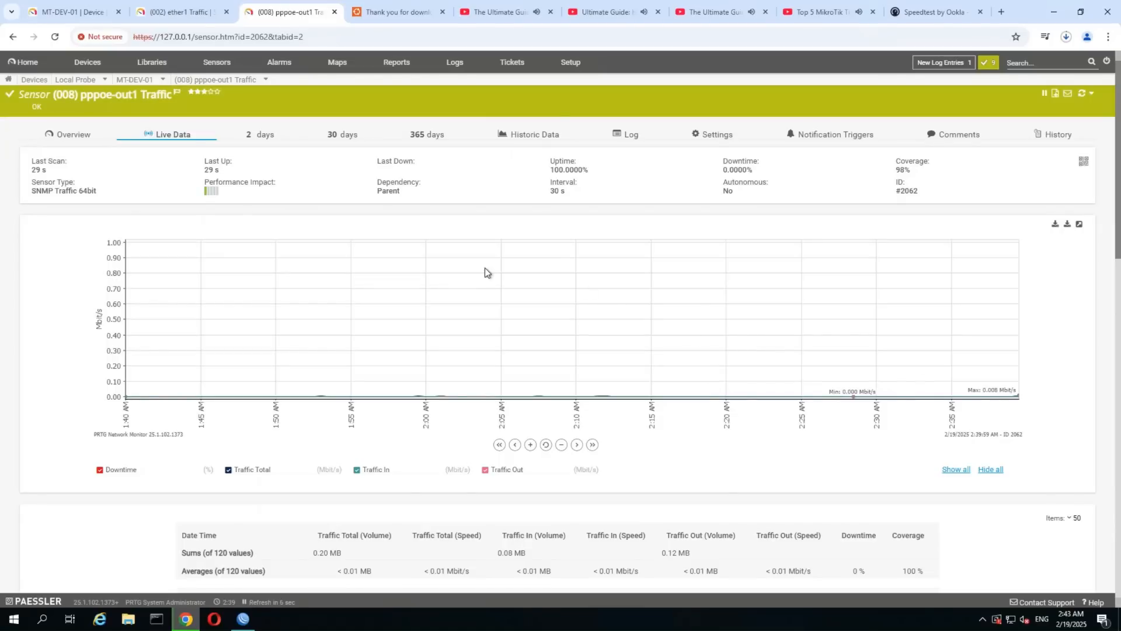
click(1083, 99)
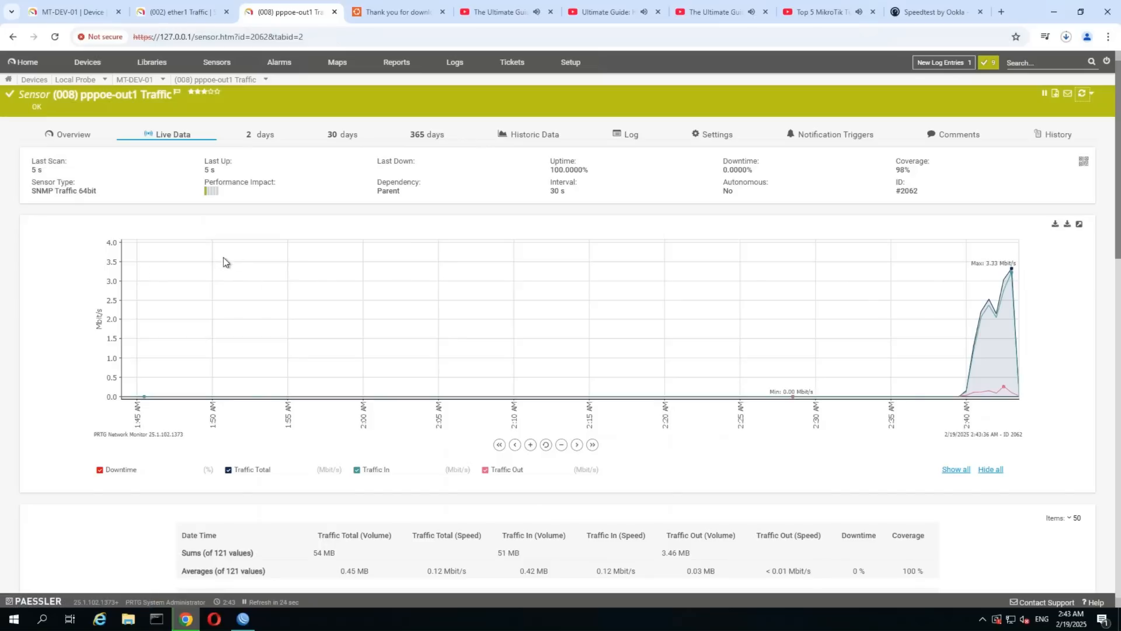
click(175, 12)
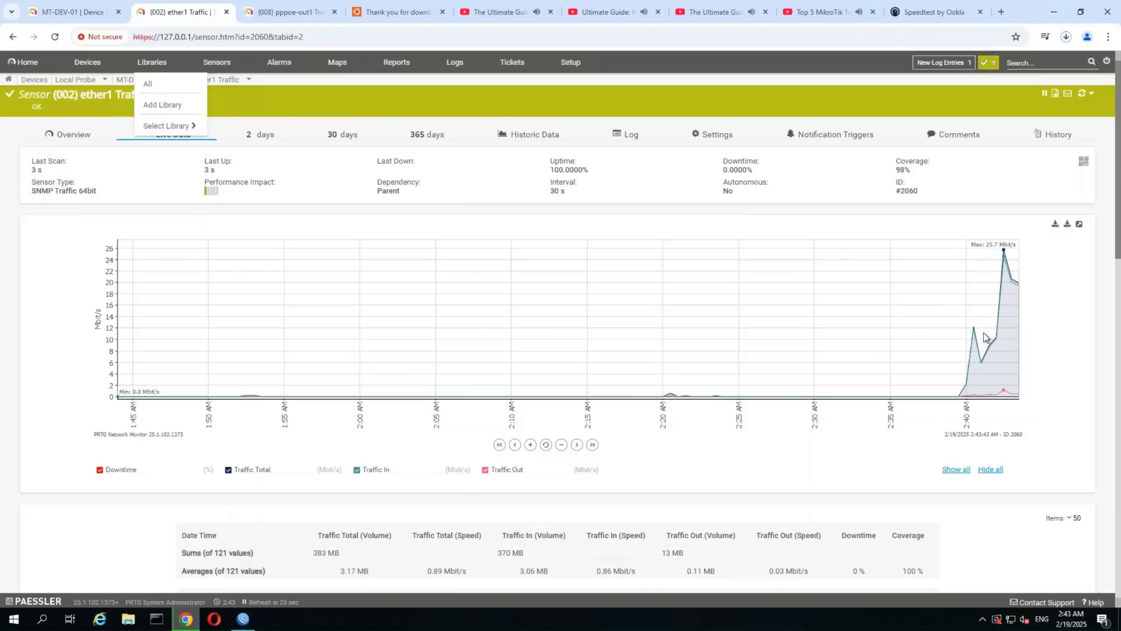
click(290, 11)
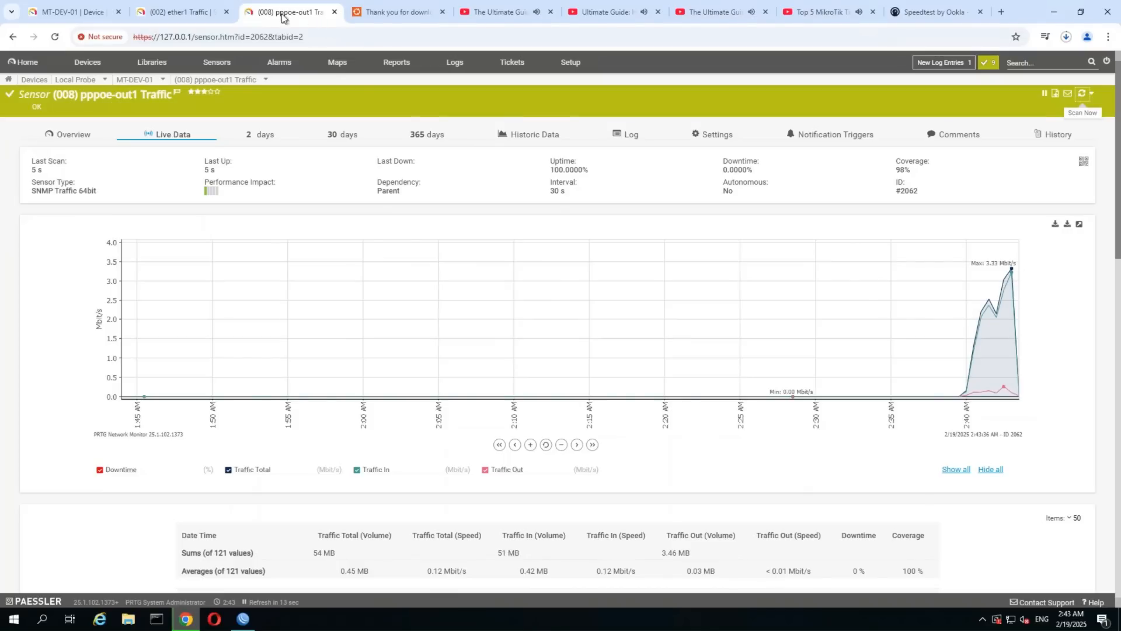
click(175, 12)
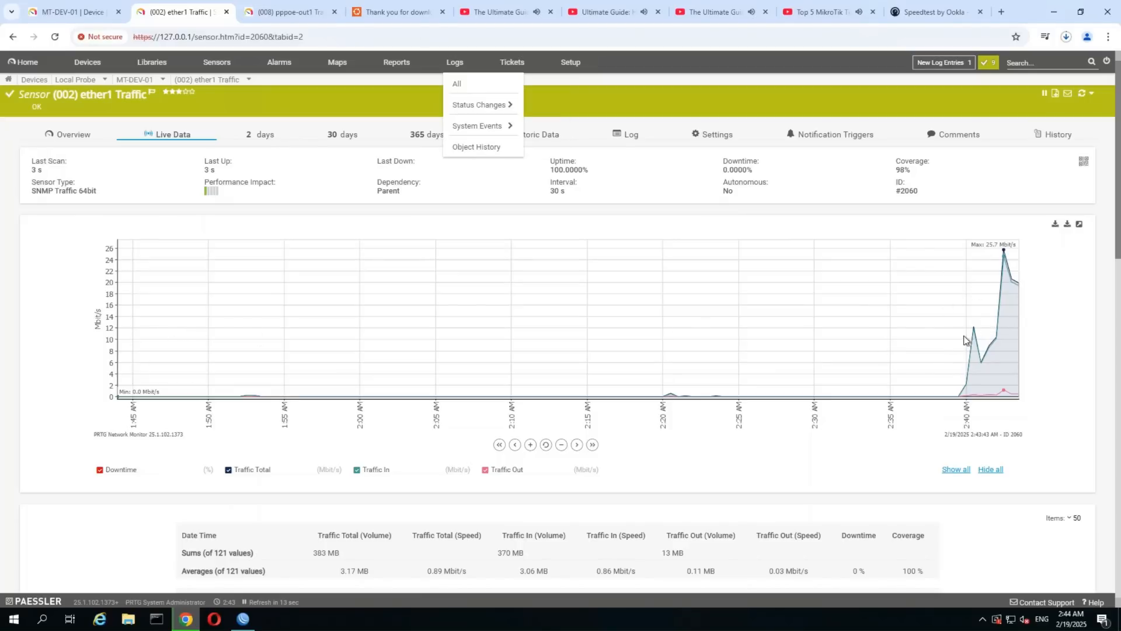
click(275, 13)
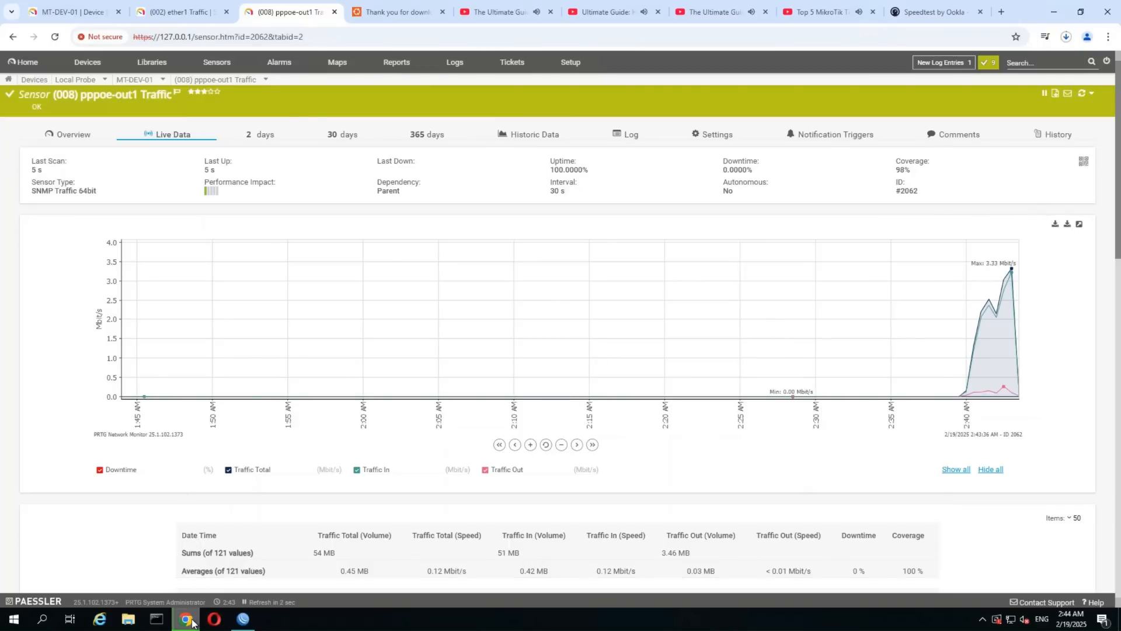
Switch to WinBox and examine the traffic rates of USER_01 and ether3 in the interface list
mouse_move(192, 623)
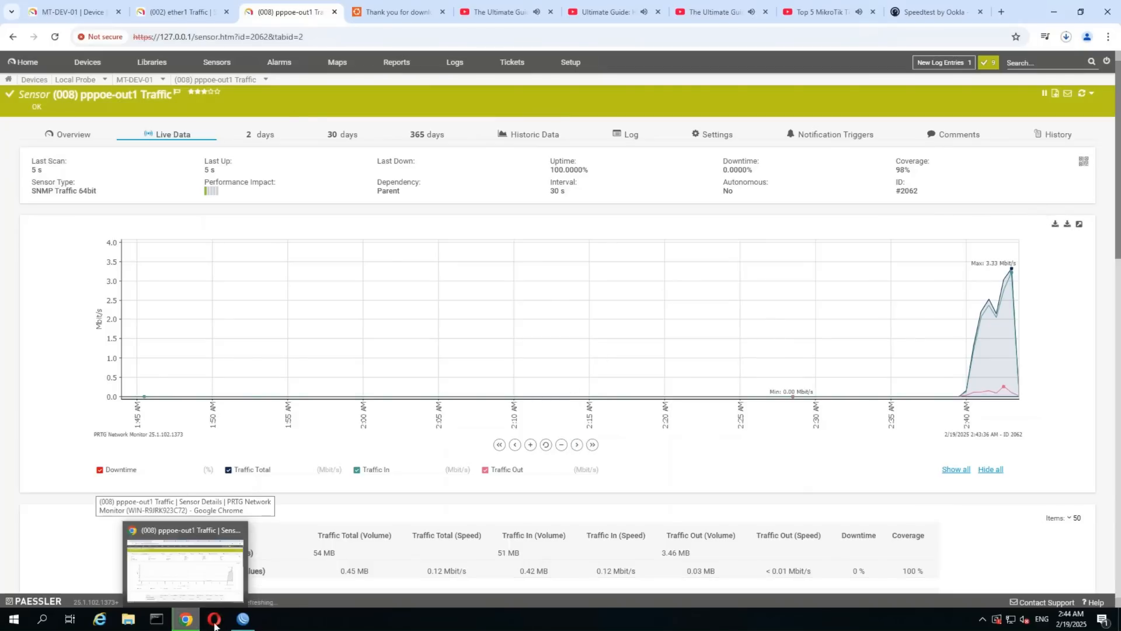
click(243, 622)
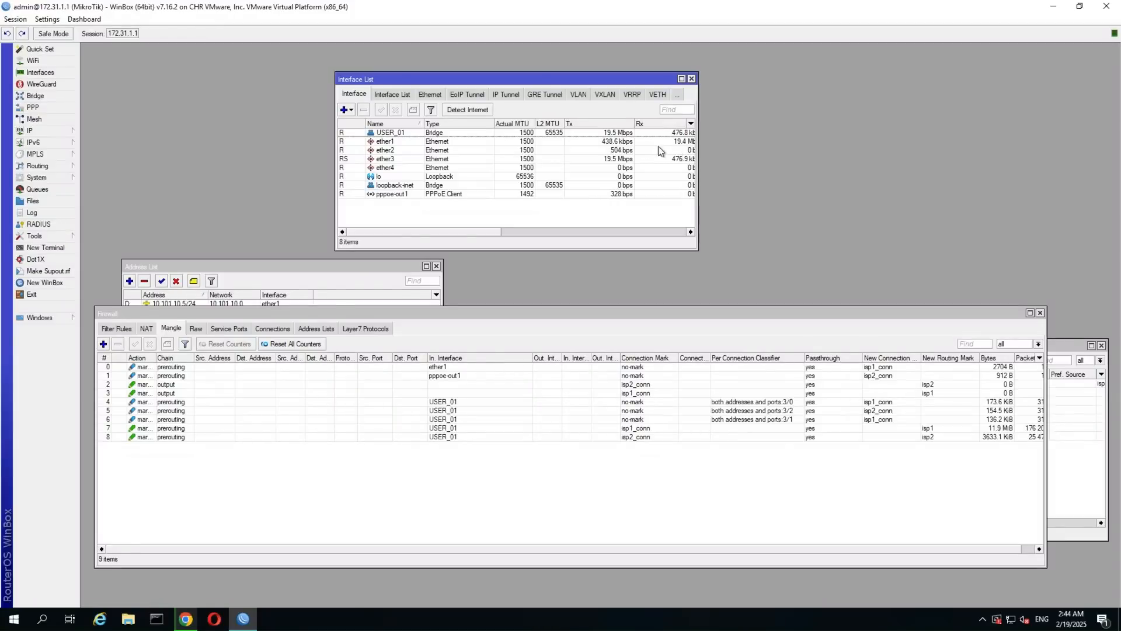
click(595, 134)
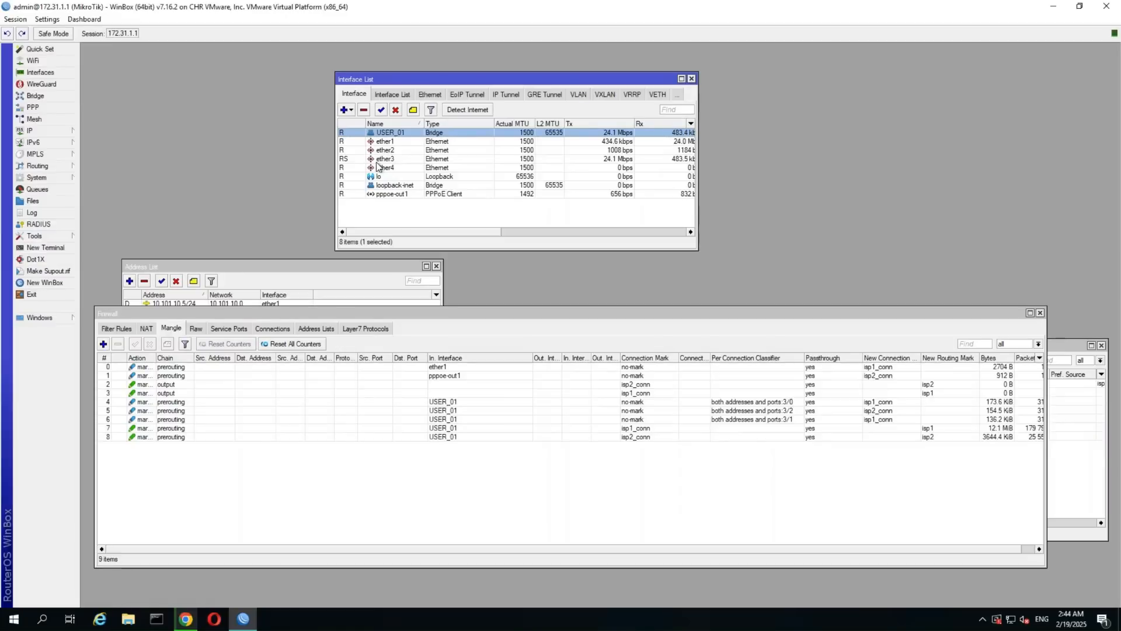
click(355, 163)
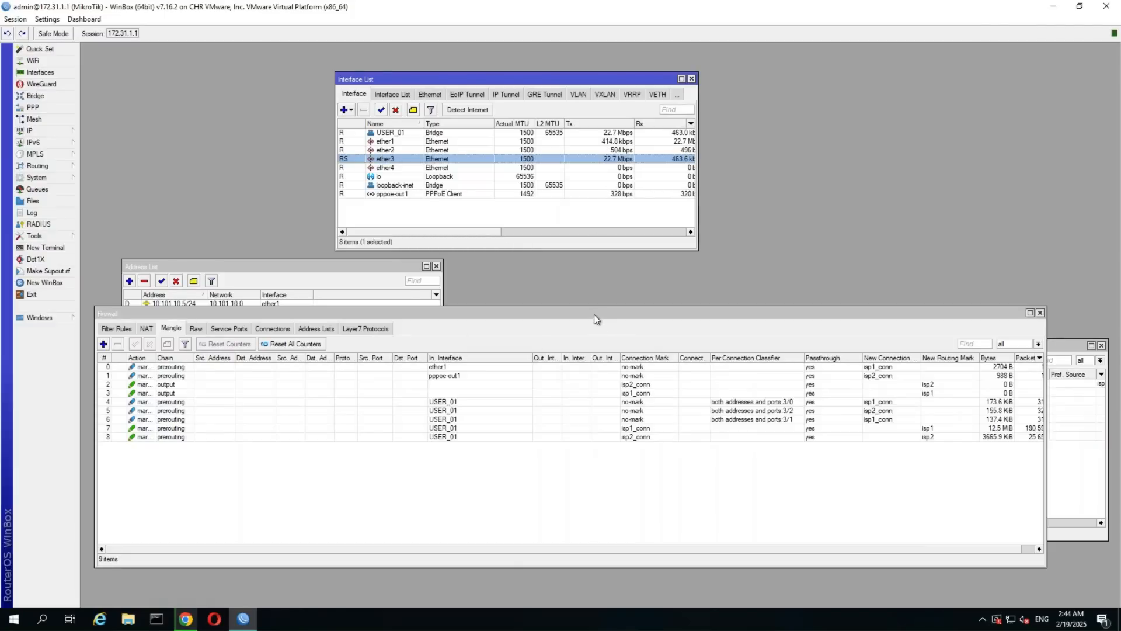
Move the Firewall window slightly higher and select the mangle rule with classifier both addresses and ports:3/2
drag(594, 314, 604, 299)
click(785, 395)
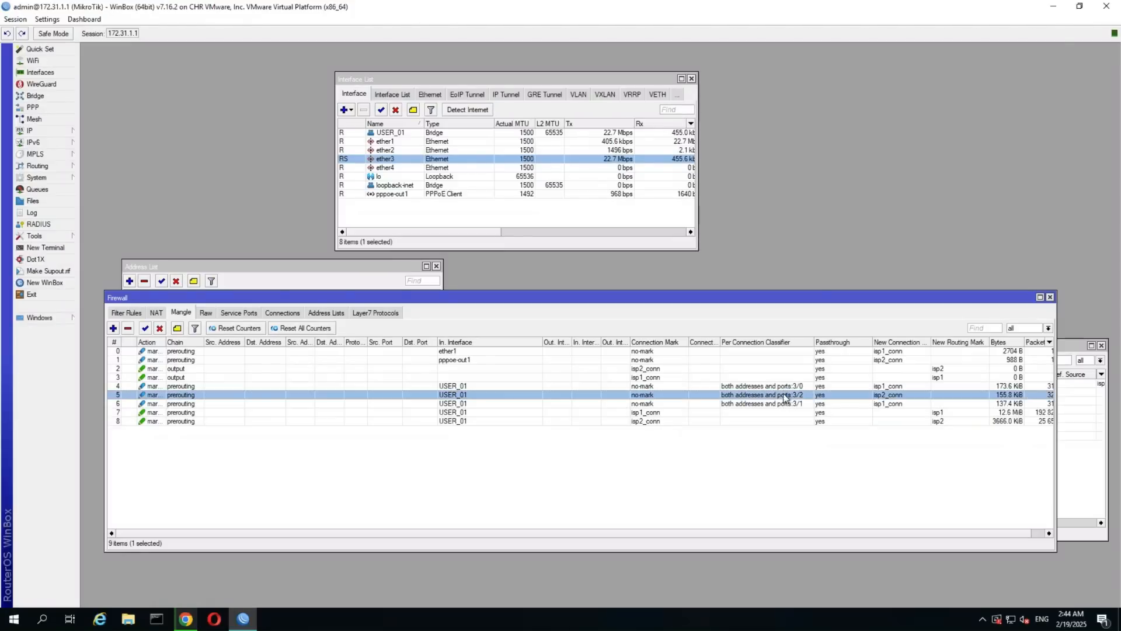
Examine the USER_01 mangle rules with classifiers 3/0 and 3/2, leaving the both addresses and ports:3/0 rule selected
key(Up)
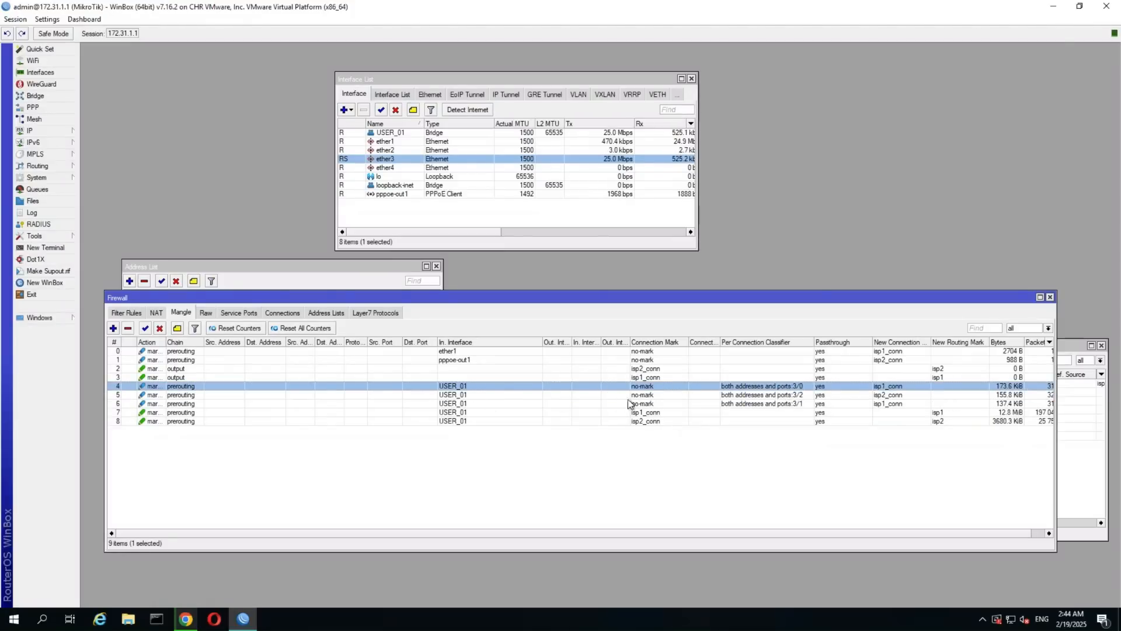
click(781, 395)
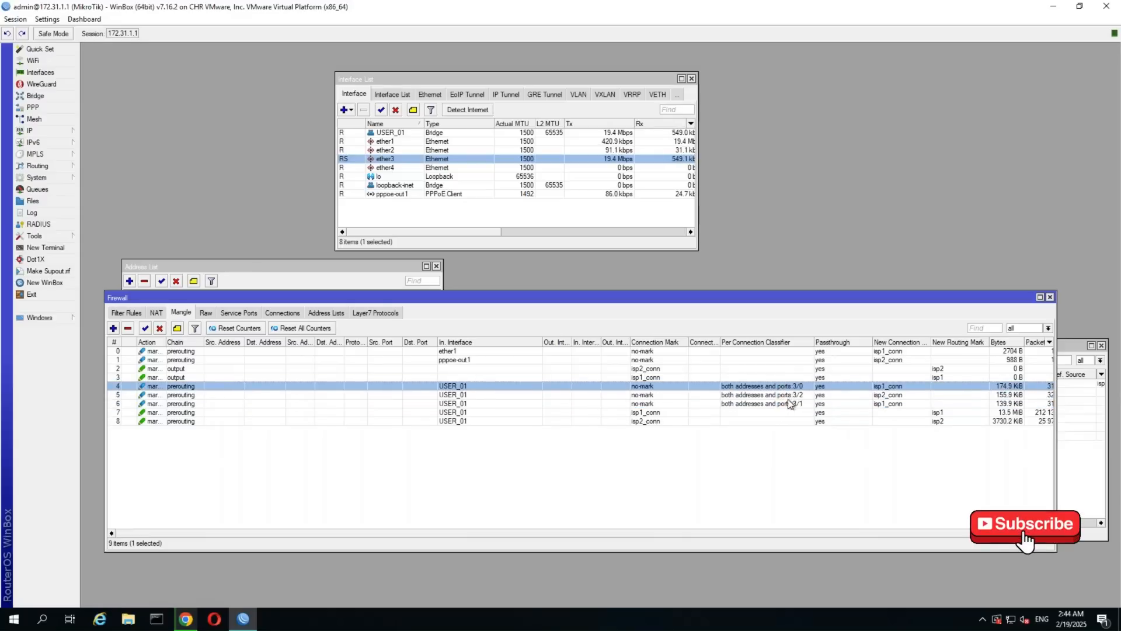
key(Up)
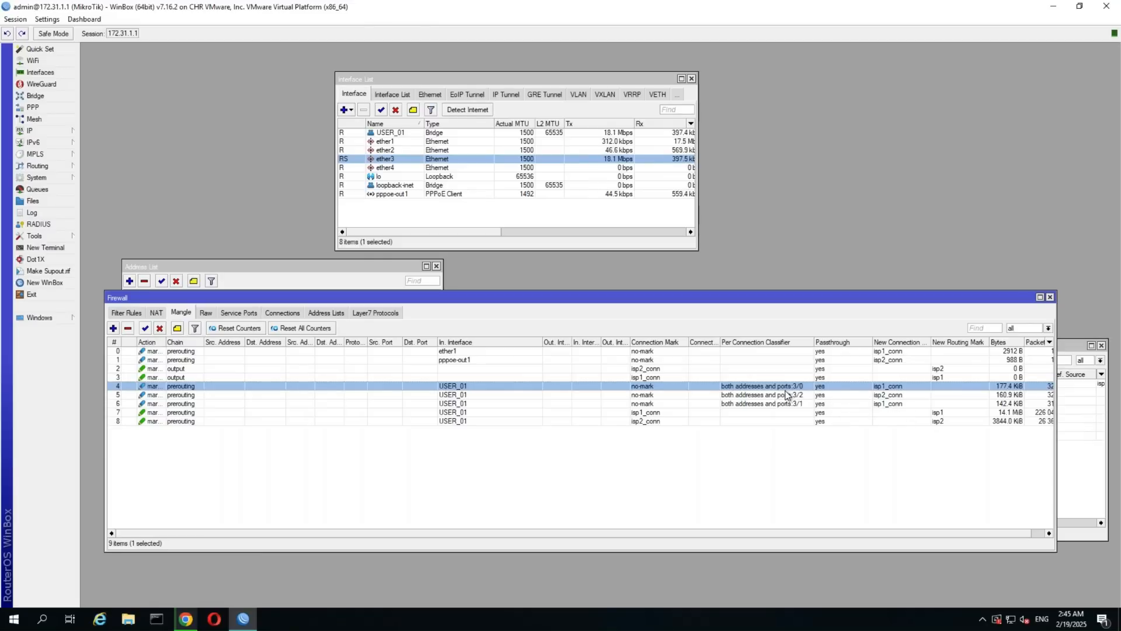
Show the firewall's tracked connections in the maximized Firewall window, sorted ascending by connection mark
click(283, 312)
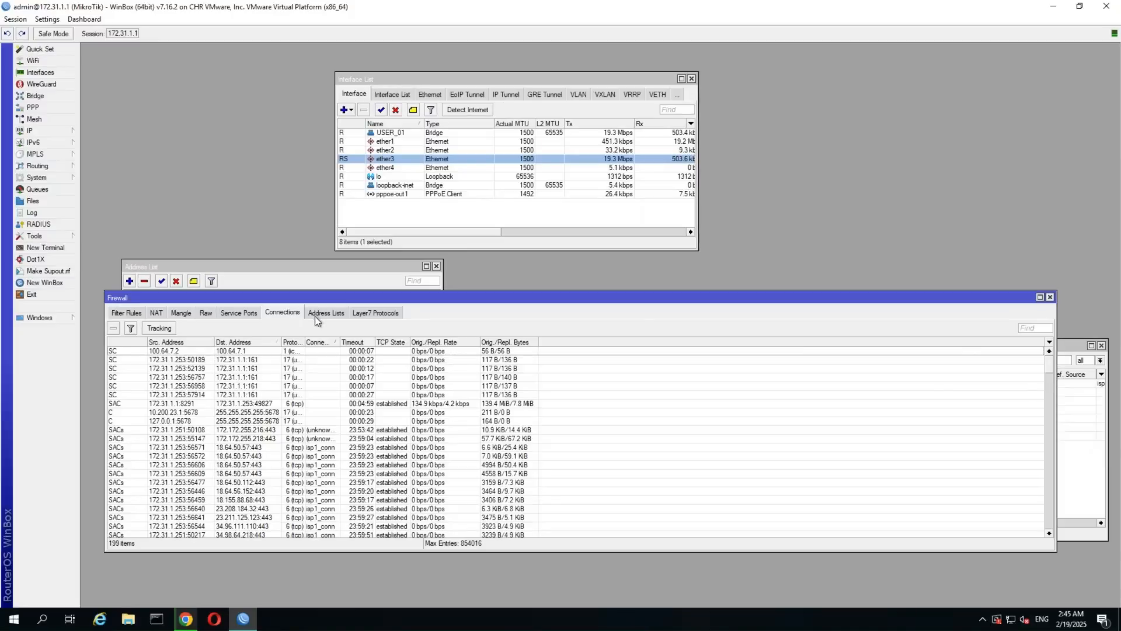
double_click(357, 298)
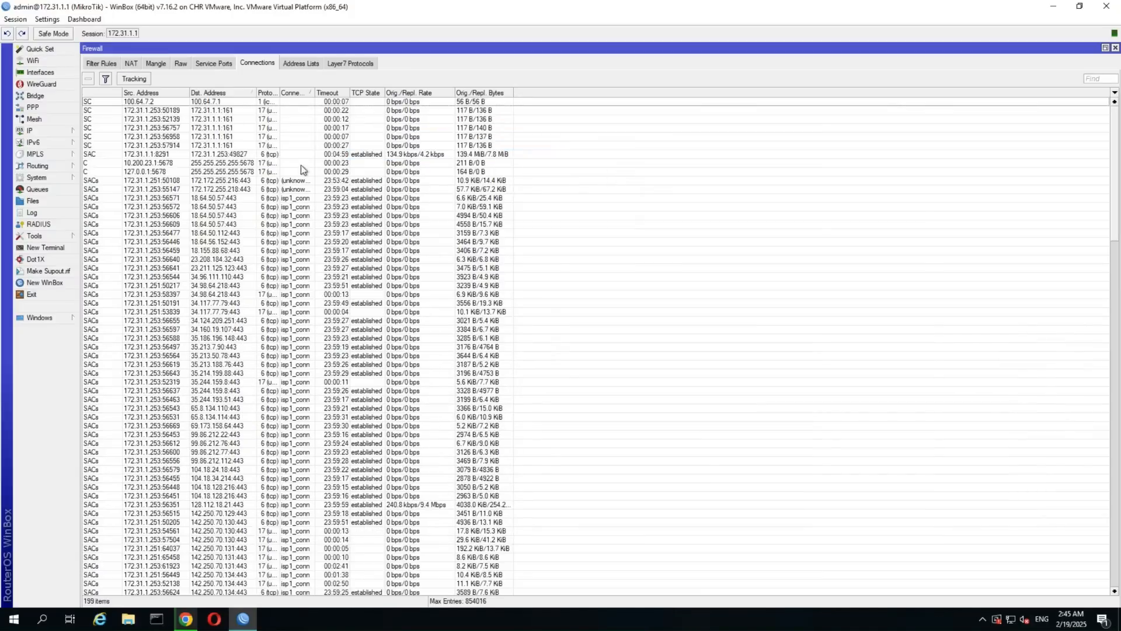
click(296, 93)
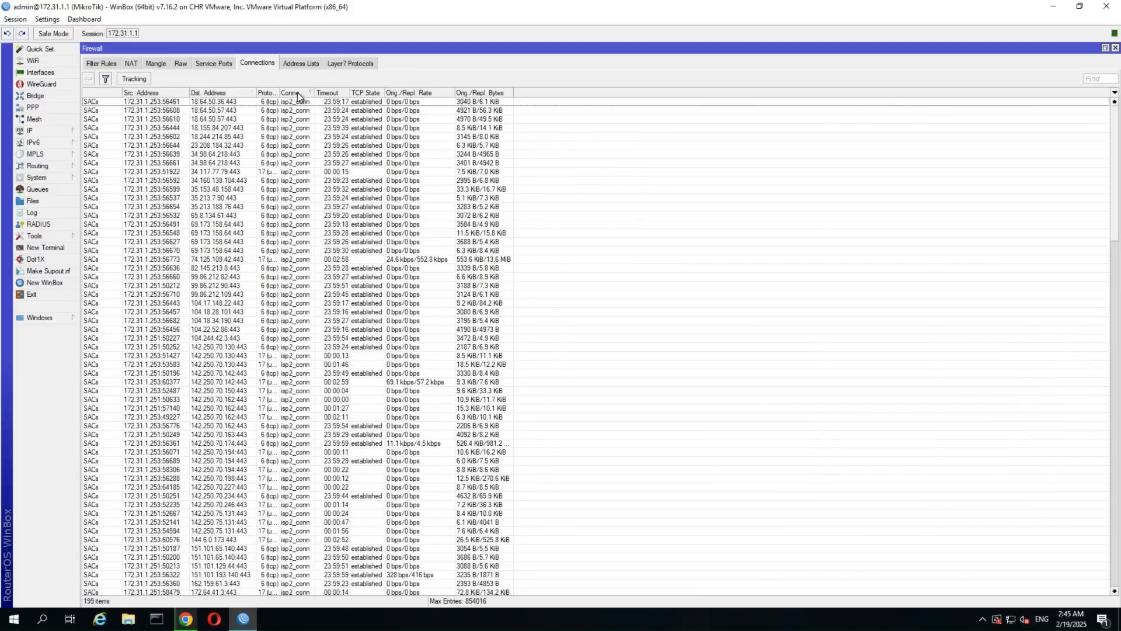
click(297, 93)
Examine how the tracked connections are distributed between the isp1_conn and isp2_conn marks
scroll(306, 471, down, 5)
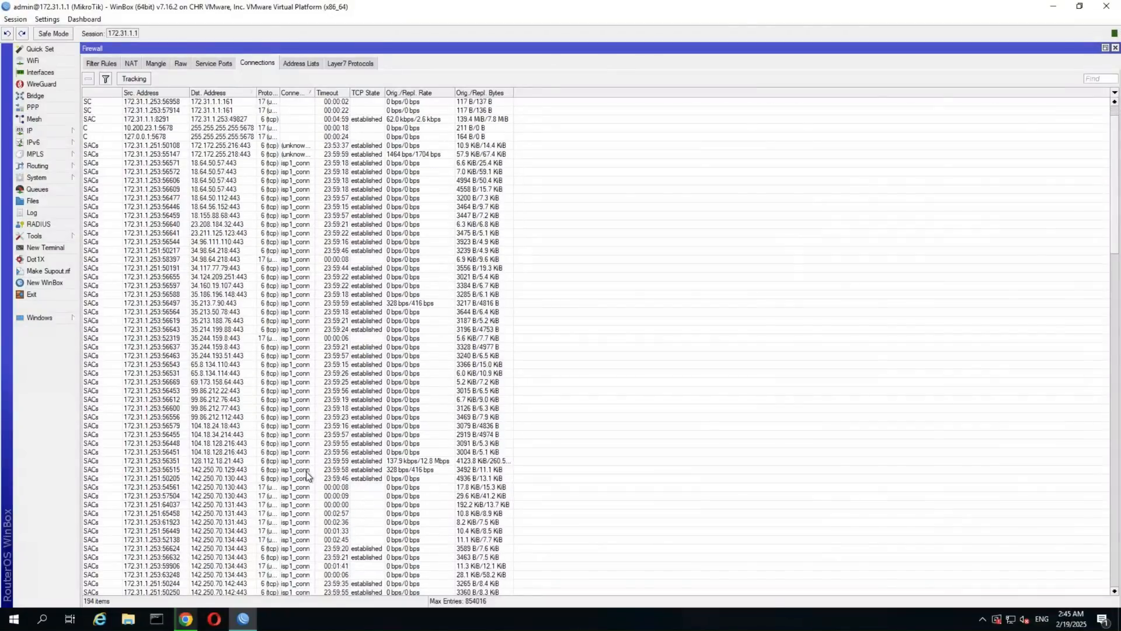
scroll(309, 534, down, 15)
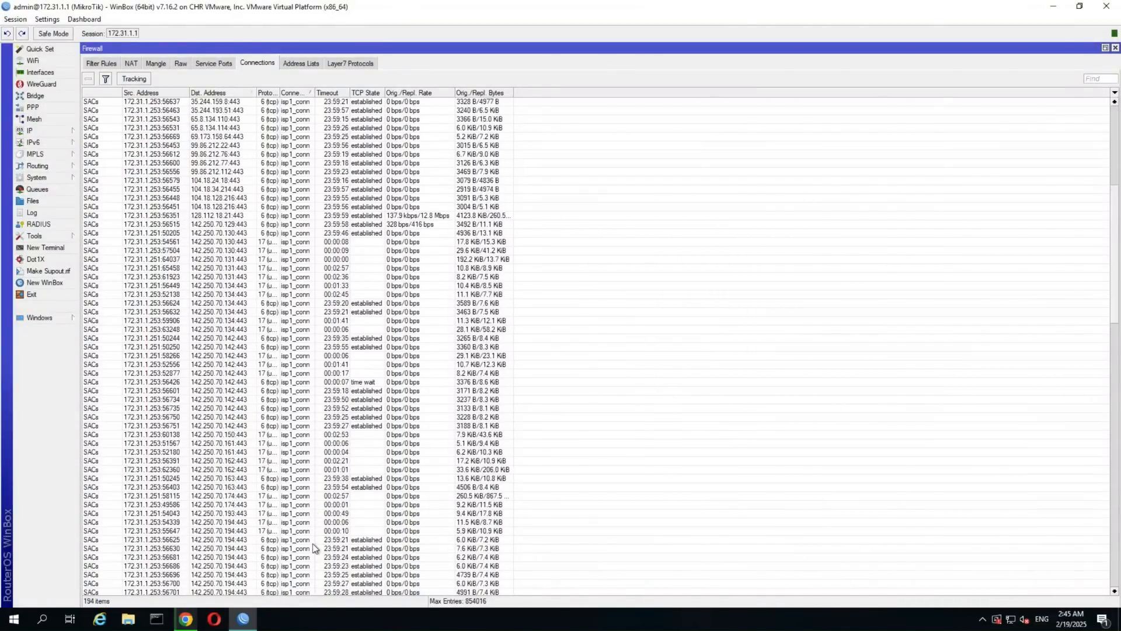
scroll(308, 519, down, 15)
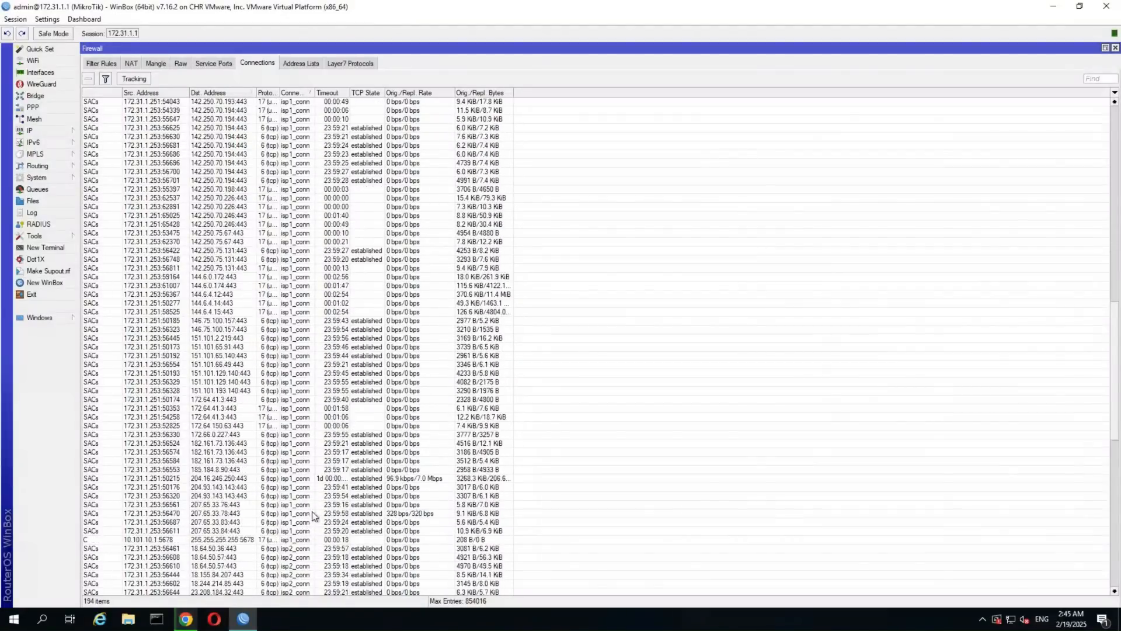
scroll(306, 528, down, 9)
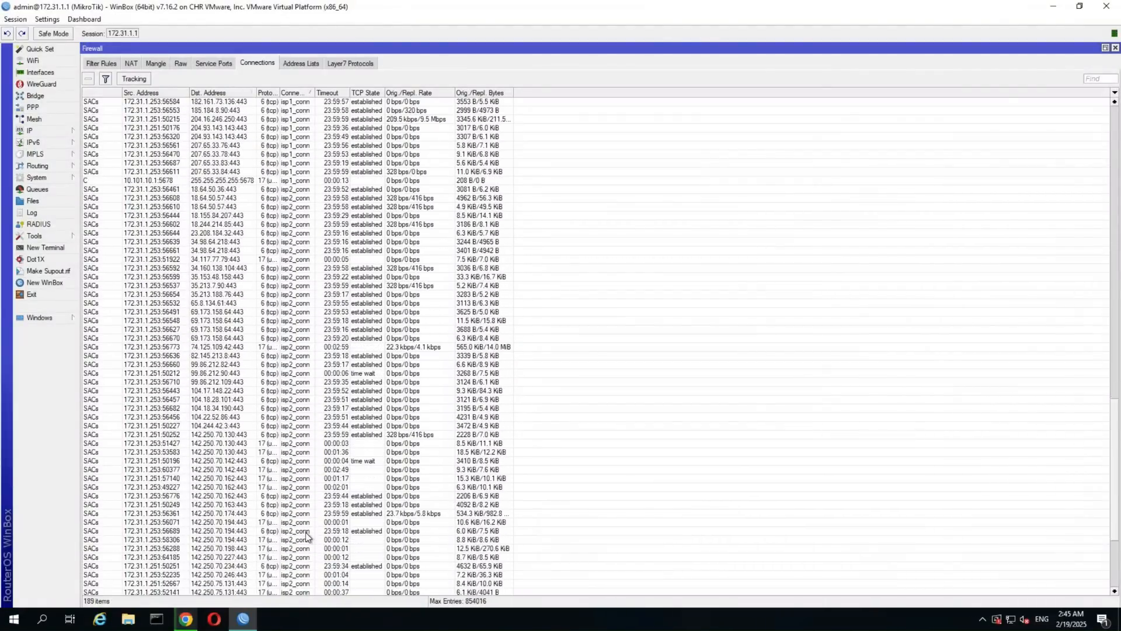
scroll(303, 540, up, 10)
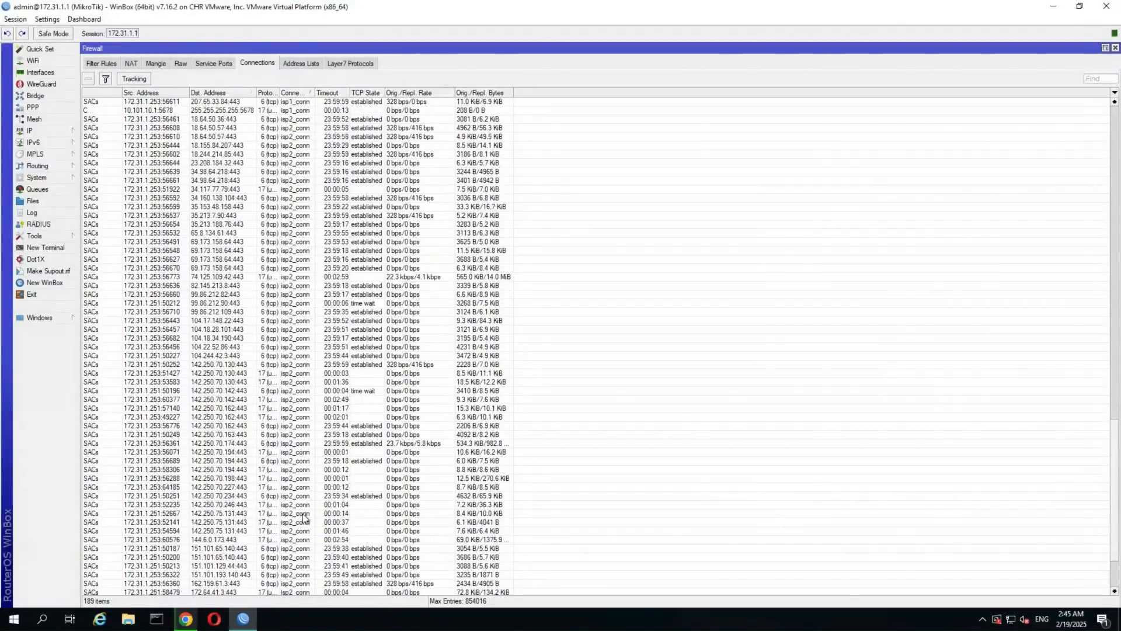
scroll(293, 467, up, 7)
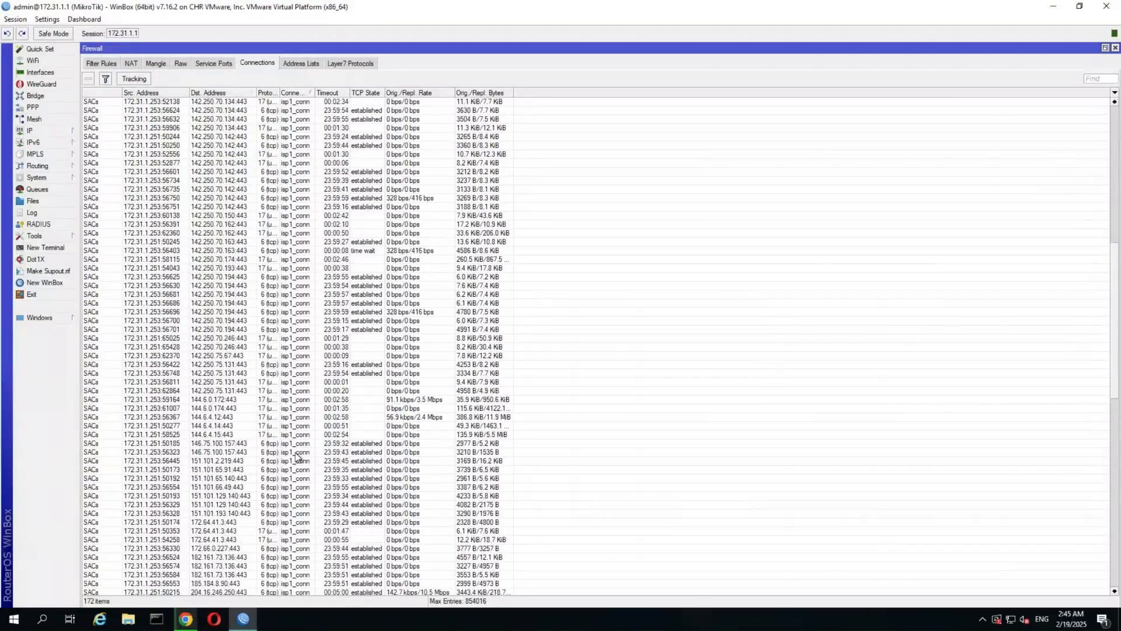
scroll(295, 460, up, 10)
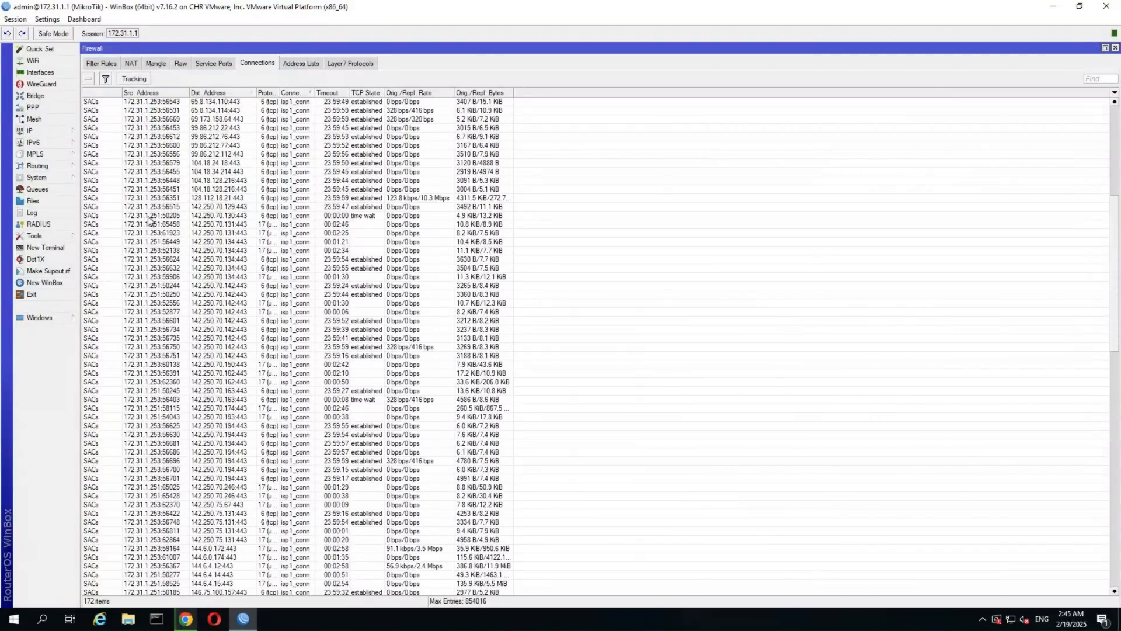
Examine the source and destination addresses of the marked connections, selecting one isp1_conn entry to 142.250.70.194:443, and close the Firewall window
click(134, 220)
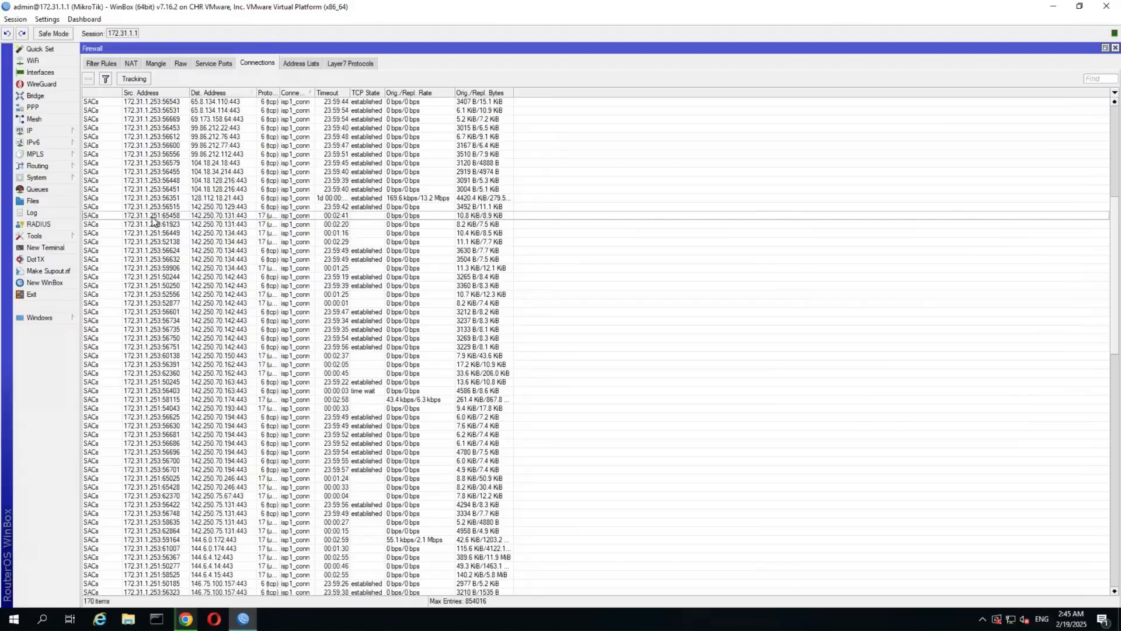
scroll(152, 223, down, 3)
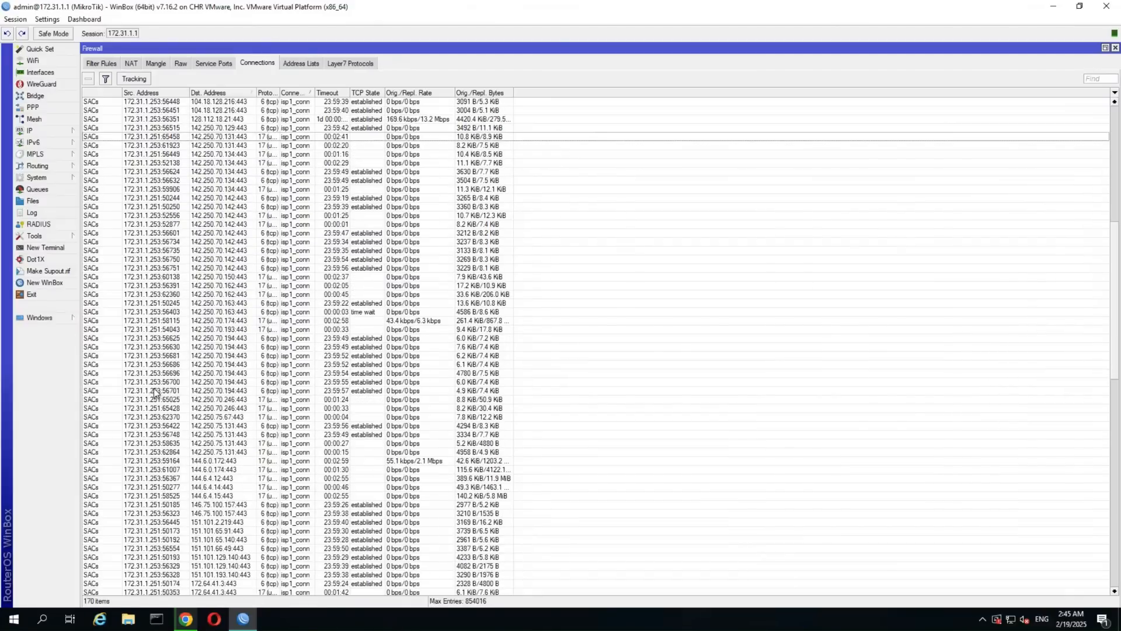
click(169, 383)
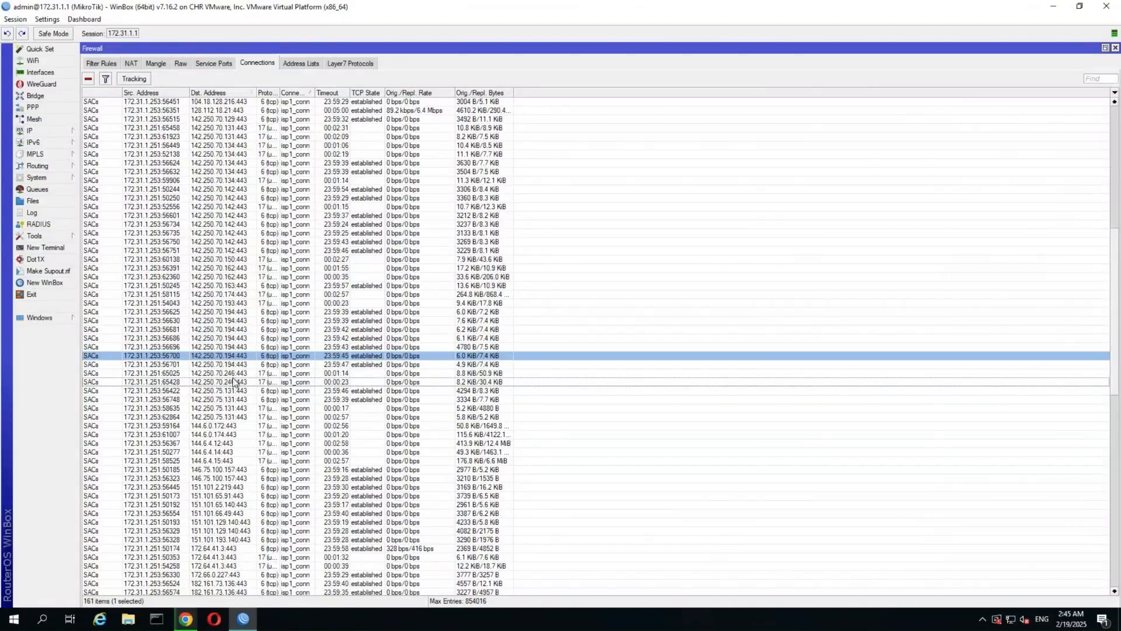
scroll(237, 402, down, 2)
scroll(229, 453, down, 7)
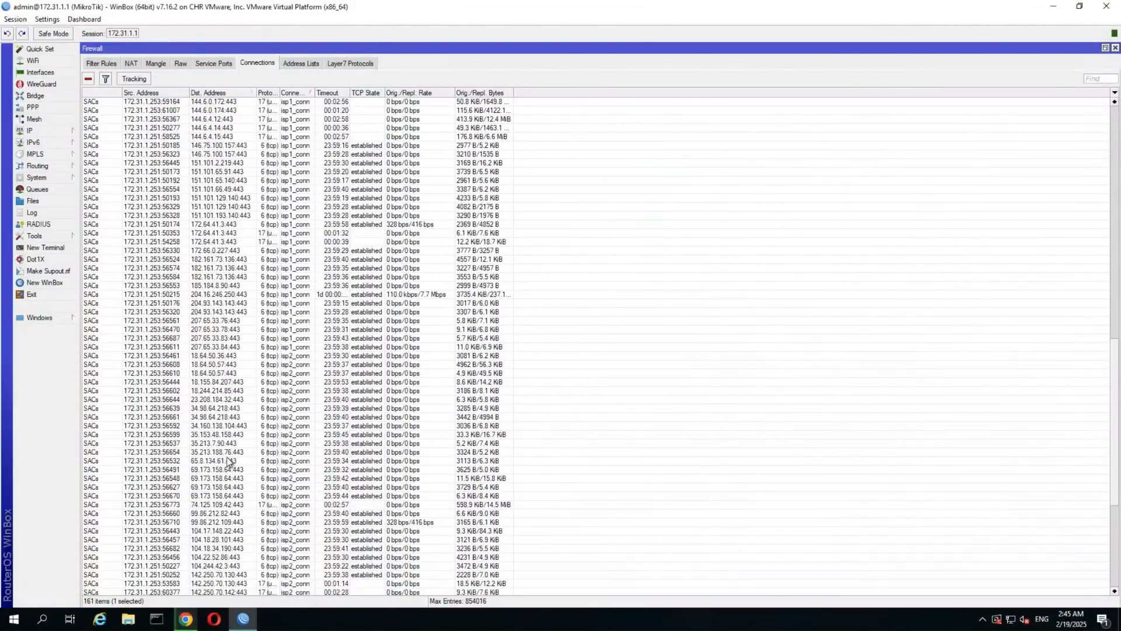
scroll(229, 462, up, 2)
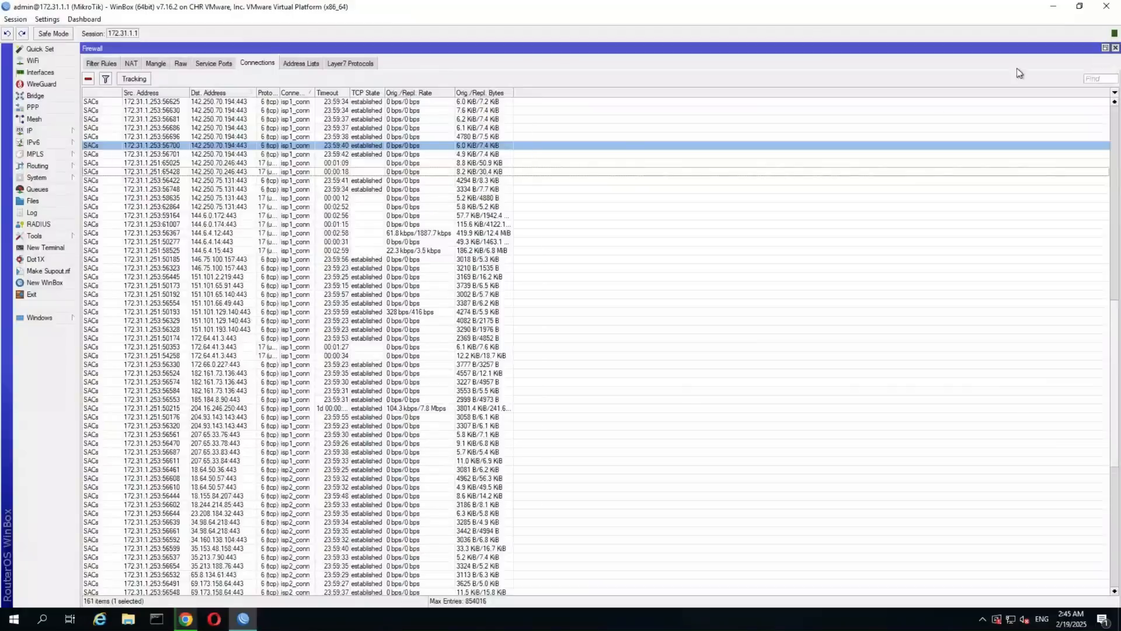
click(1115, 47)
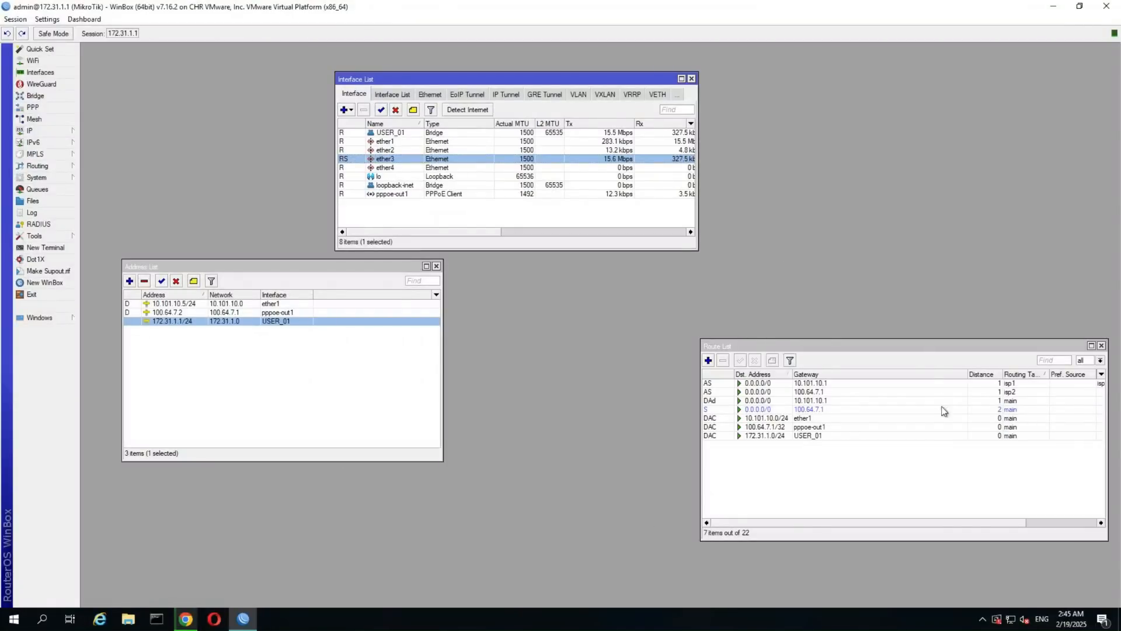
Move the Route List window closer to the Interface List and examine the main-table default routes via 10.101.10.1 and 100.64.7.1
drag(915, 350, 760, 311)
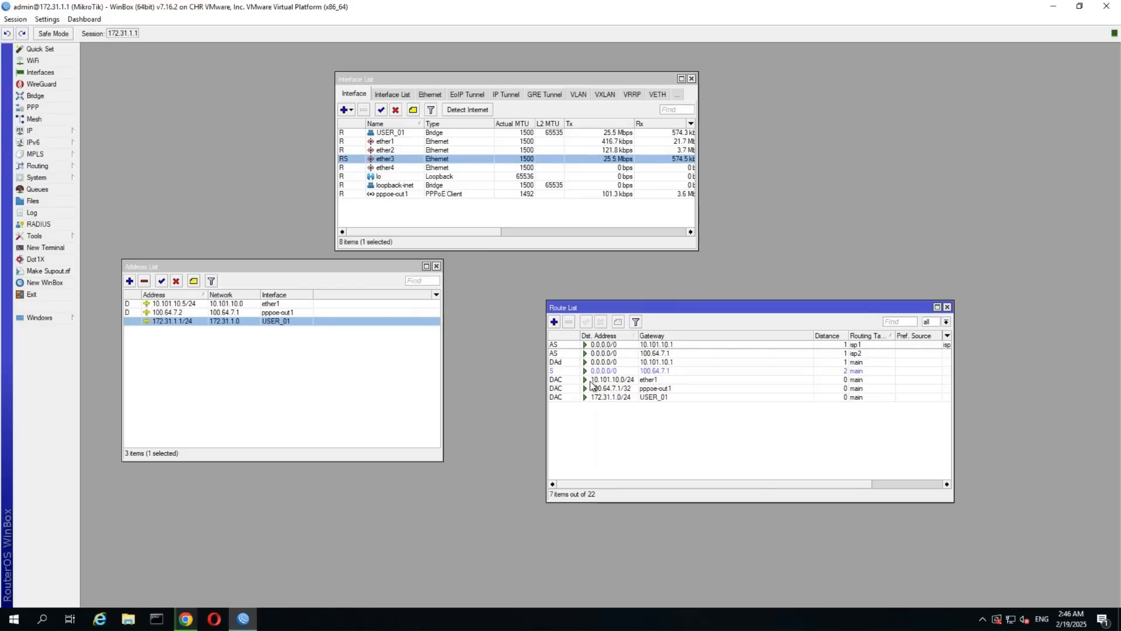
click(628, 362)
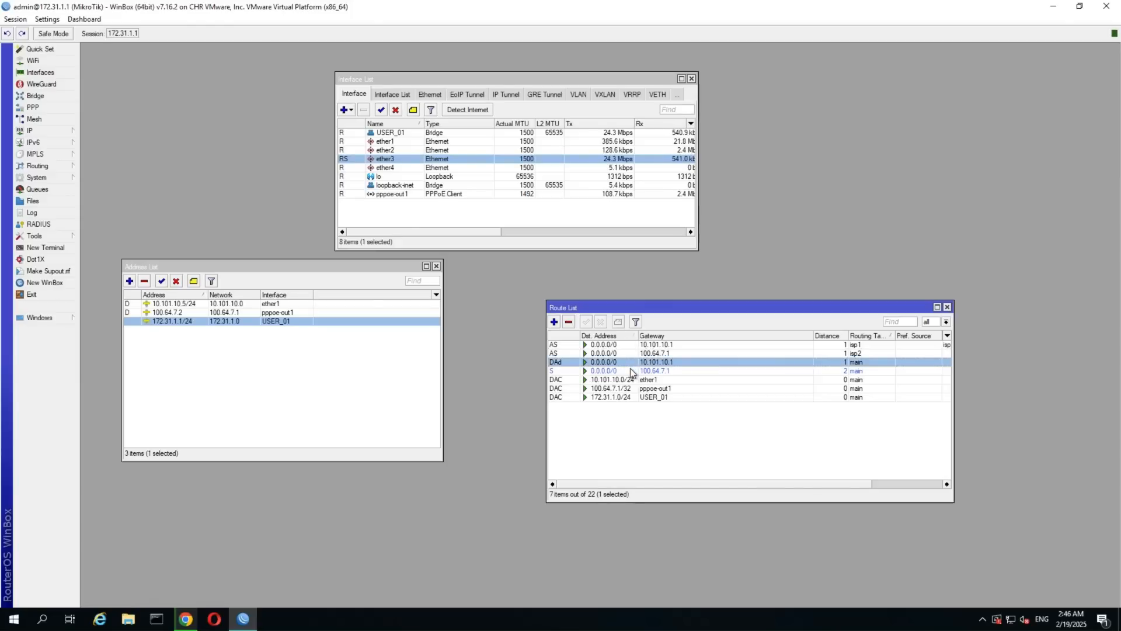
click(627, 371)
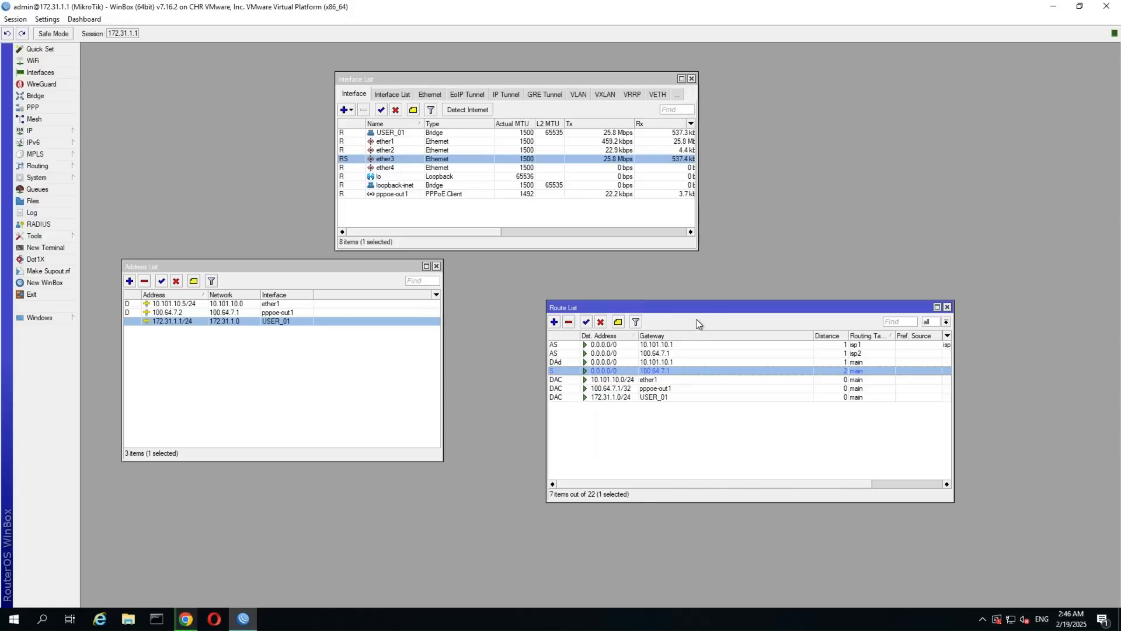
drag(694, 310, 674, 302)
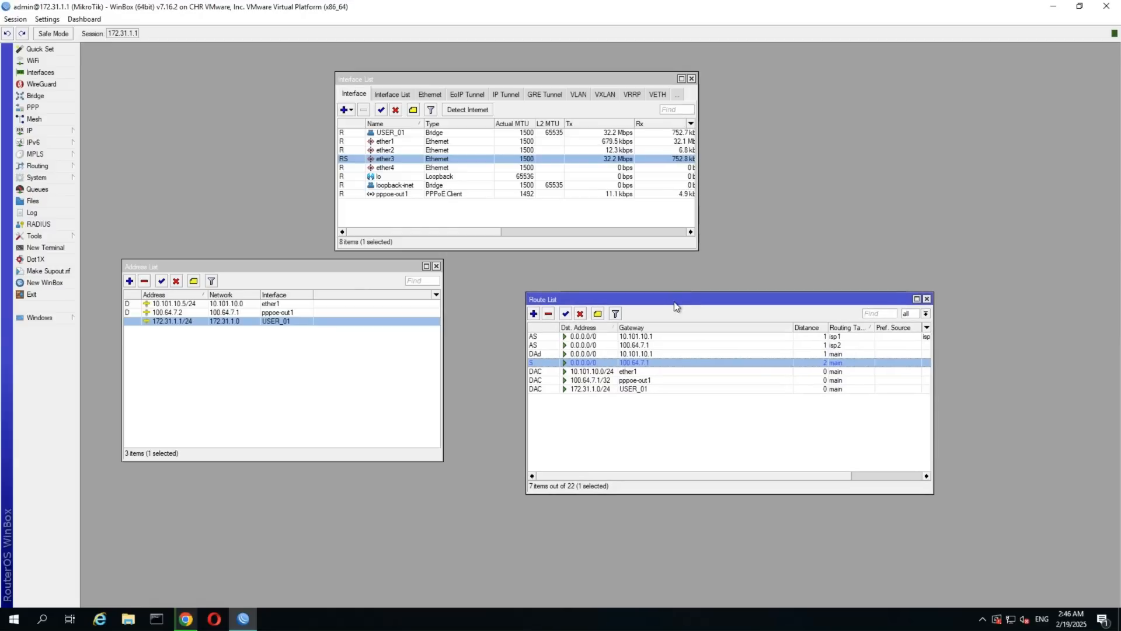